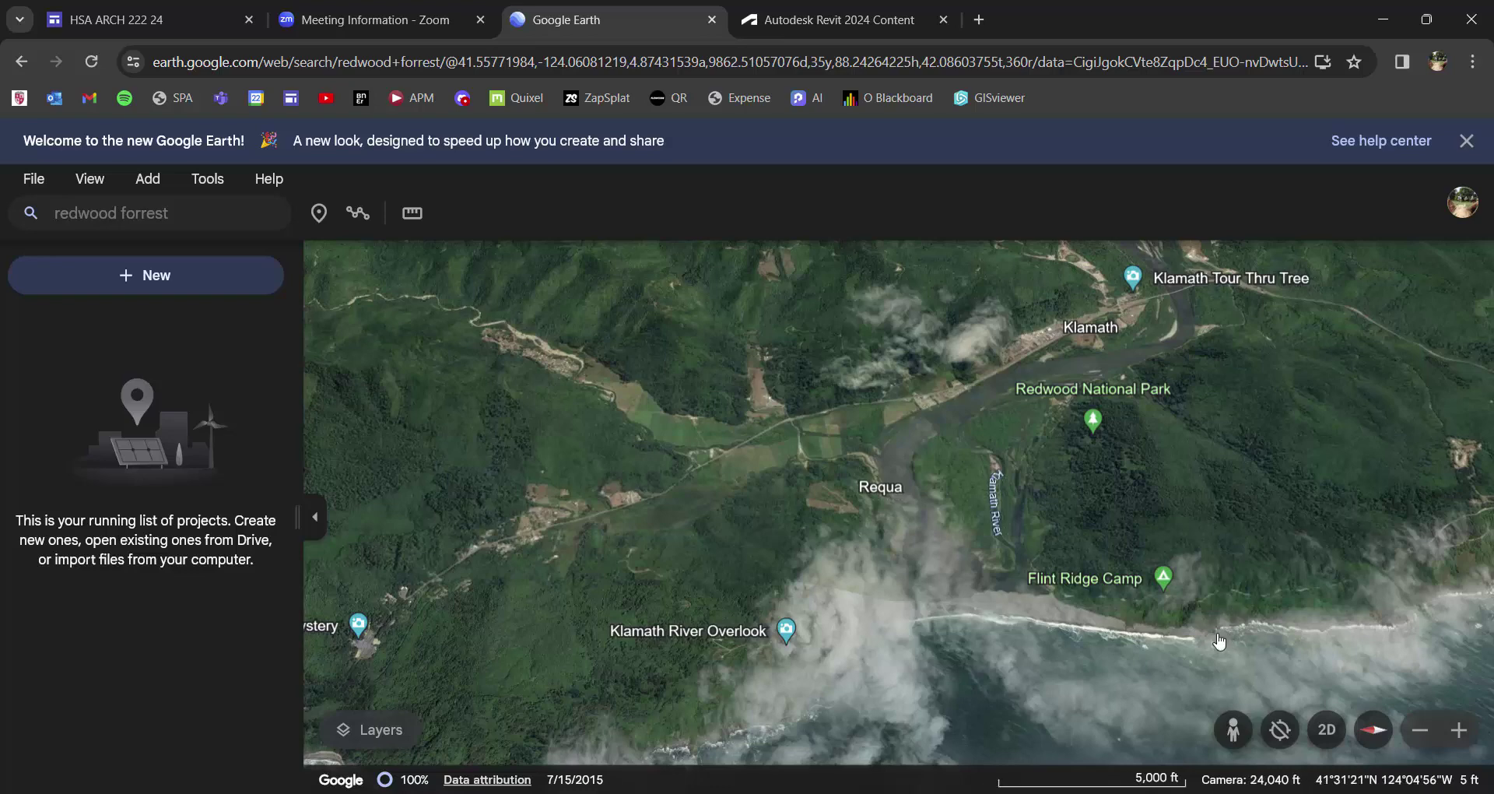
# Examine the terrain around the mouth of the Klamath River near Requa from several angles and distances.
pyautogui.keyDown('shift'); pyautogui.moveTo(1227, 632); pyautogui.dragTo(1052, 595); pyautogui.keyUp('shift')
pyautogui.moveTo(1040, 505); pyautogui.dragTo(885, 531)
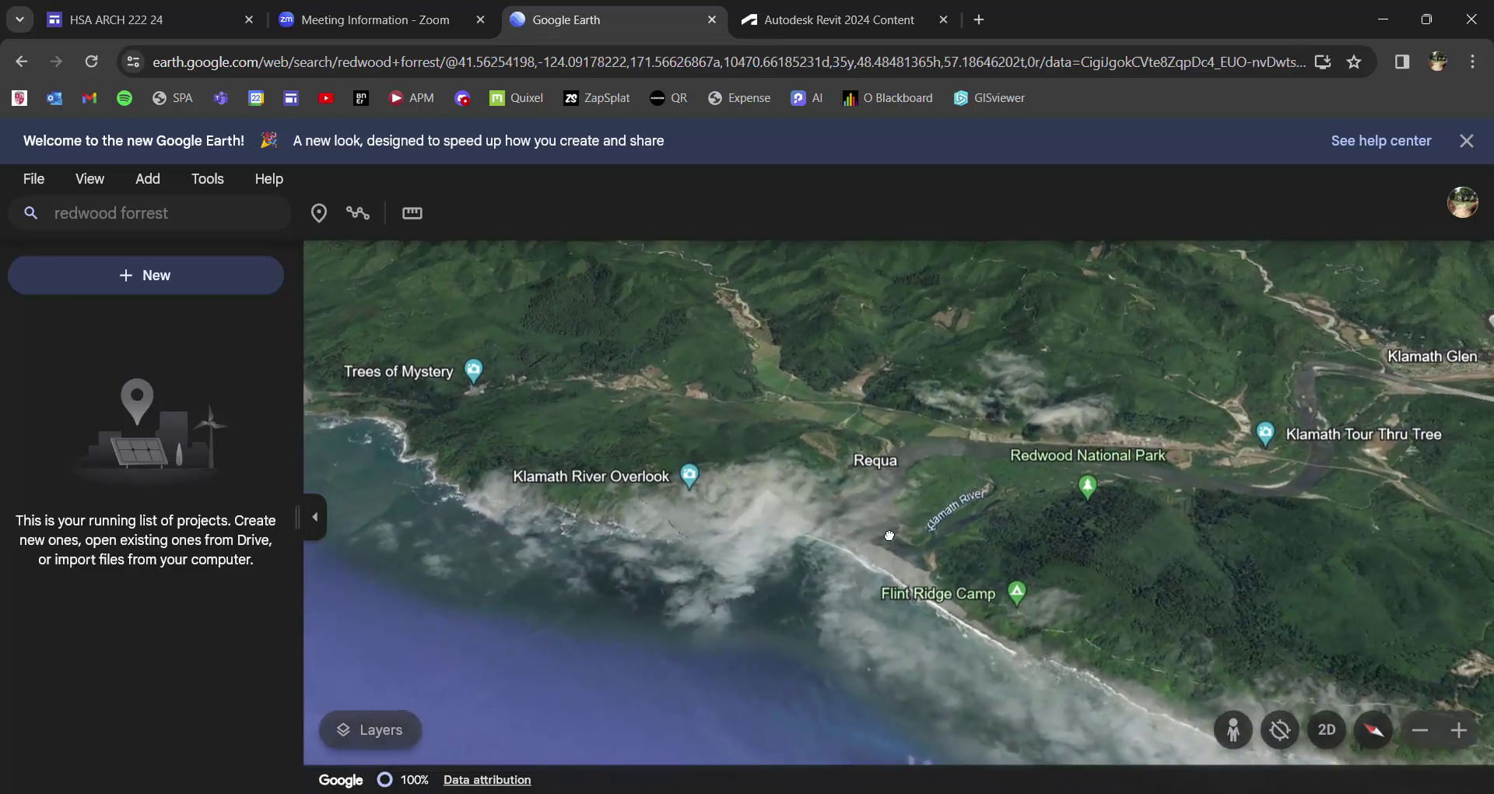
pyautogui.scroll(3, 838, 547)
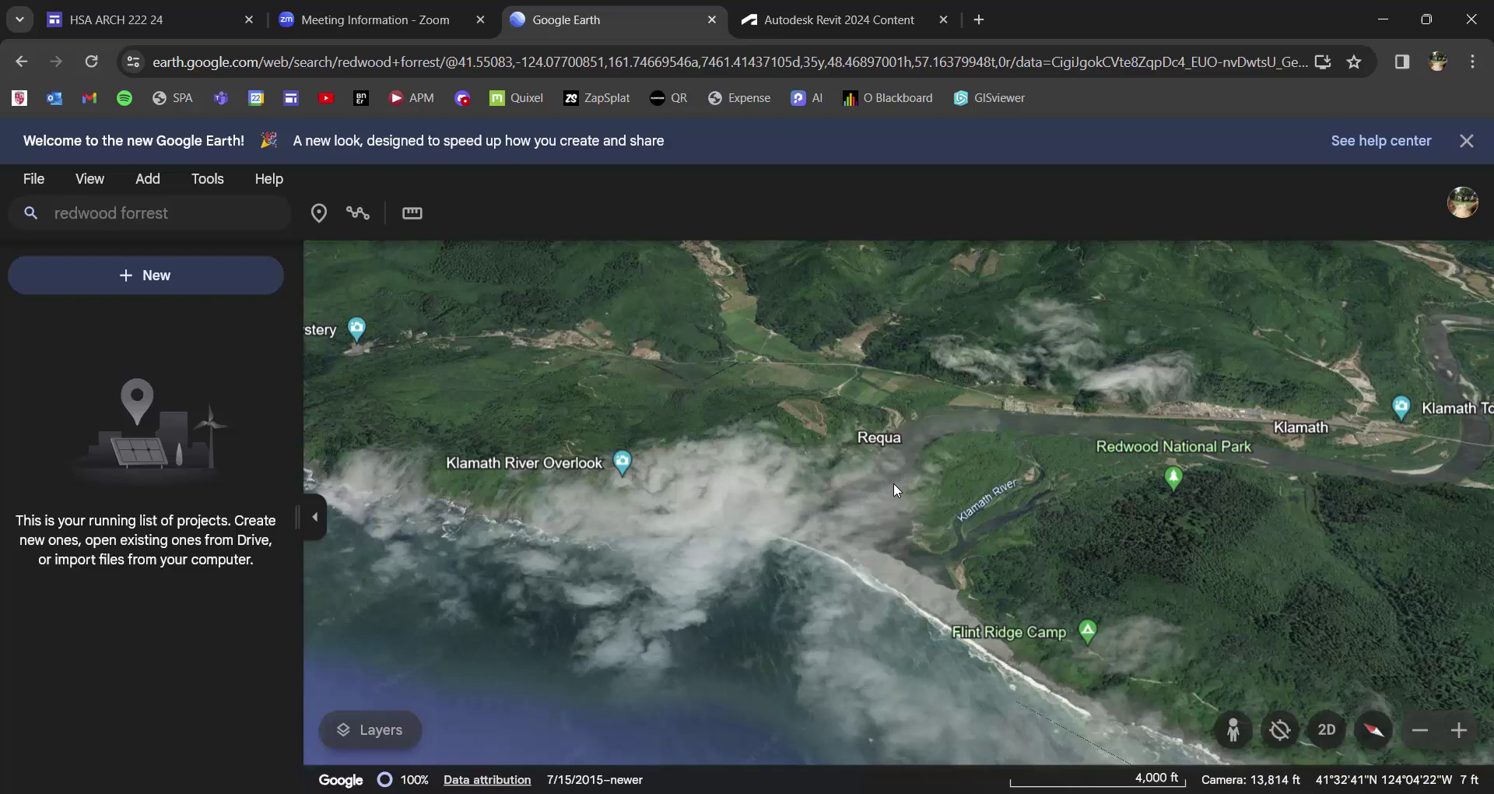
pyautogui.scroll(5, 919, 554)
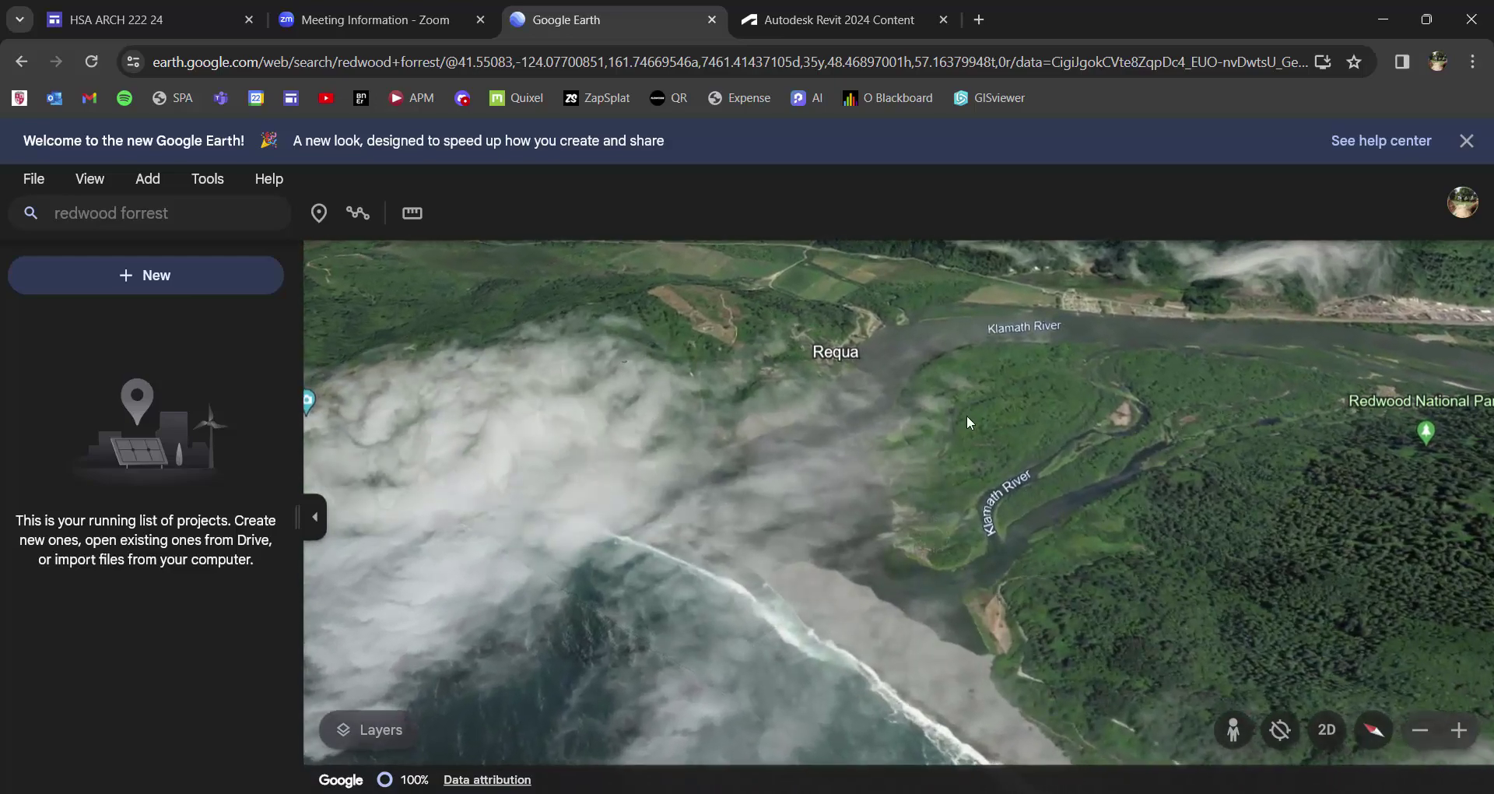
pyautogui.moveTo(1055, 394); pyautogui.dragTo(921, 490)
pyautogui.moveTo(1036, 568); pyautogui.dragTo(820, 571, button='middle')
pyautogui.keyDown('shift'); pyautogui.moveTo(820, 569); pyautogui.dragTo(761, 426); pyautogui.keyUp('shift')
pyautogui.scroll(3, 825, 445)
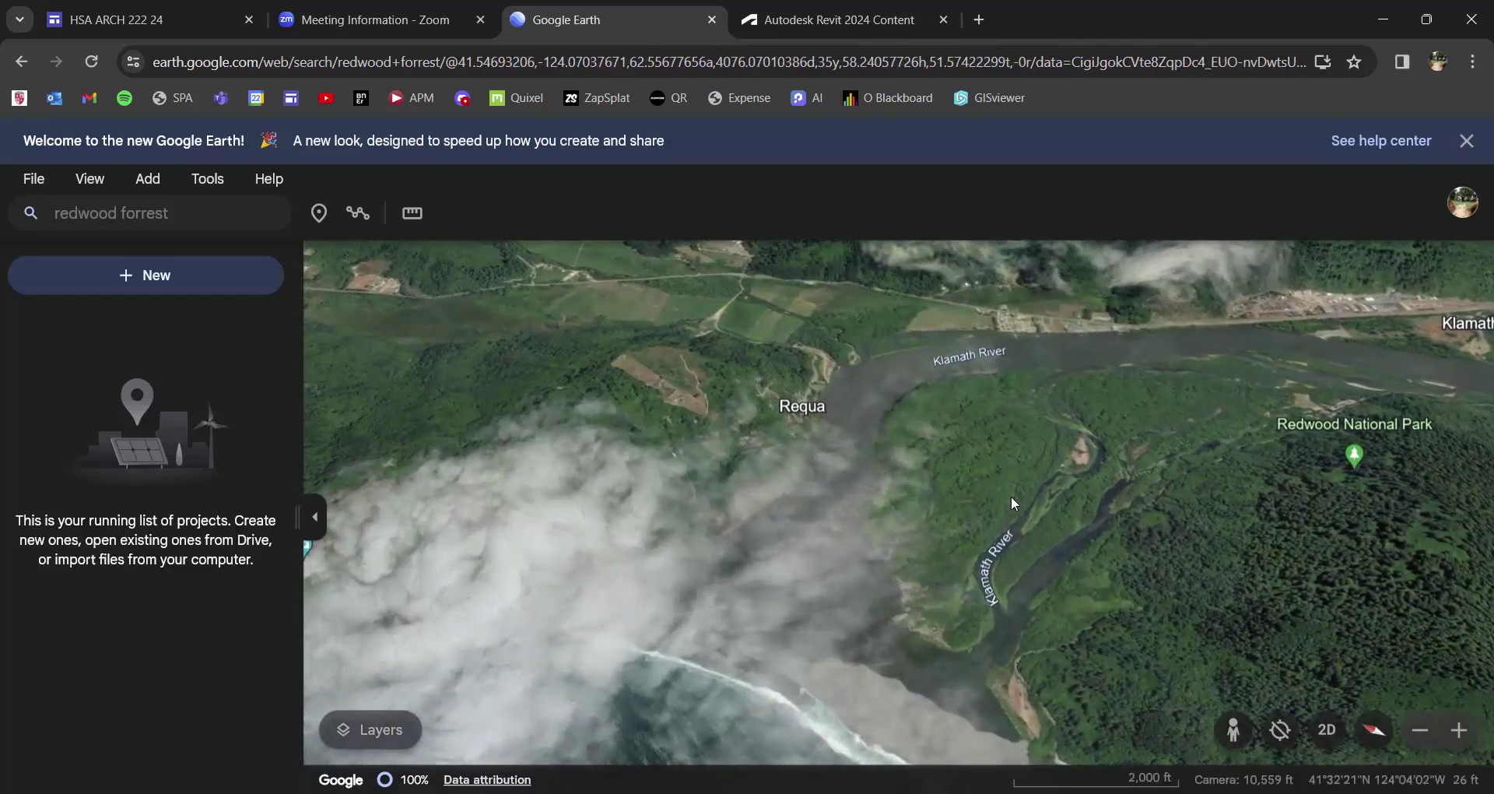
pyautogui.scroll(1, 1064, 508)
pyautogui.scroll(2, 1063, 507)
pyautogui.scroll(2, 1060, 514)
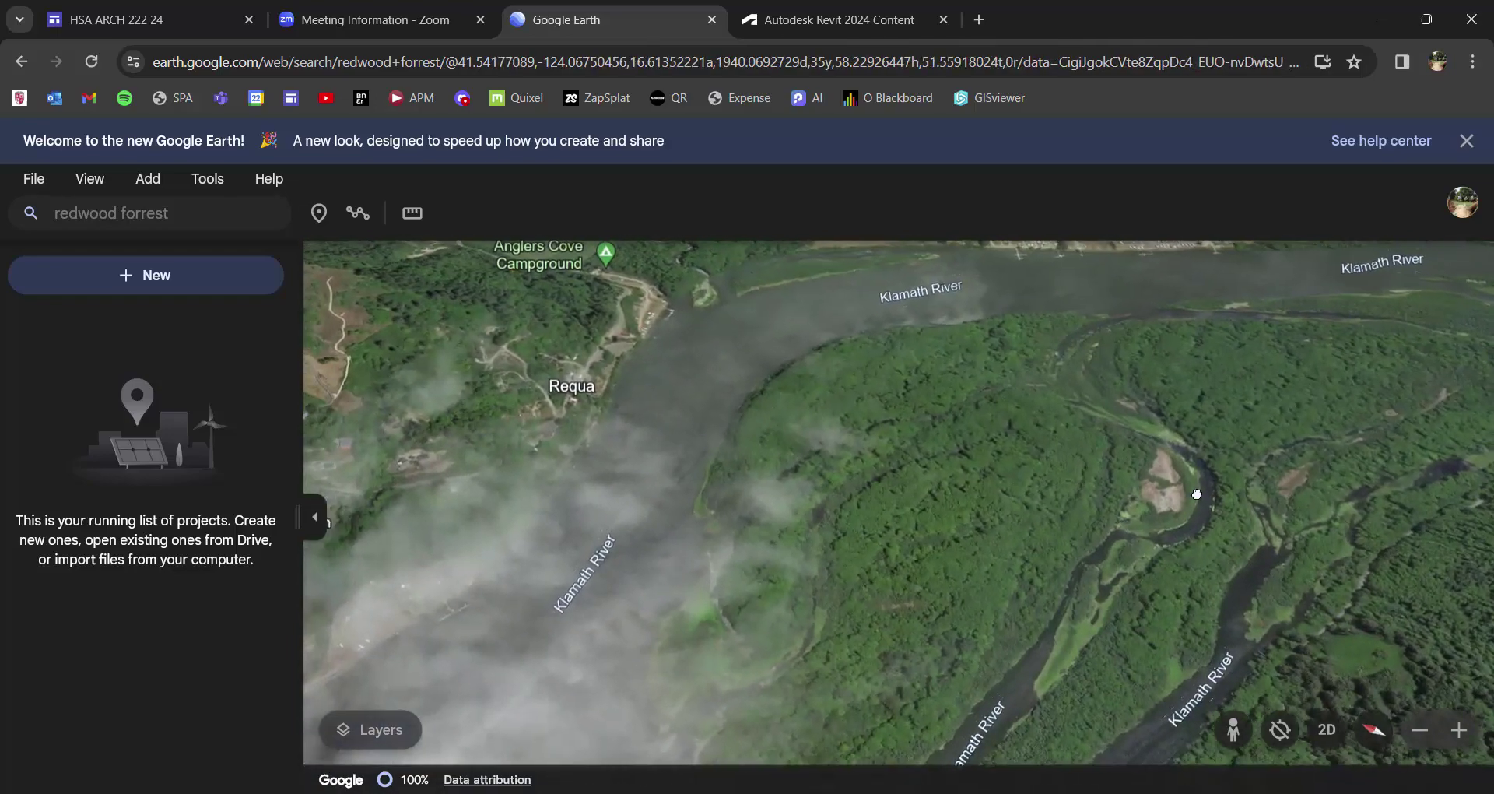
pyautogui.scroll(-5, 1002, 511)
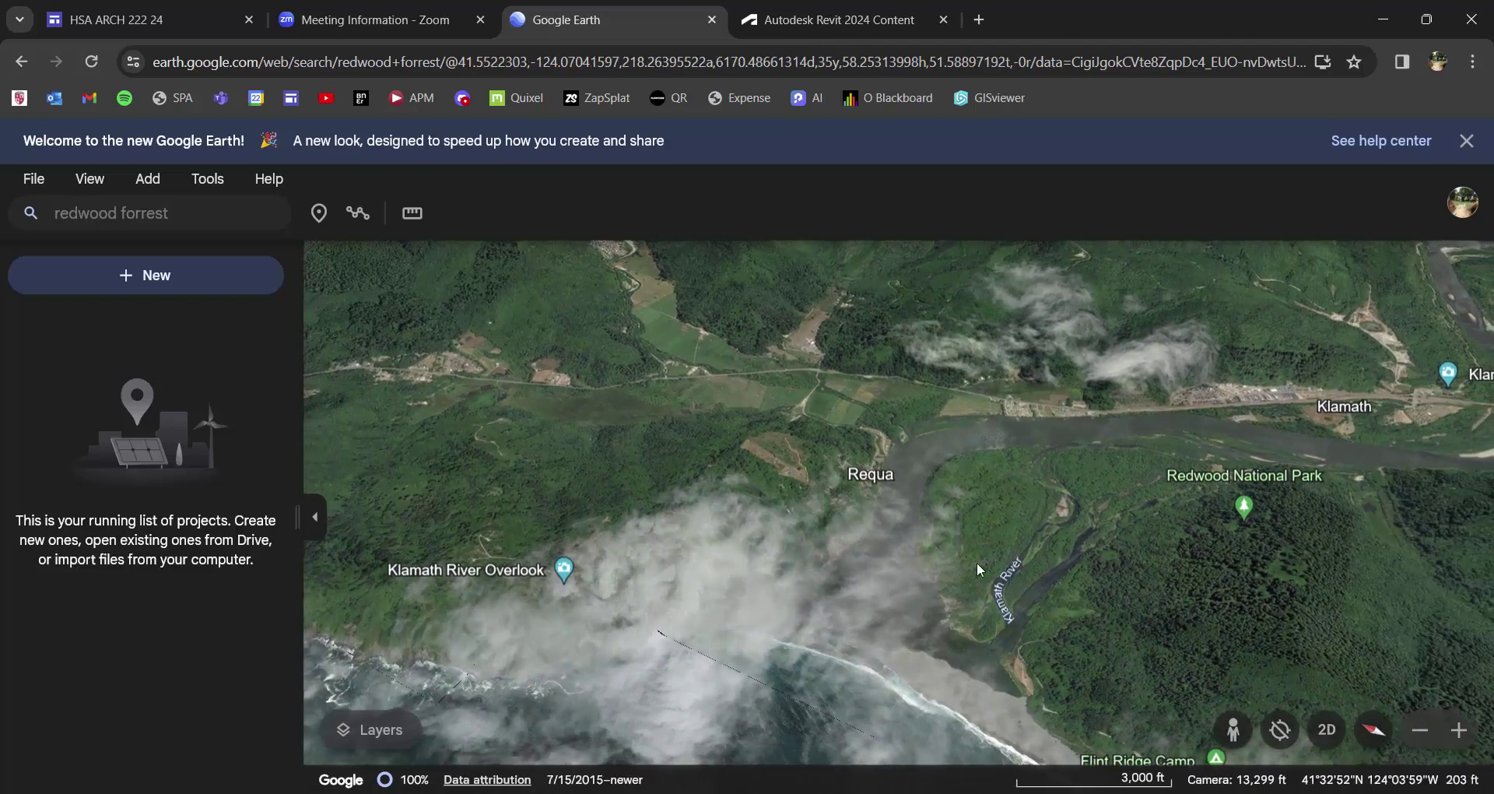
pyautogui.scroll(3, 1060, 474)
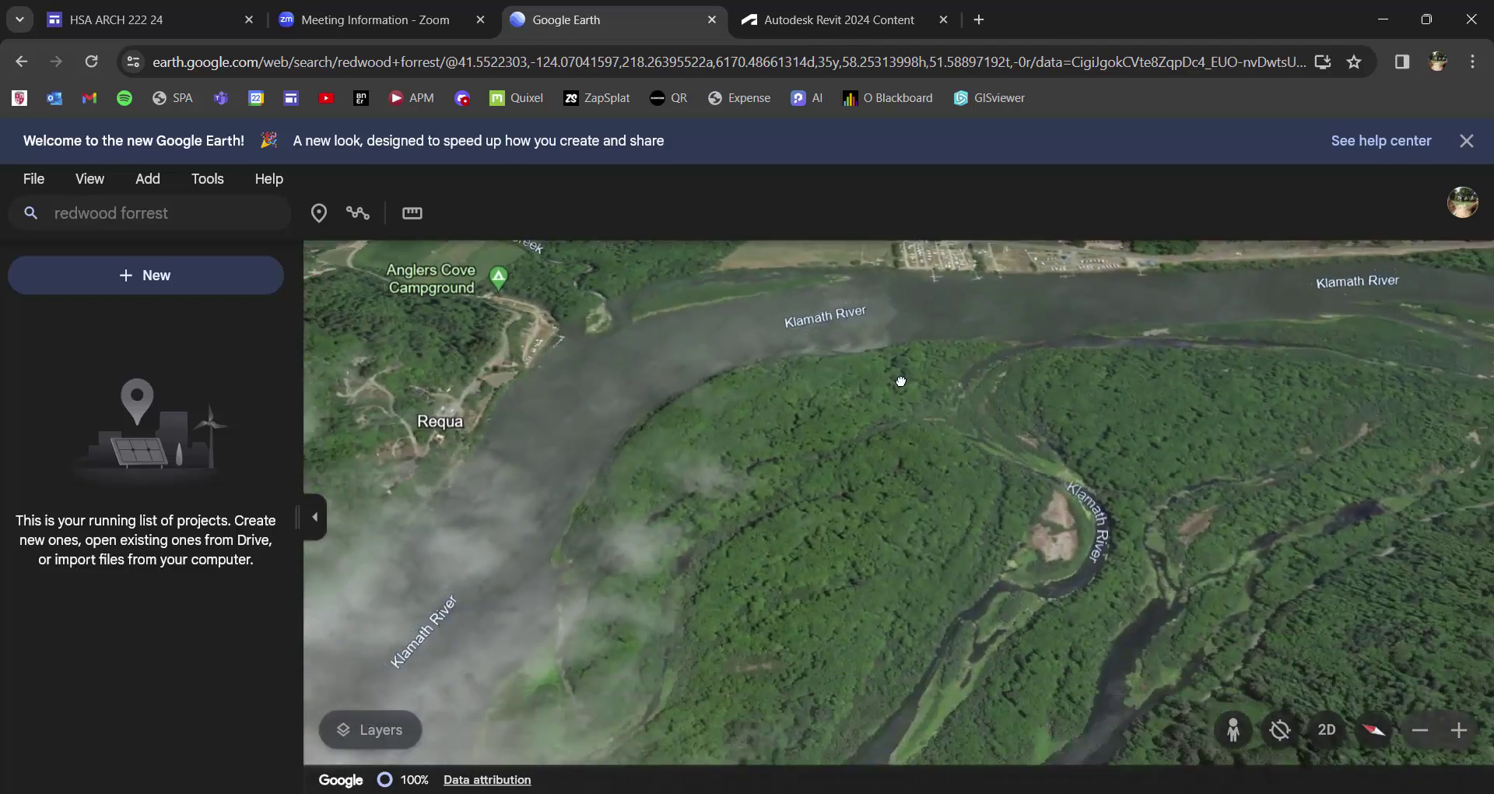
# Inspect the riverbank from Requa past Anglers Cove Campground to the island in the Klamath River.
pyautogui.moveTo(901, 381); pyautogui.dragTo(943, 320)
pyautogui.moveTo(949, 407); pyautogui.dragTo(992, 422, button='middle')
pyautogui.moveTo(577, 417); pyautogui.dragTo(848, 442)
pyautogui.moveTo(984, 516); pyautogui.dragTo(833, 487, button='middle')
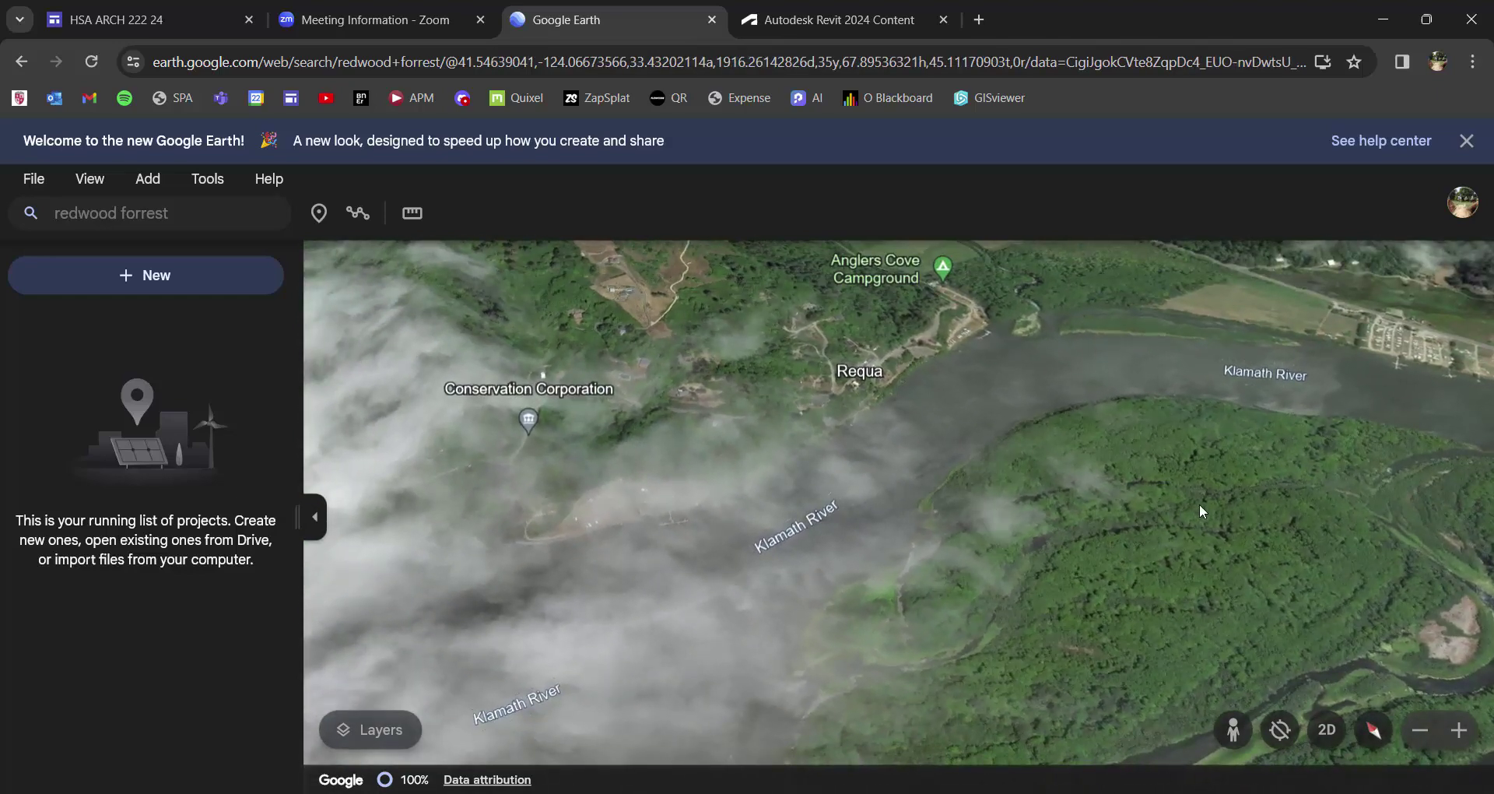
pyautogui.moveTo(1200, 506); pyautogui.dragTo(1152, 519, button='middle')
pyautogui.scroll(-2, 1195, 498)
pyautogui.moveTo(1155, 499); pyautogui.dragTo(937, 559)
pyautogui.doubleClick(893, 425)
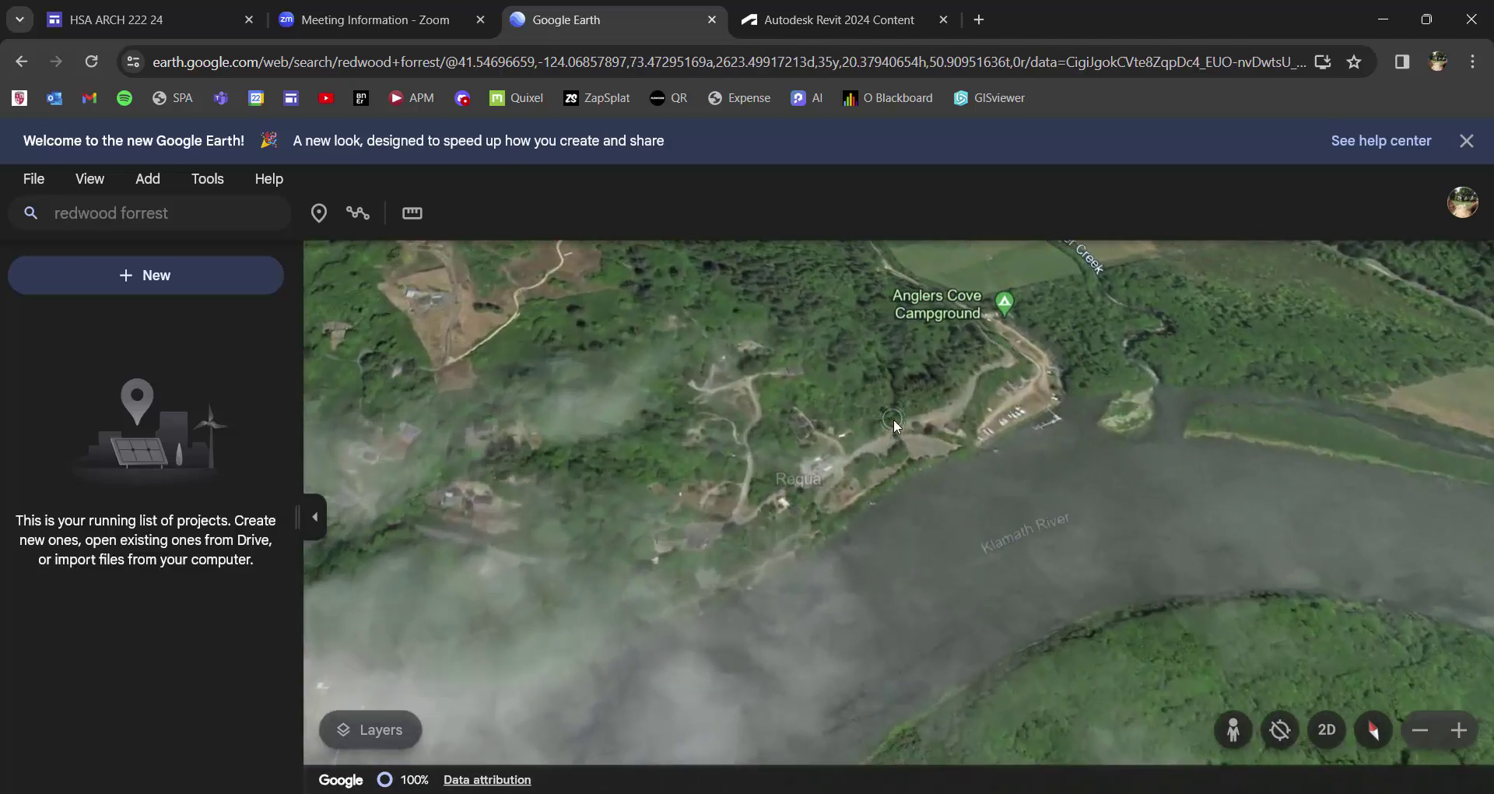
pyautogui.scroll(2, 824, 431)
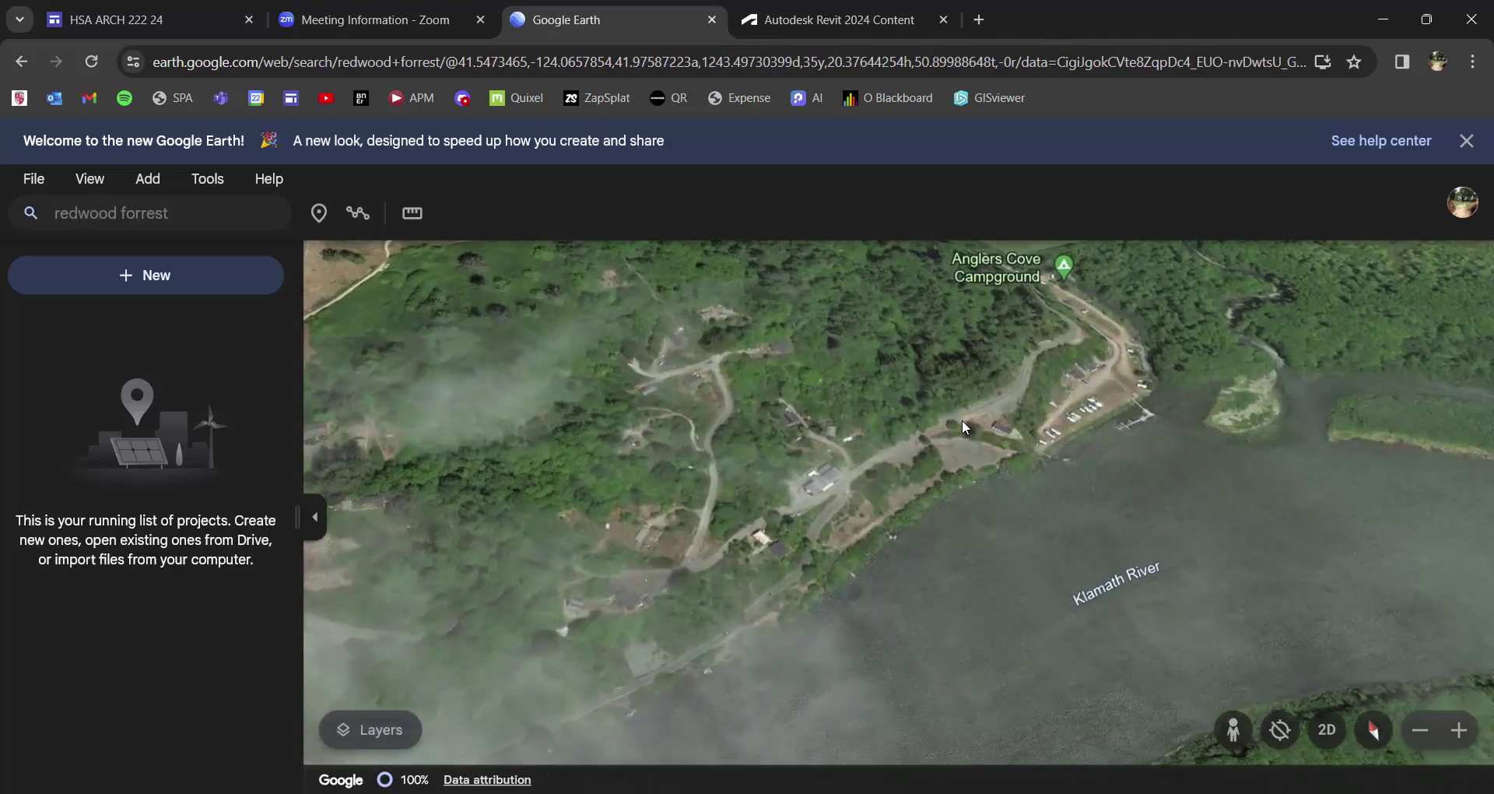
pyautogui.moveTo(962, 421); pyautogui.dragTo(599, 476)
pyautogui.moveTo(1198, 479); pyautogui.dragTo(1088, 538)
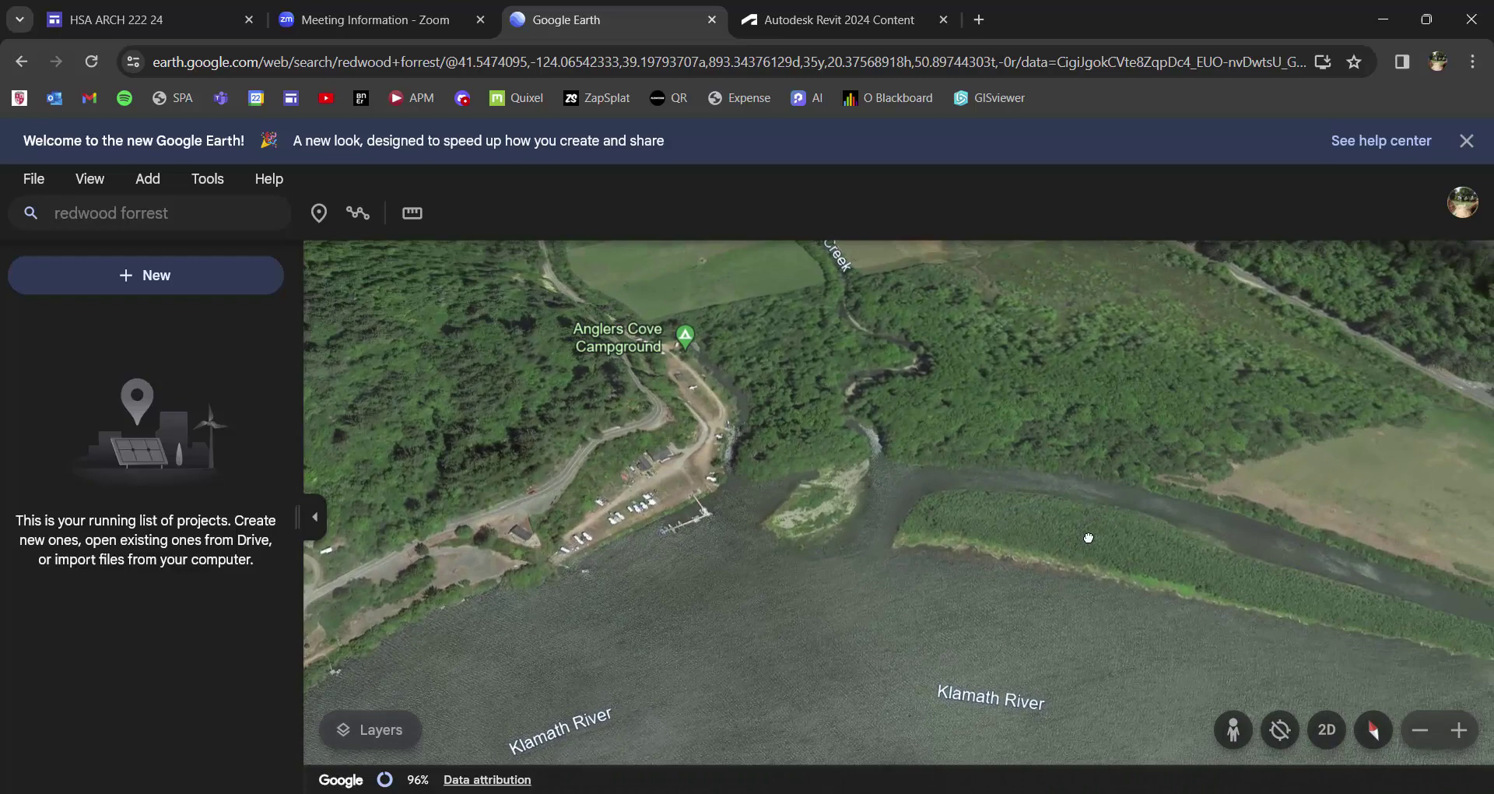
pyautogui.doubleClick(941, 605)
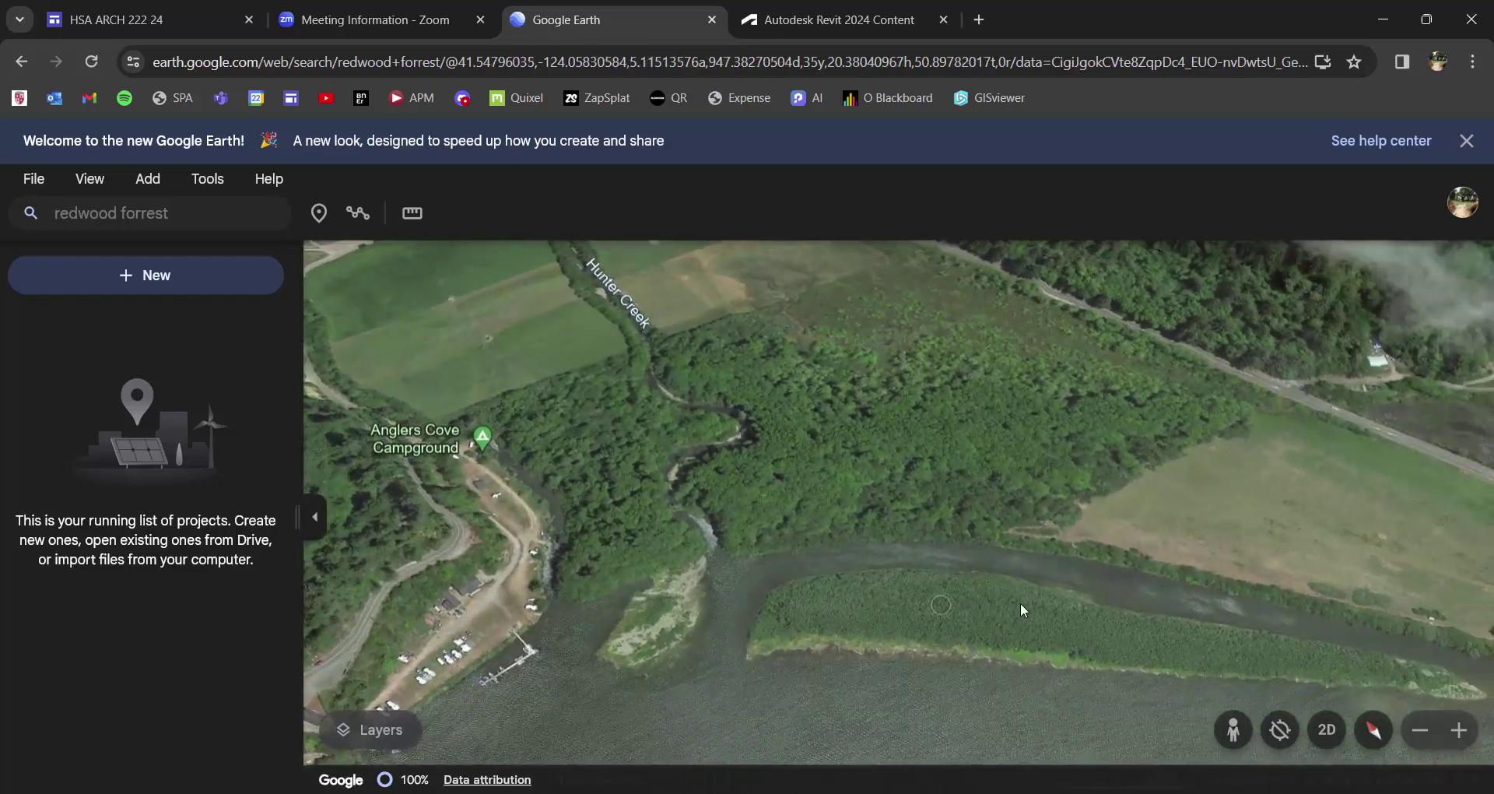
# Examine the wooded riverbank, open field and long island near Hunter Creek as a possible site.
pyautogui.moveTo(1021, 603); pyautogui.dragTo(1142, 568, button='middle')
pyautogui.scroll(-3, 988, 470)
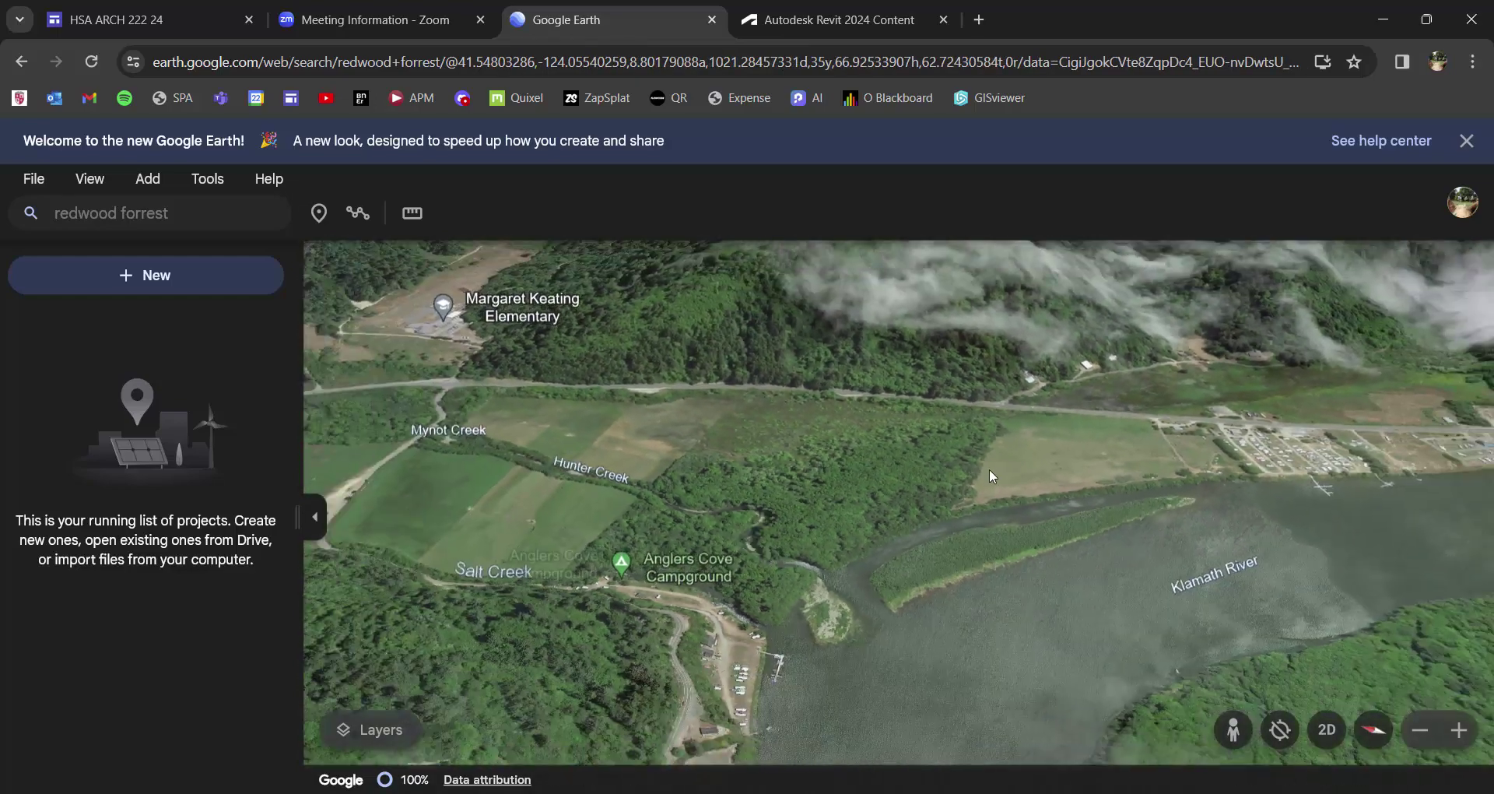
pyautogui.moveTo(1057, 578); pyautogui.dragTo(977, 618)
pyautogui.doubleClick(845, 603)
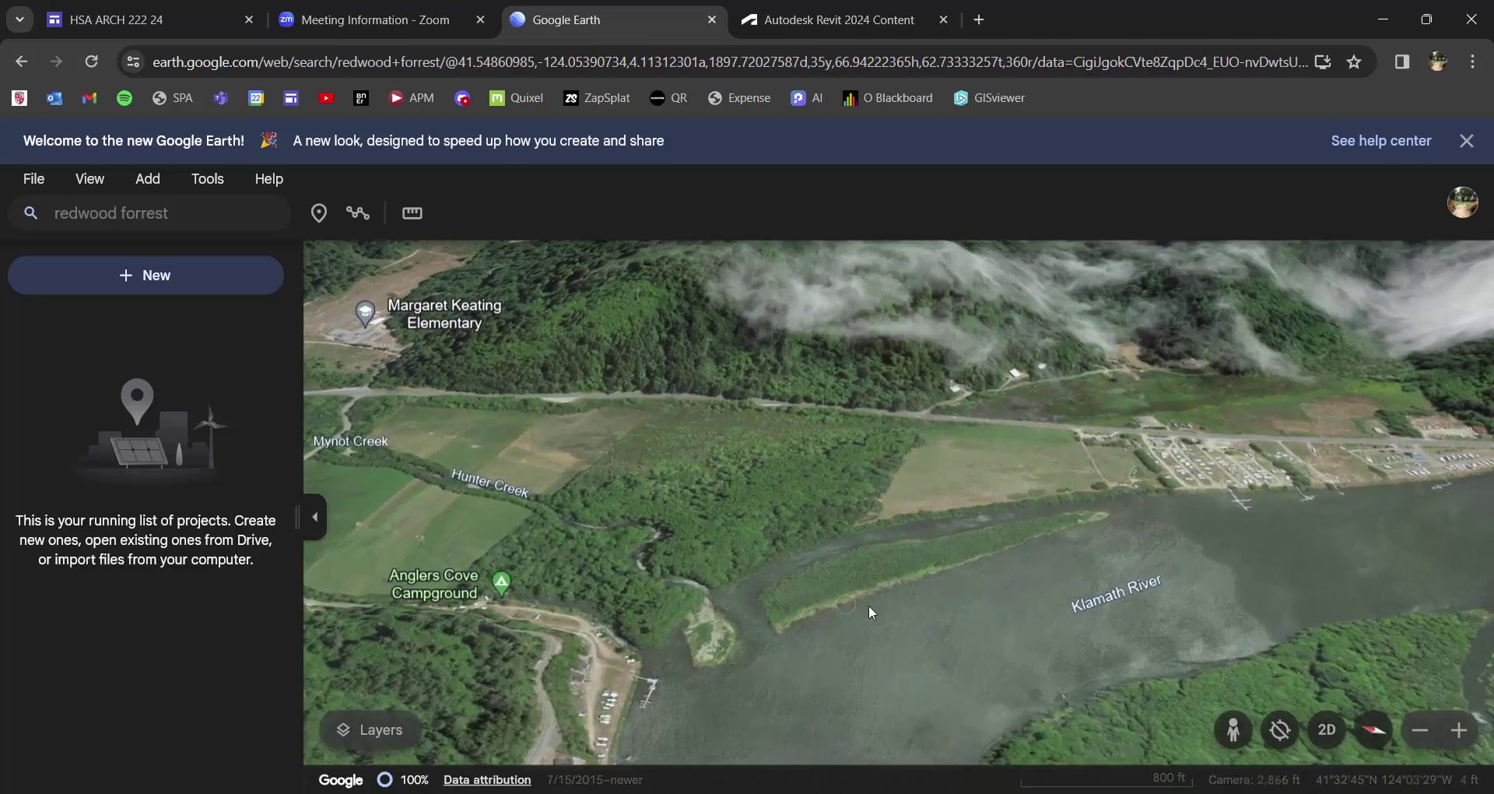
pyautogui.scroll(1, 1197, 469)
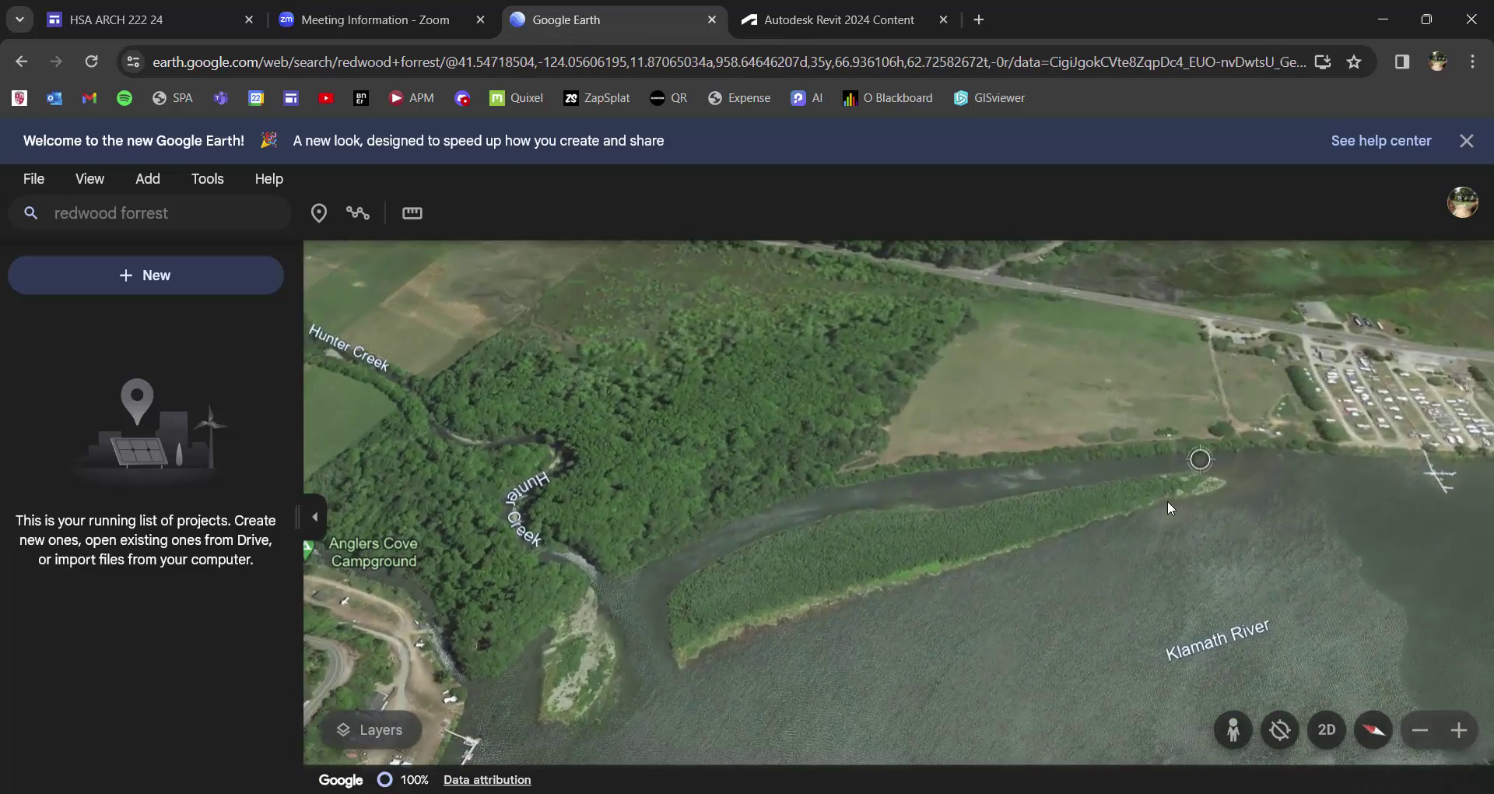
pyautogui.scroll(2, 884, 447)
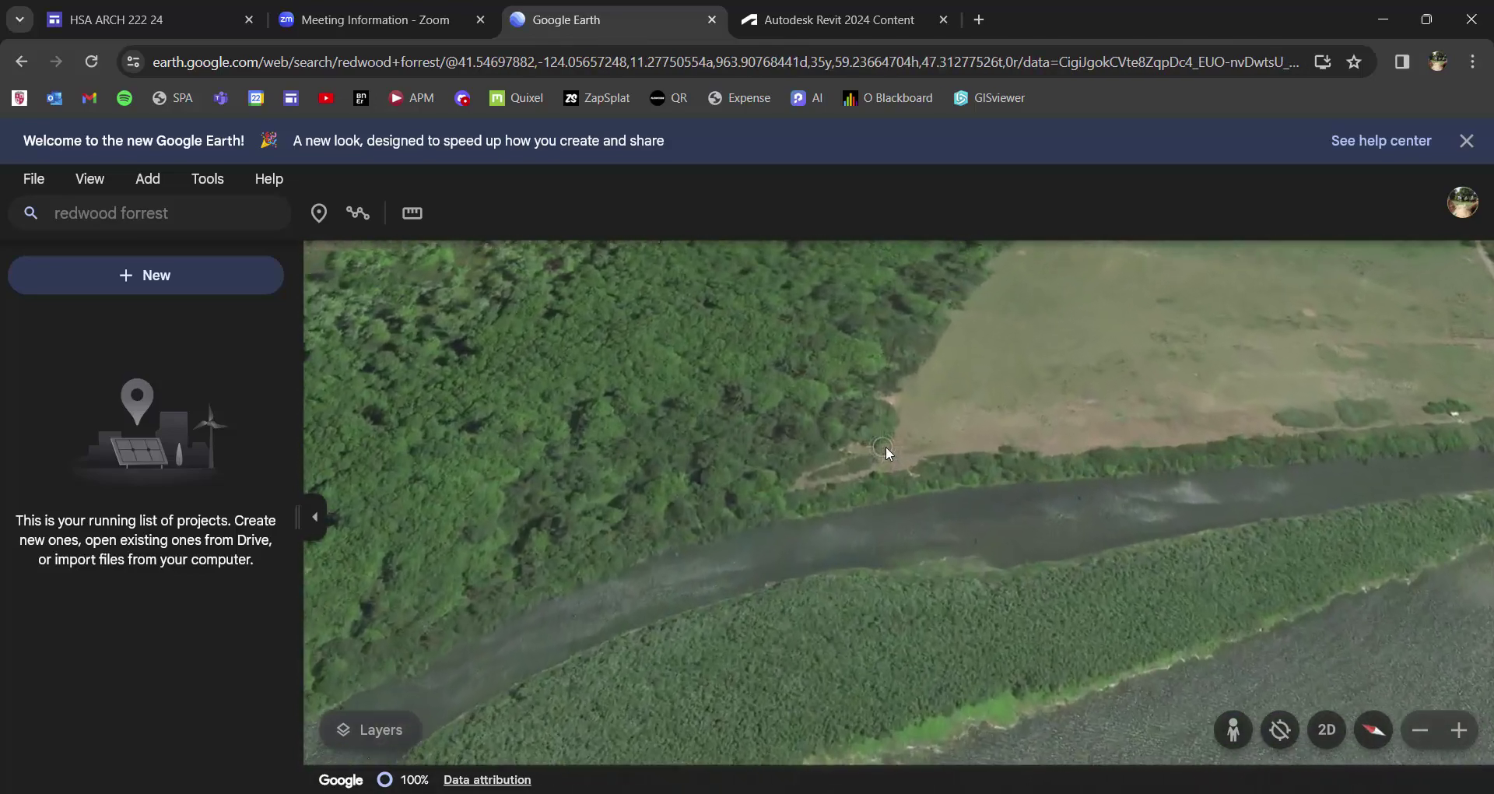
pyautogui.scroll(-3, 918, 505)
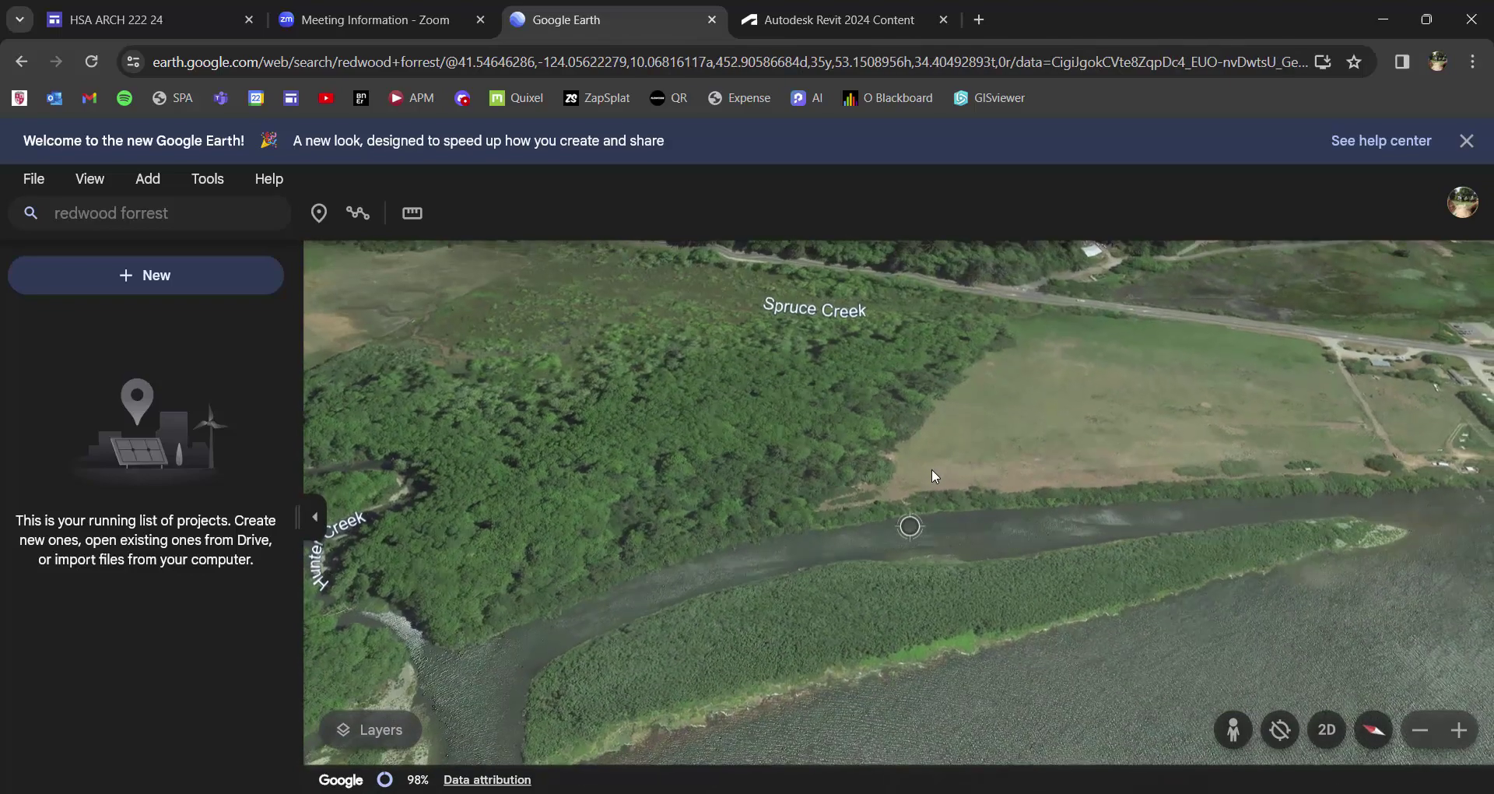
pyautogui.scroll(2, 894, 584)
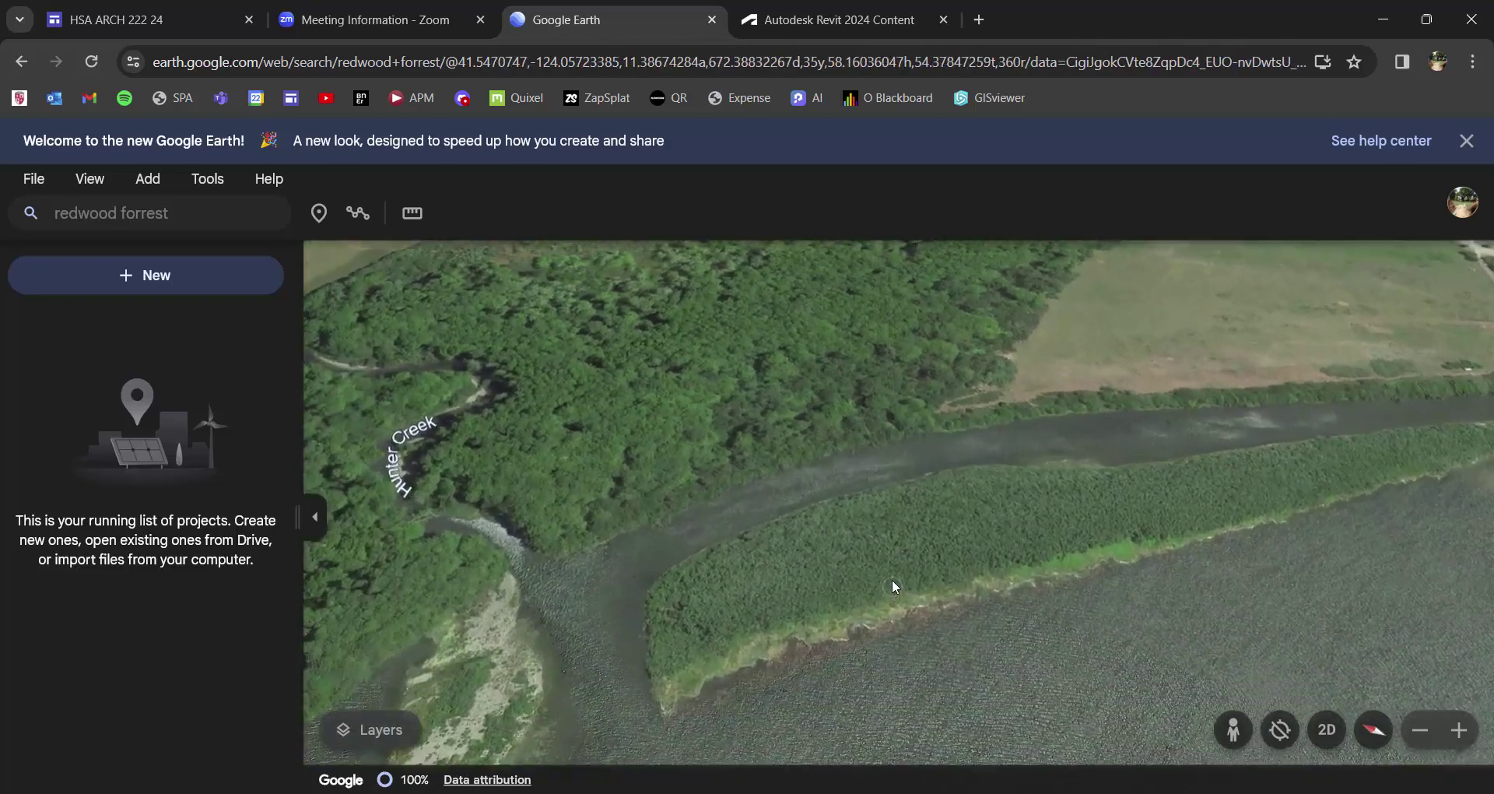
pyautogui.scroll(-4, 1050, 521)
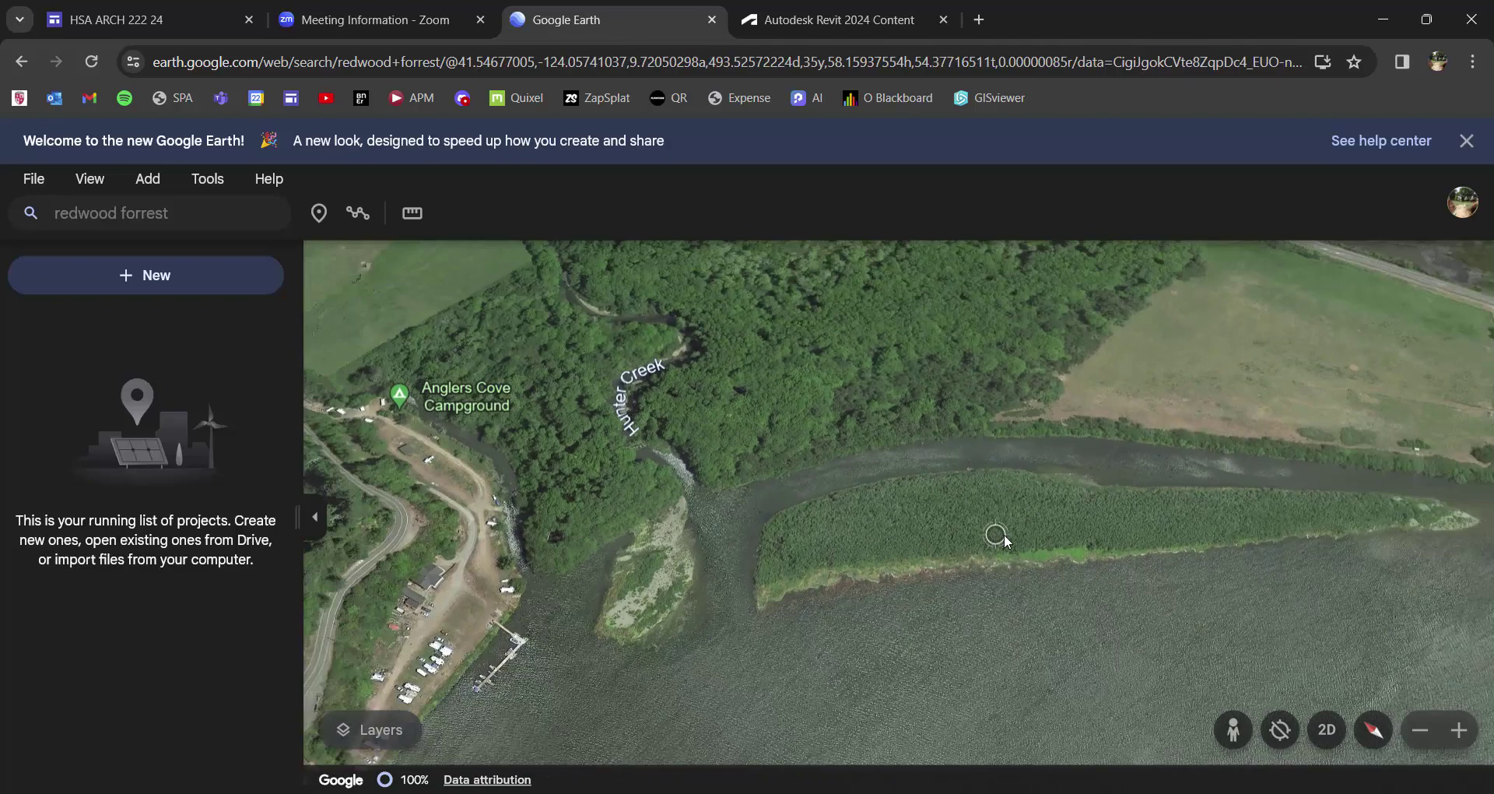
pyautogui.scroll(-5, 1035, 524)
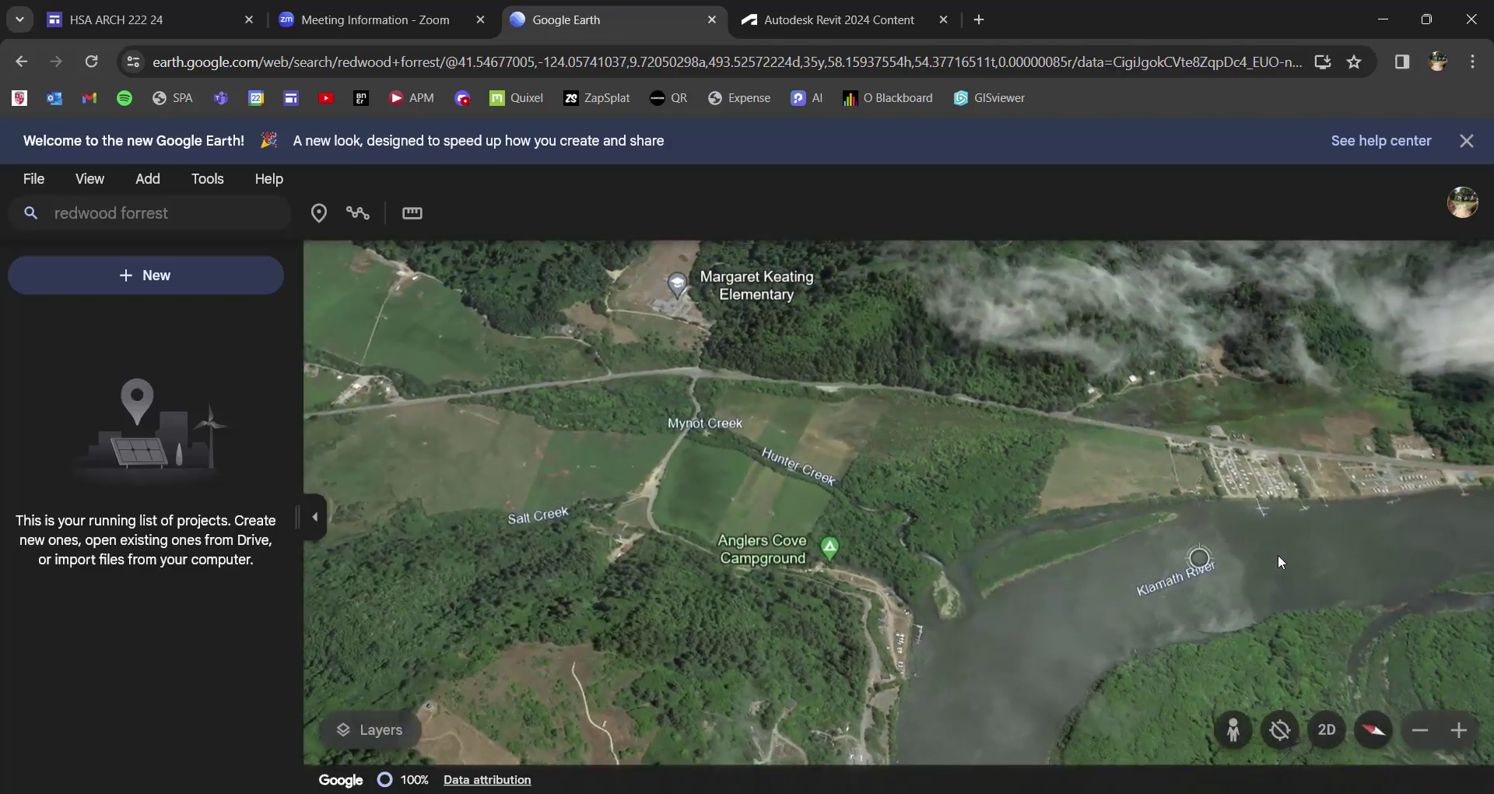
# Inspect the small grassy clearing in the forest beside the Klamath River, on the Redwood National Park side.
pyautogui.moveTo(1278, 555); pyautogui.dragTo(926, 395)
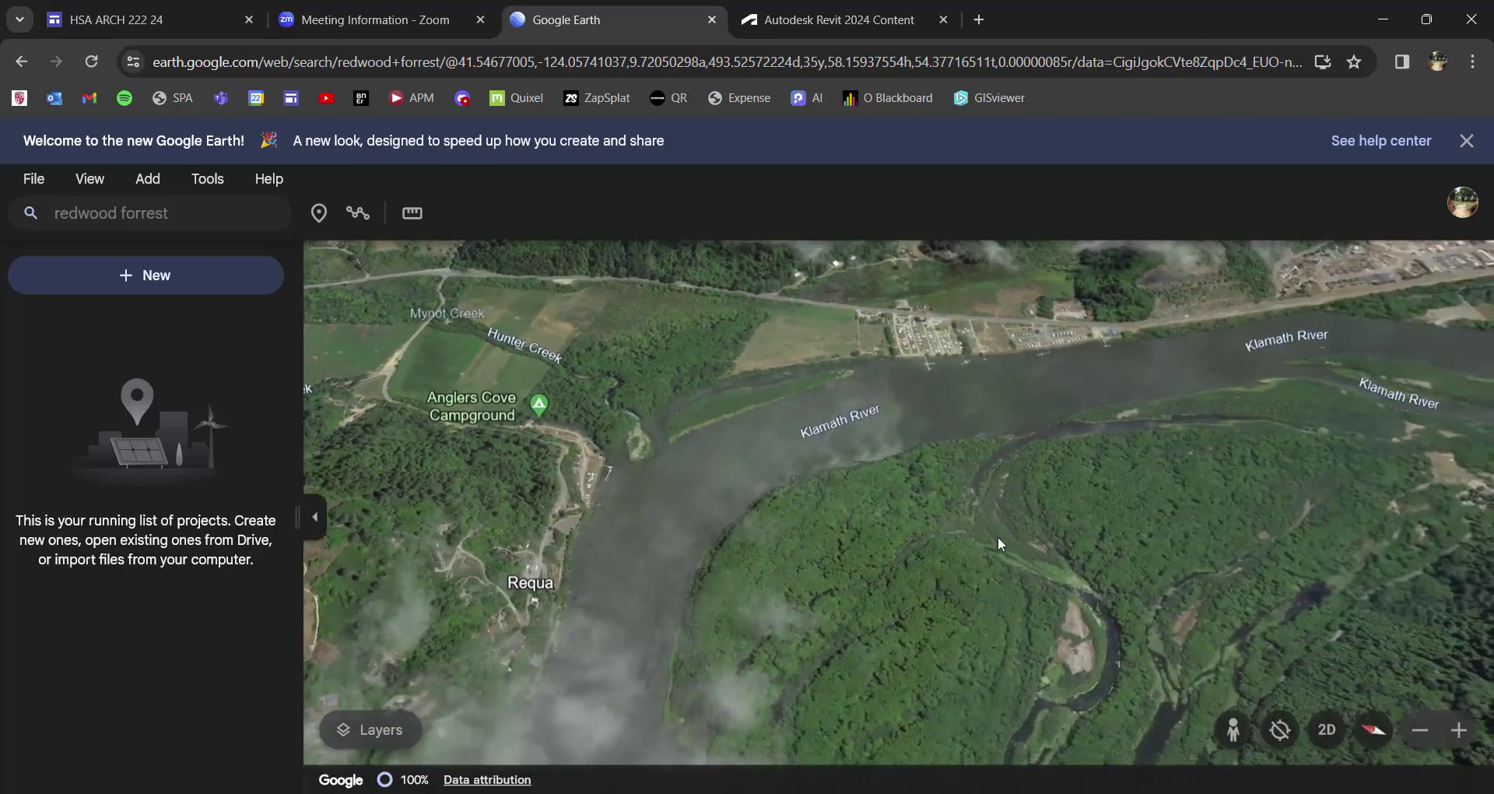
pyautogui.keyDown('shift'); pyautogui.moveTo(1081, 559); pyautogui.dragTo(1344, 611); pyautogui.keyUp('shift')
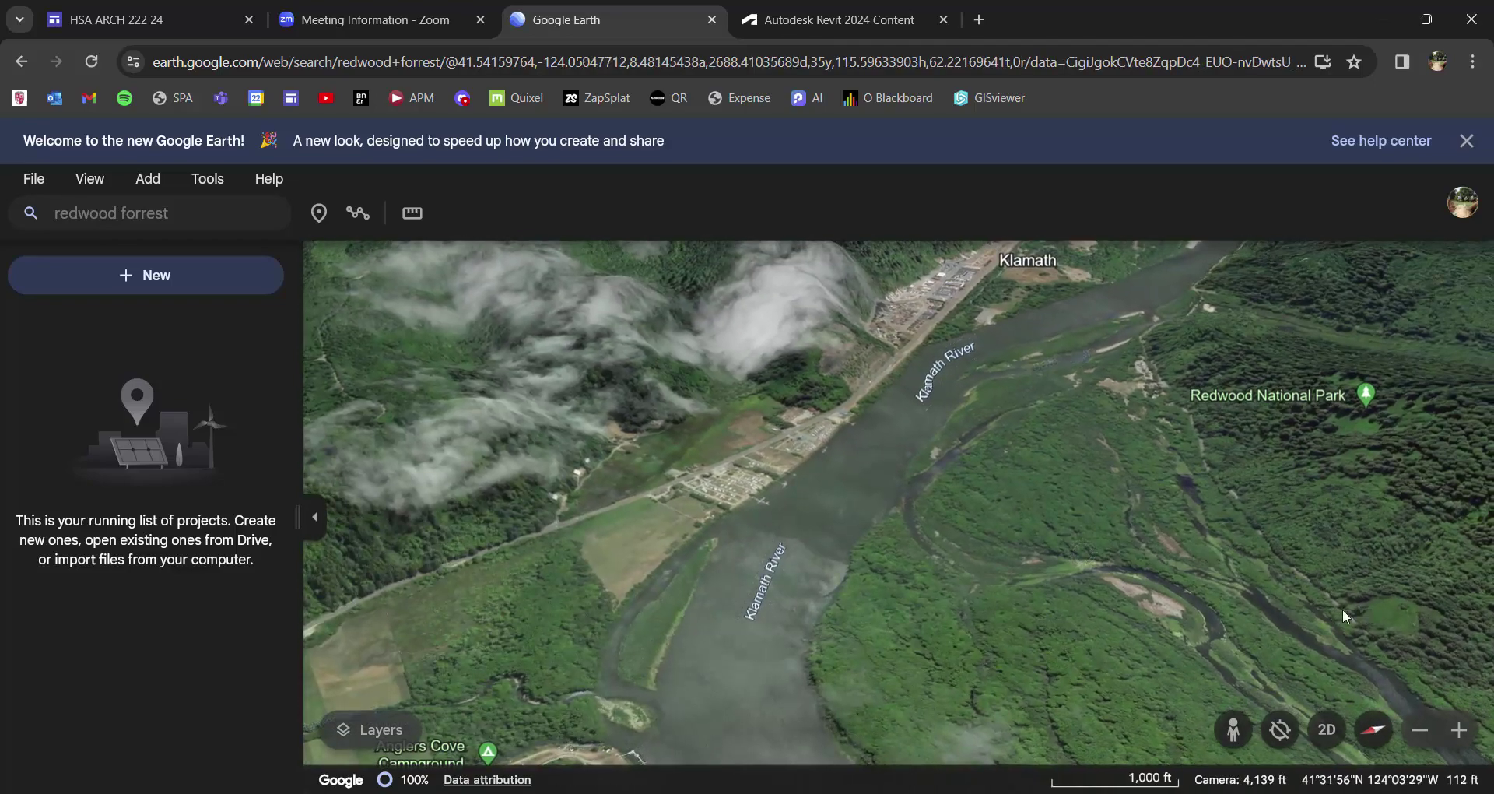
pyautogui.moveTo(1331, 562)
pyautogui.mouseDown(button='middle')
pyautogui.moveTo(1310, 574)
pyautogui.moveTo(1248, 540)
pyautogui.moveTo(1338, 557)
pyautogui.mouseUp(button='middle')
pyautogui.moveTo(1338, 557); pyautogui.dragTo(754, 447)
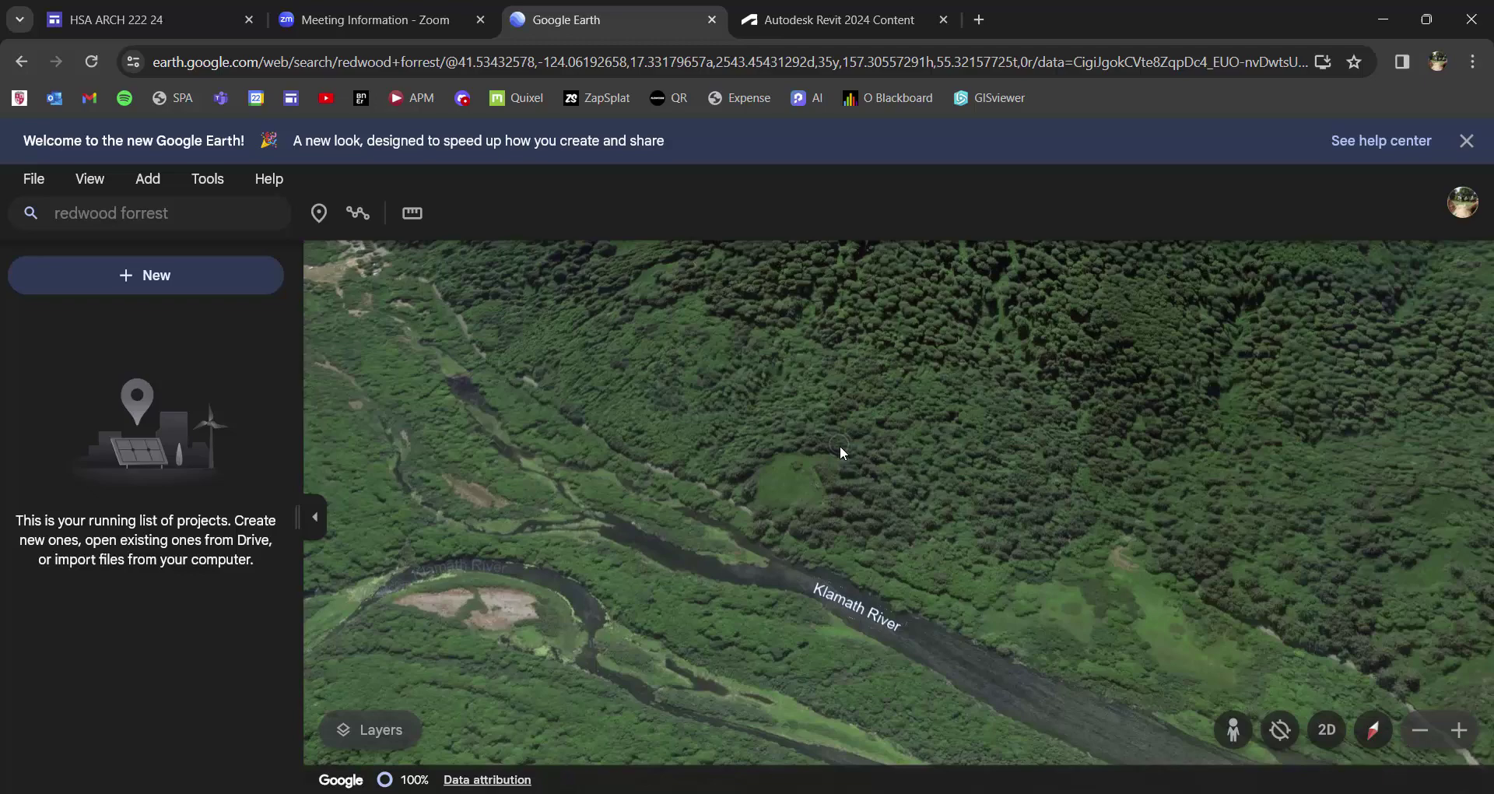
pyautogui.scroll(3, 831, 502)
pyautogui.moveTo(779, 415); pyautogui.dragTo(740, 357, button='middle')
pyautogui.scroll(2, 745, 477)
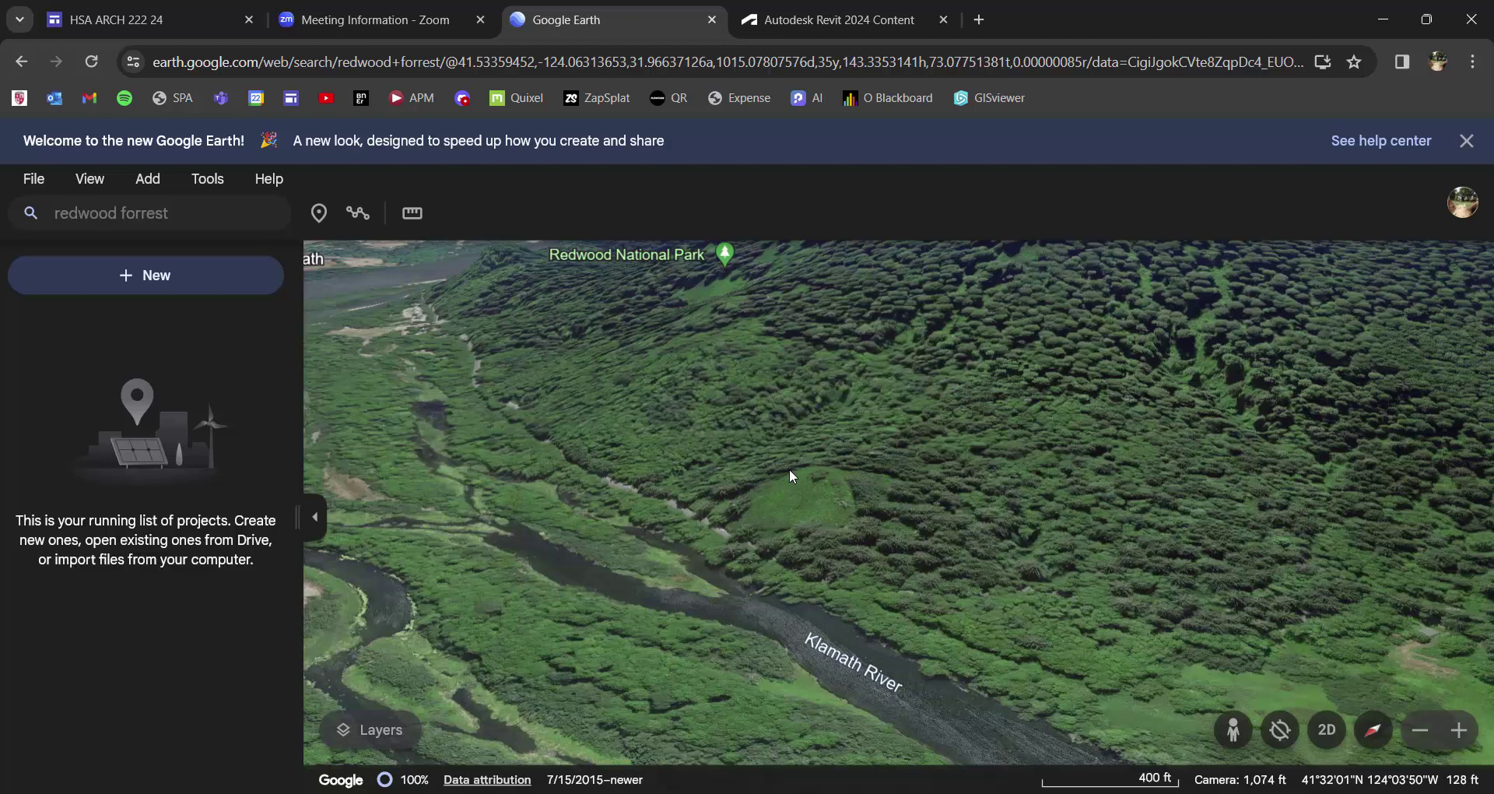
pyautogui.moveTo(811, 498); pyautogui.dragTo(837, 533, button='middle')
pyautogui.keyDown('shift'); pyautogui.moveTo(785, 501); pyautogui.dragTo(806, 529); pyautogui.keyUp('shift')
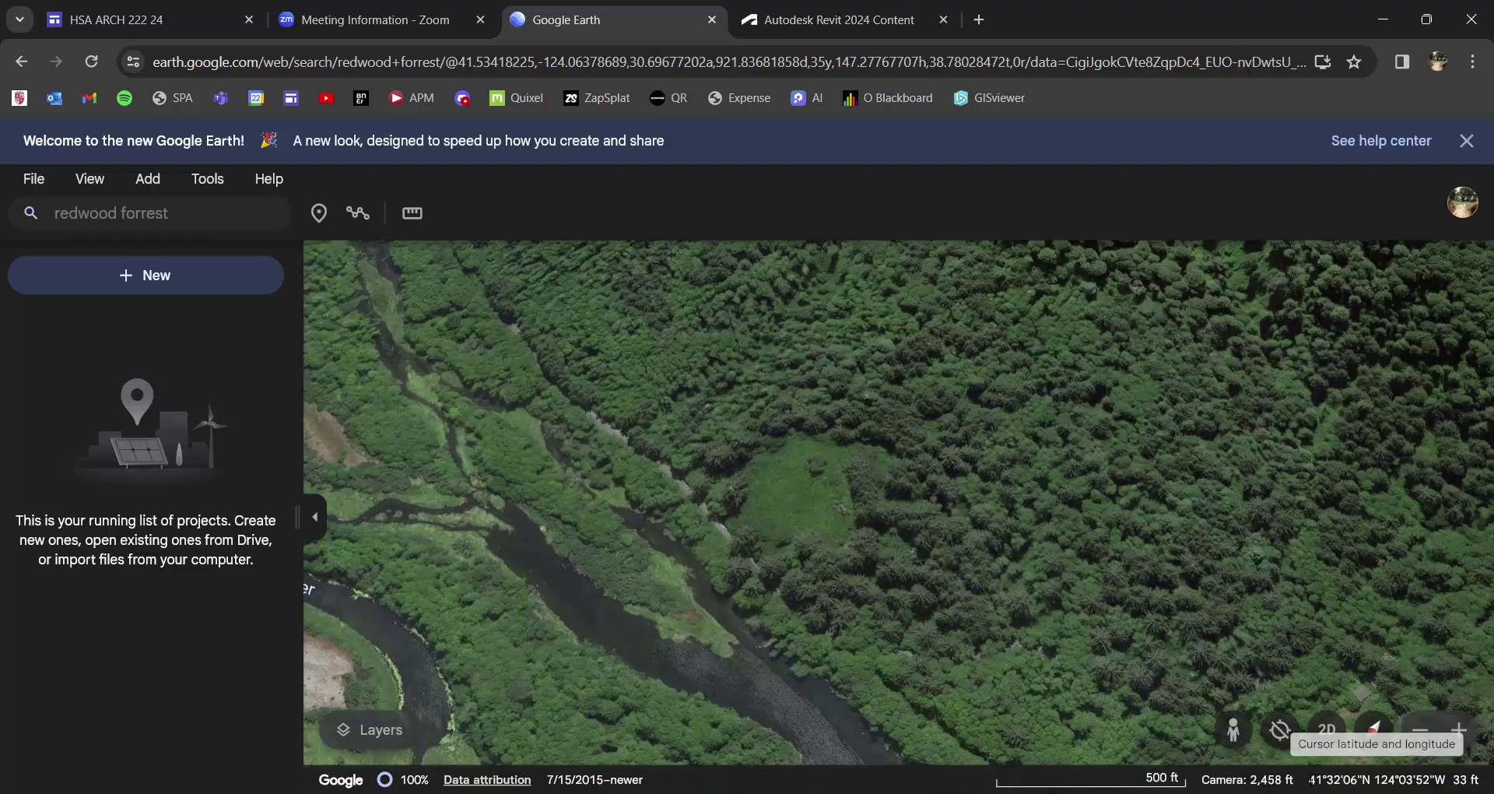
# Copy the latitude and longitude 41°32'06"N 124°03'52"W of the chosen site beside the river.
pyautogui.moveTo(1310, 779); pyautogui.dragTo(1333, 779)
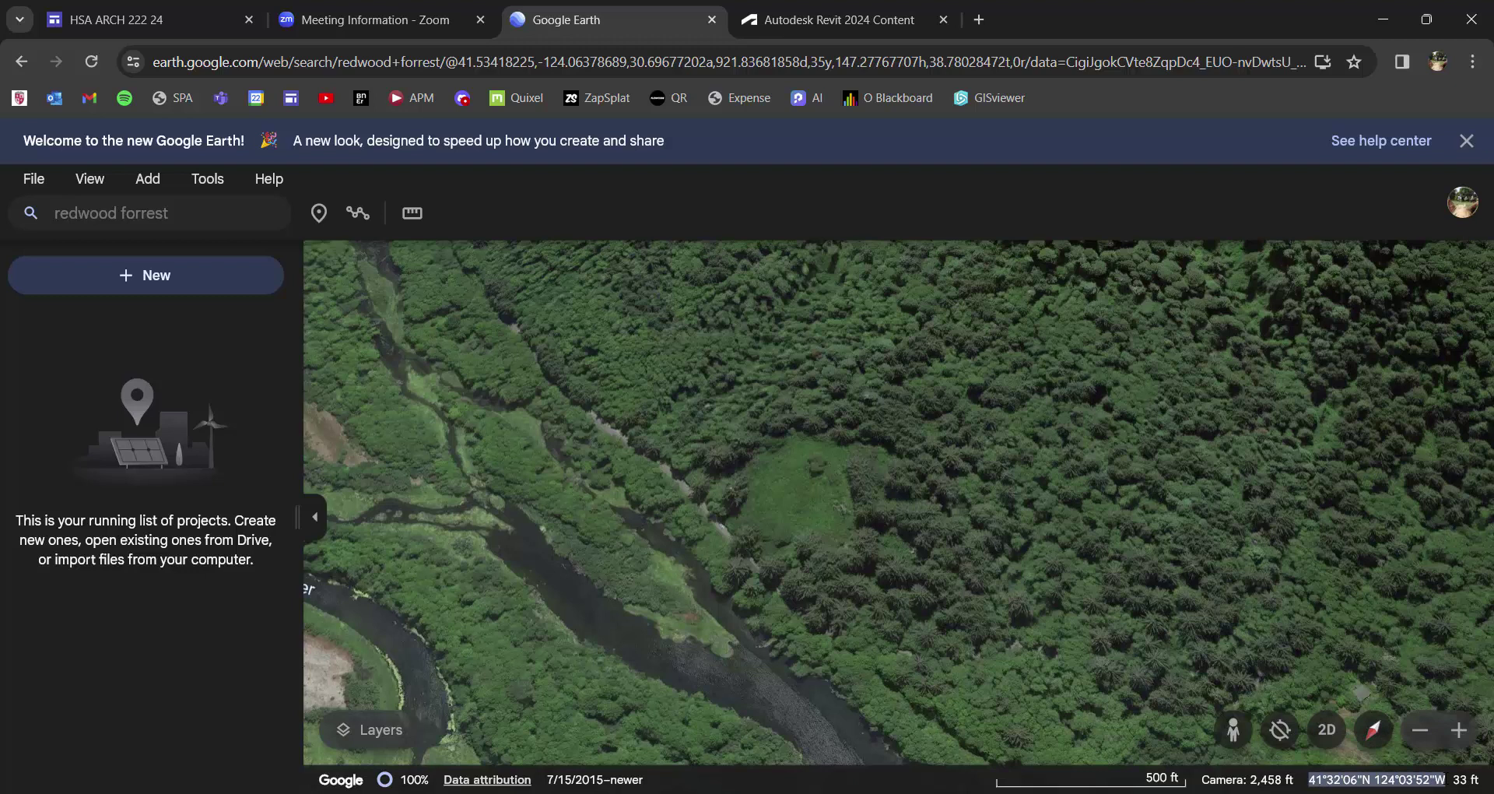
pyautogui.rightClick(1410, 779)
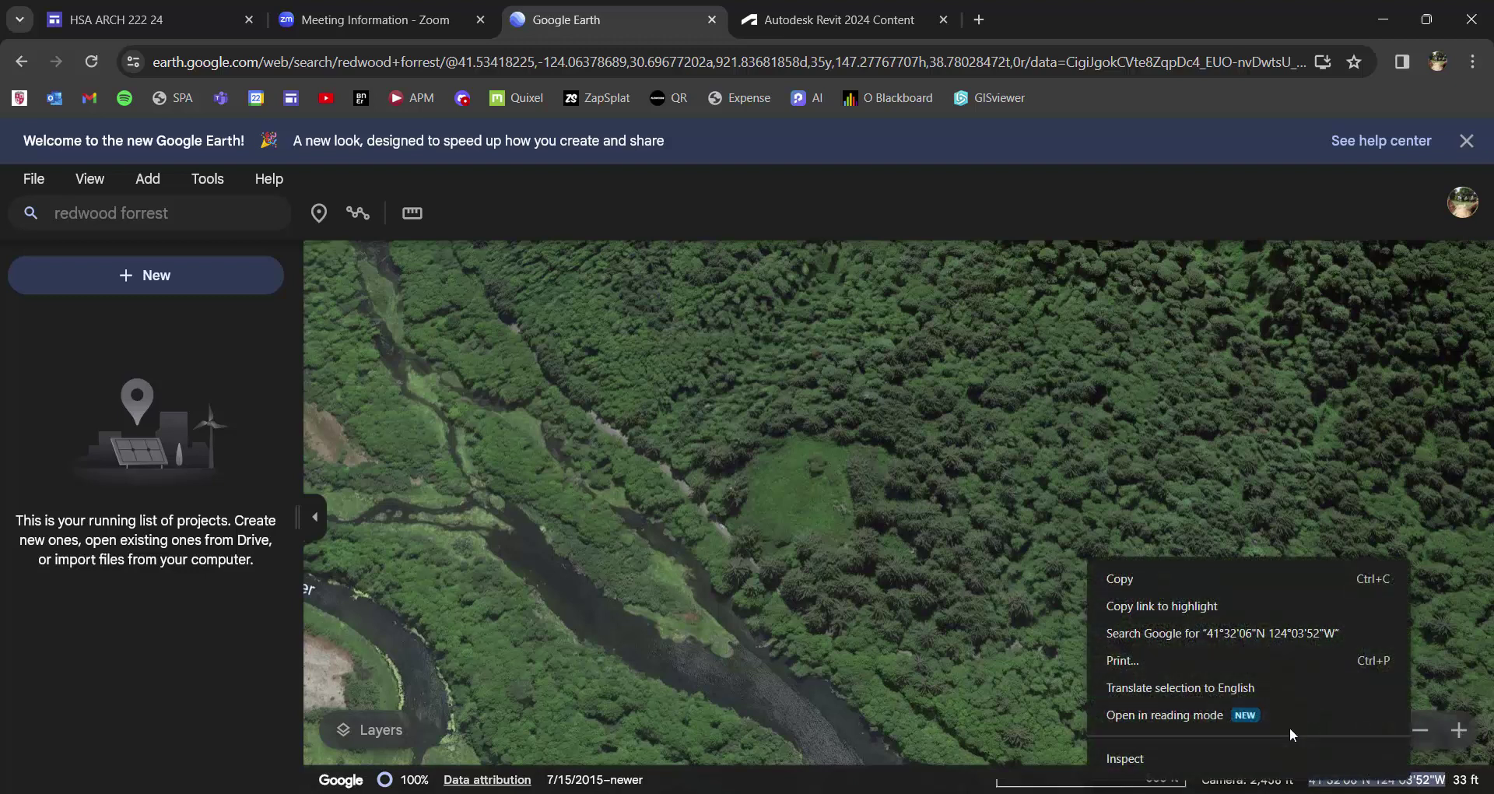
pyautogui.click(1187, 585)
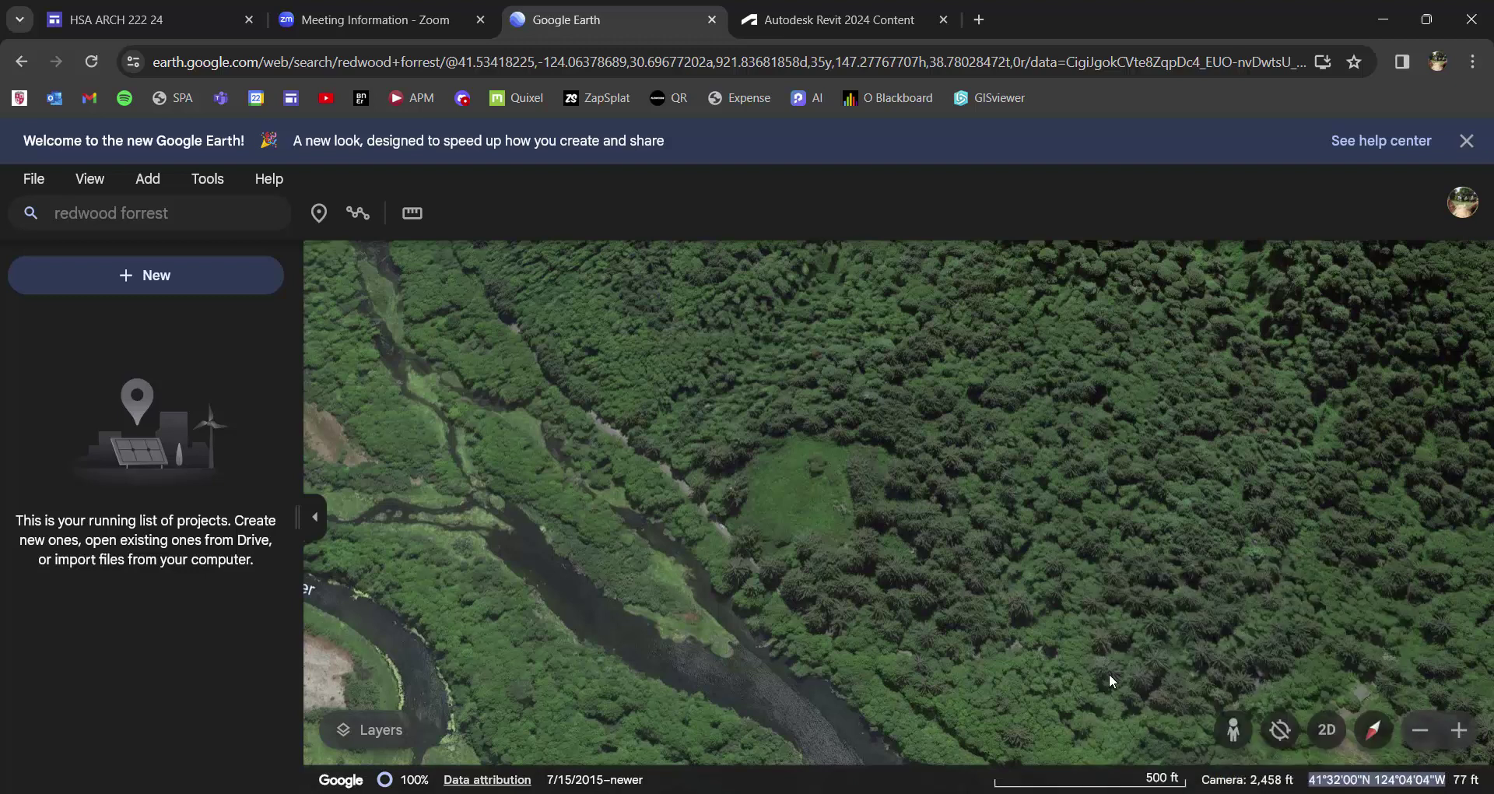
# Switch to FormIt and search the Set Location map for the copied coordinates 41°32'06"N 124°03'52"W, showing the surrounding river area.
pyautogui.hotkey('alt', 'Tab')
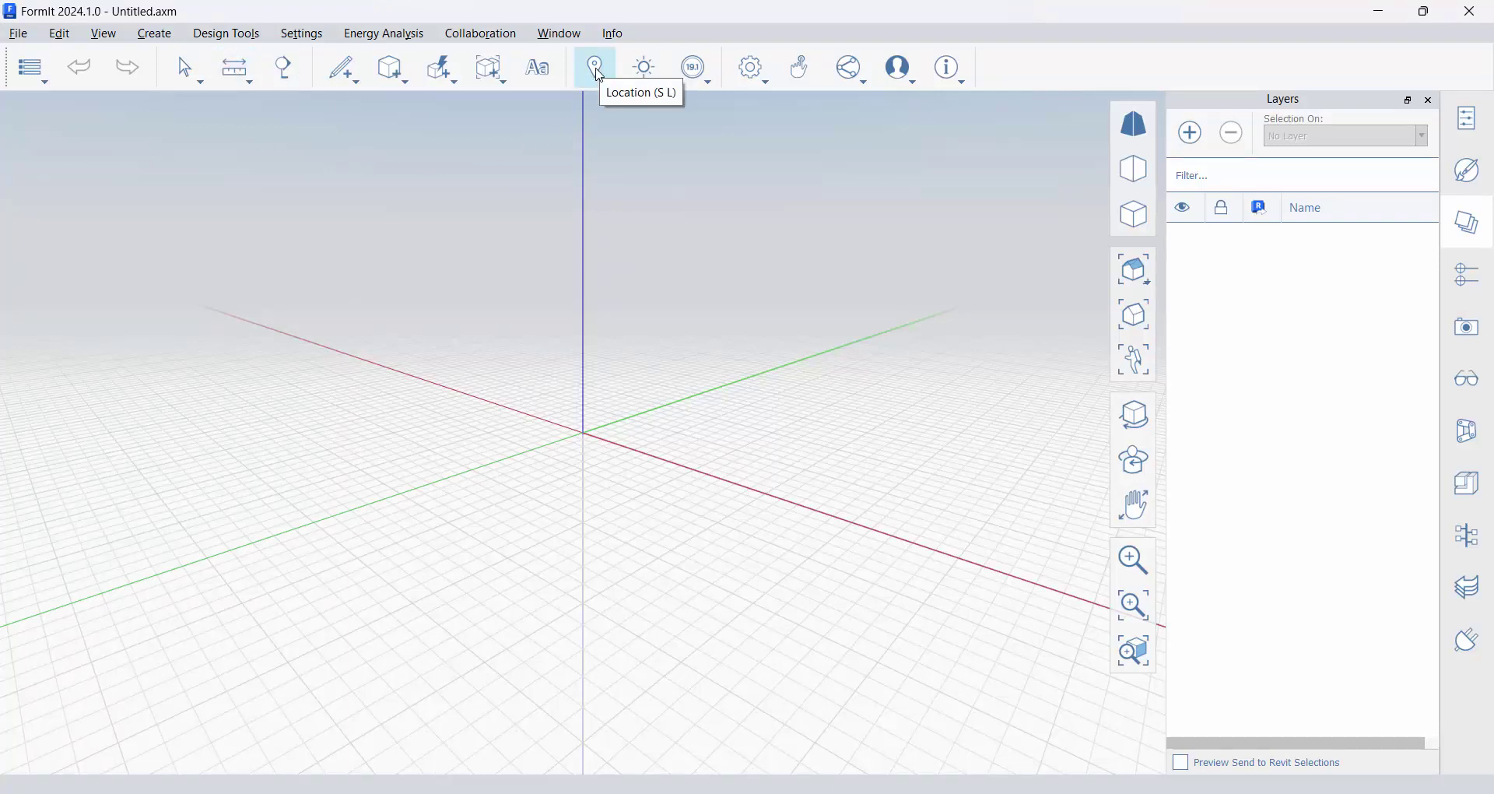
pyautogui.click(598, 71)
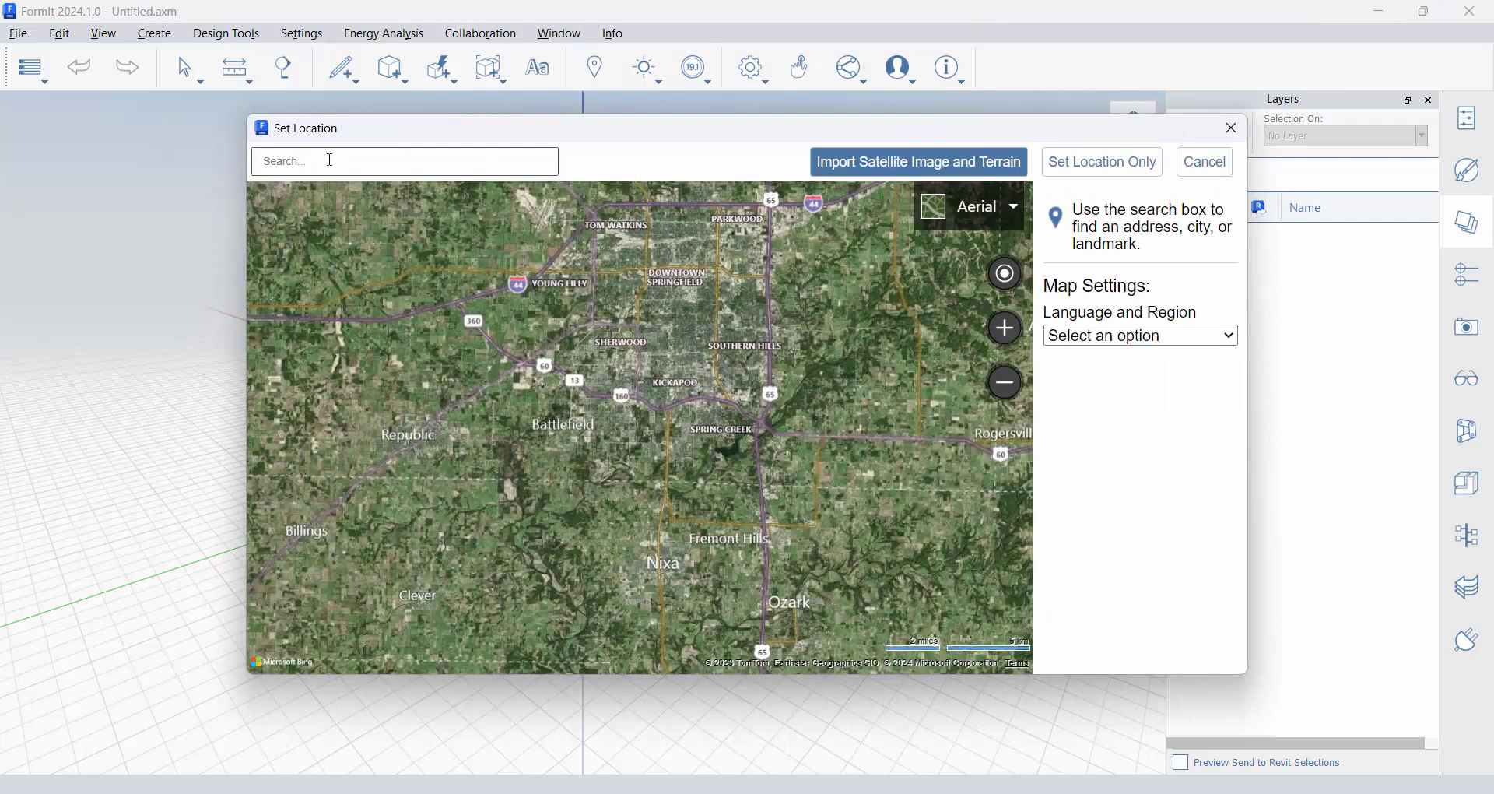
pyautogui.click(331, 161)
pyautogui.rightClick(330, 162)
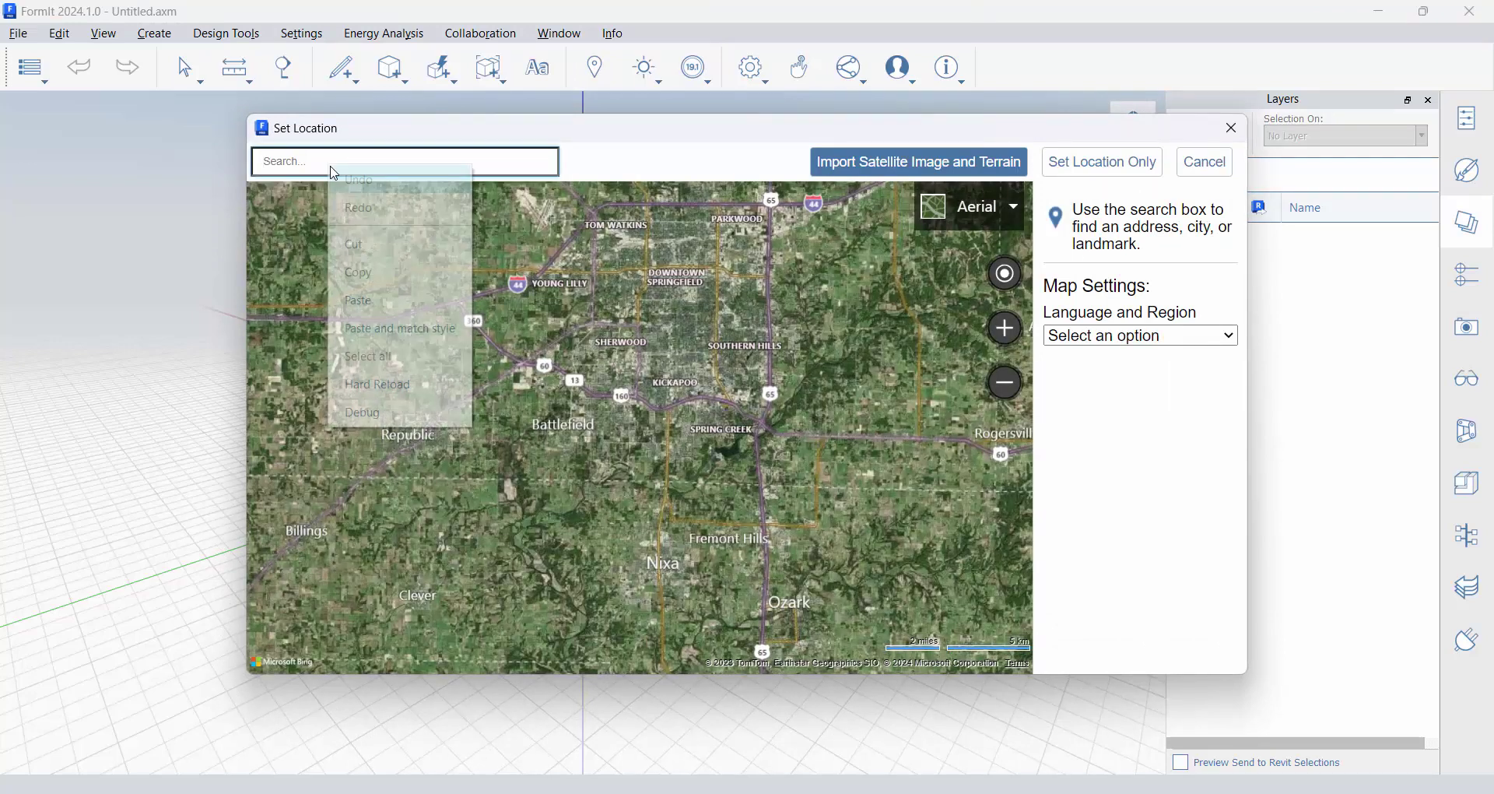
pyautogui.click(370, 303)
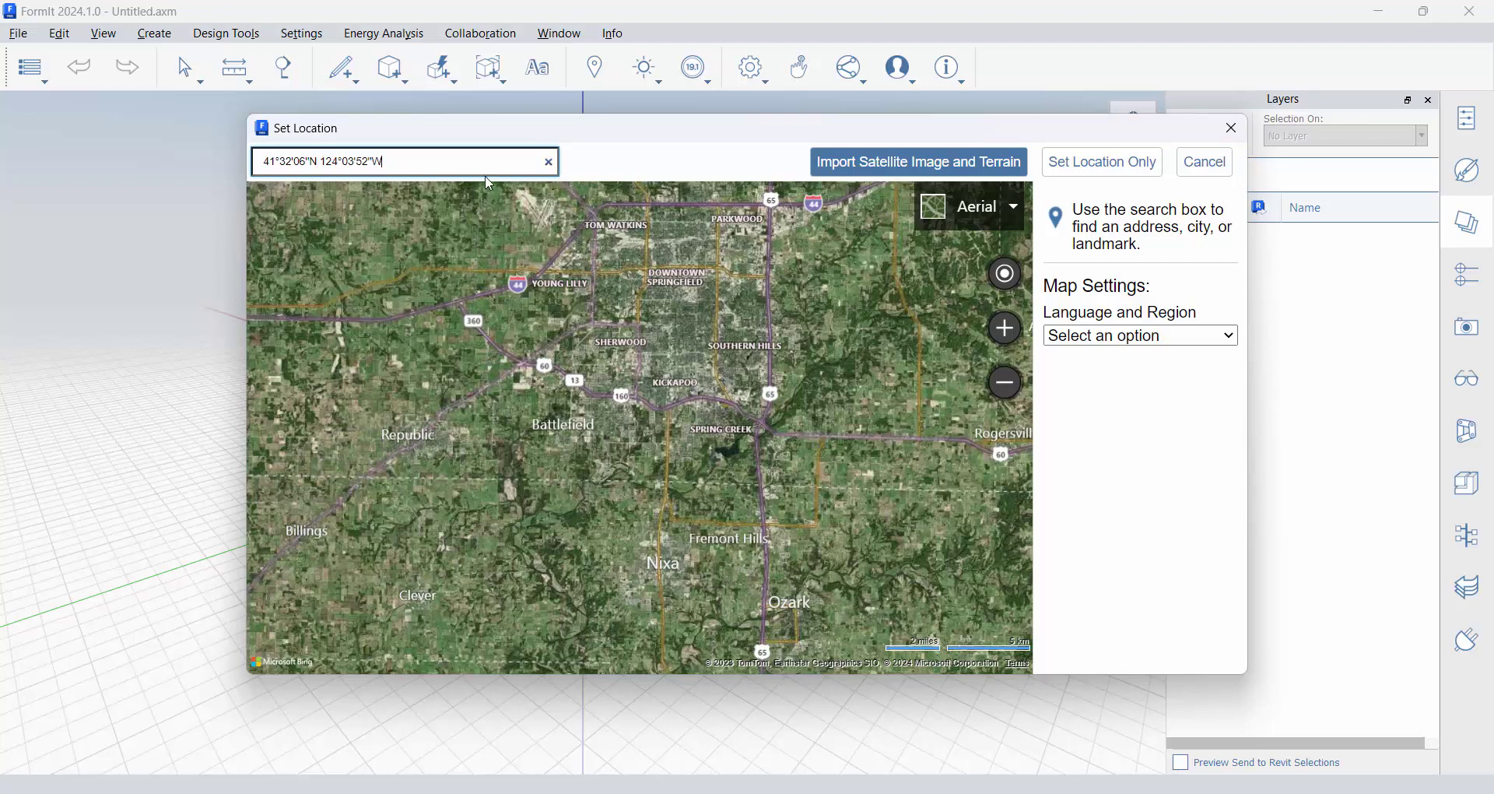
pyautogui.press('Return')
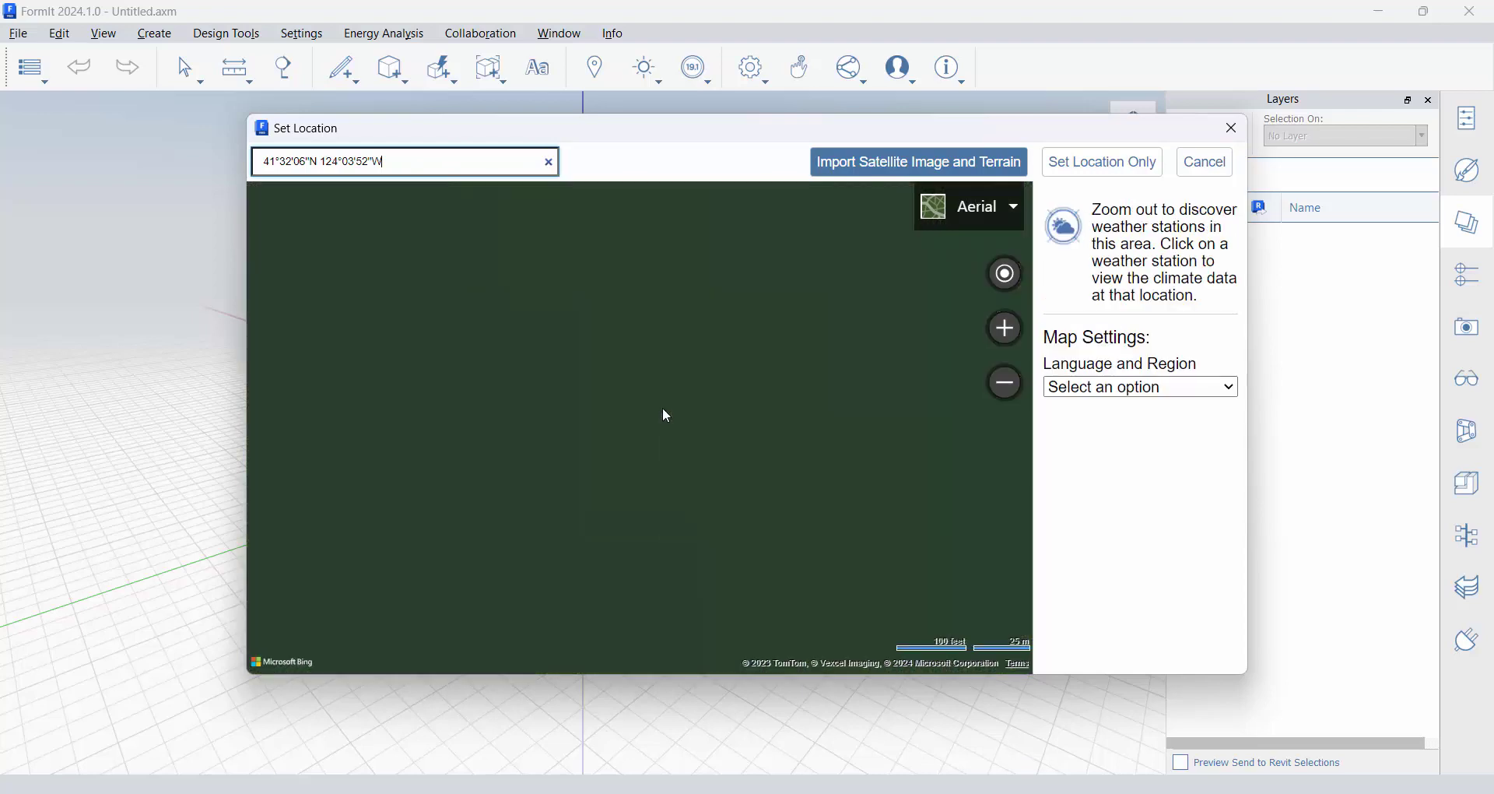
pyautogui.scroll(-2, 683, 412)
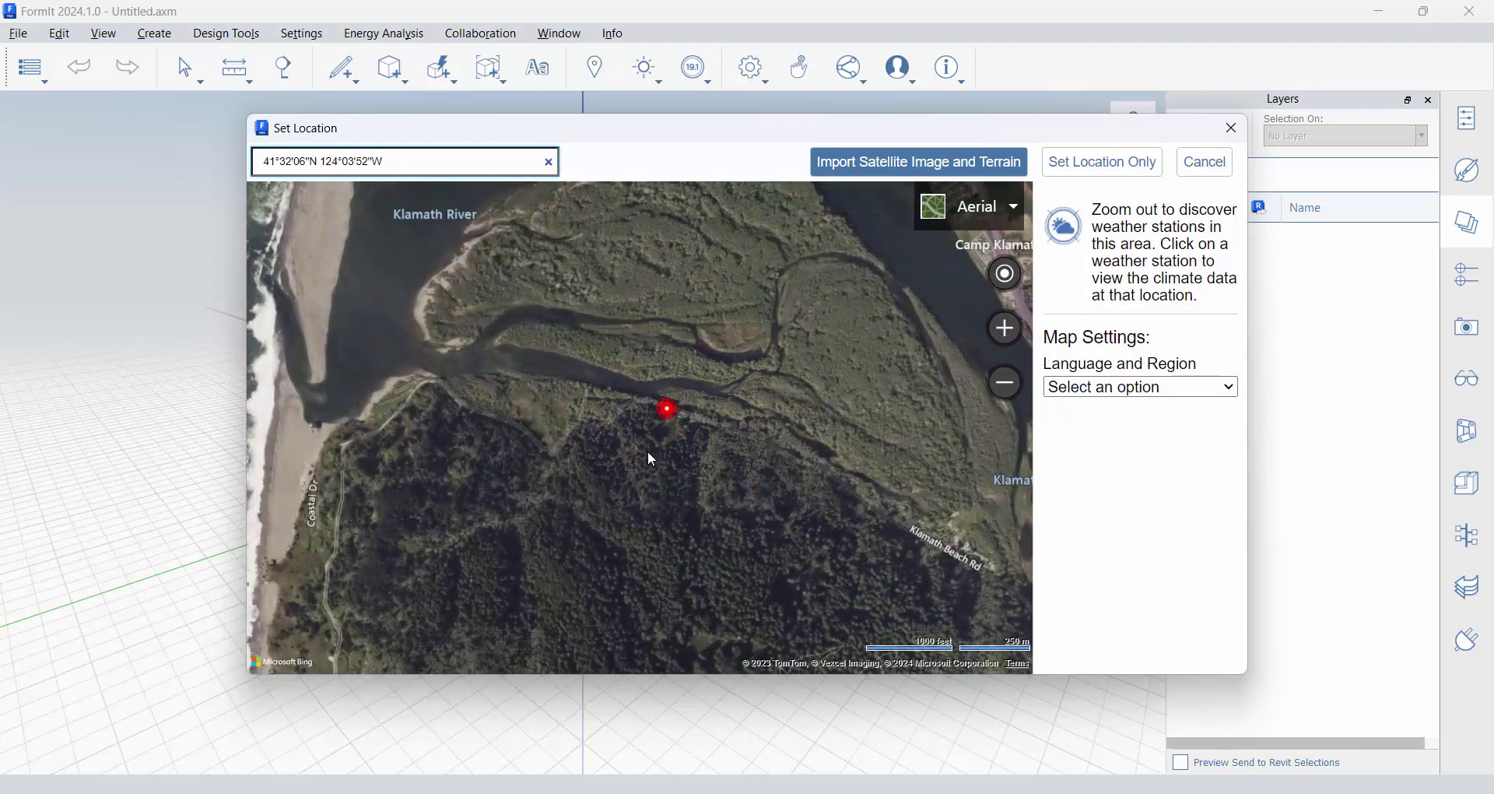
pyautogui.scroll(-1, 647, 451)
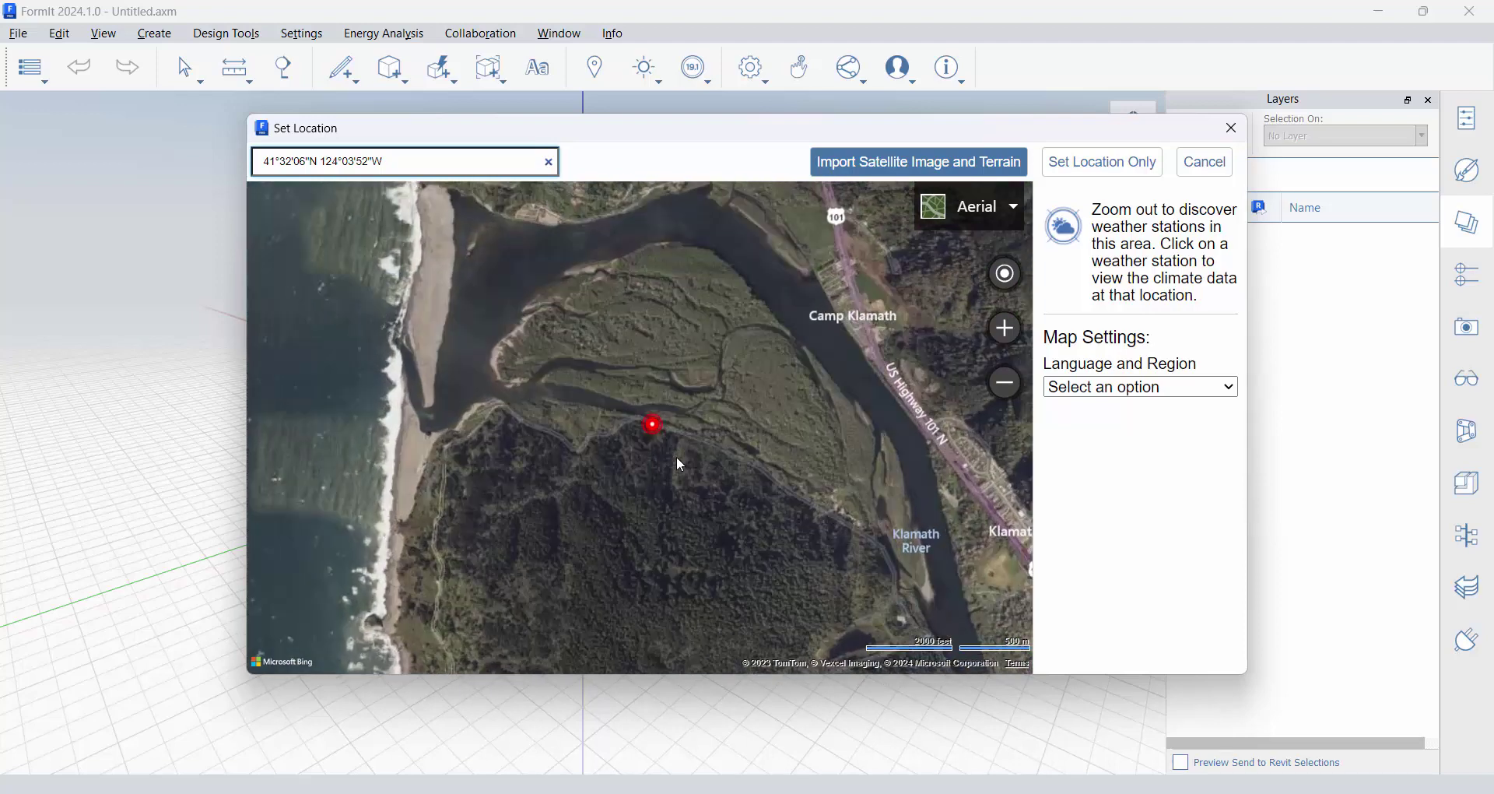
# Examine the aerial map around the marked coordinates, including Klamath Beach Rd, the forest clearing and the nearby river.
pyautogui.scroll(1, 675, 456)
pyautogui.scroll(1, 590, 397)
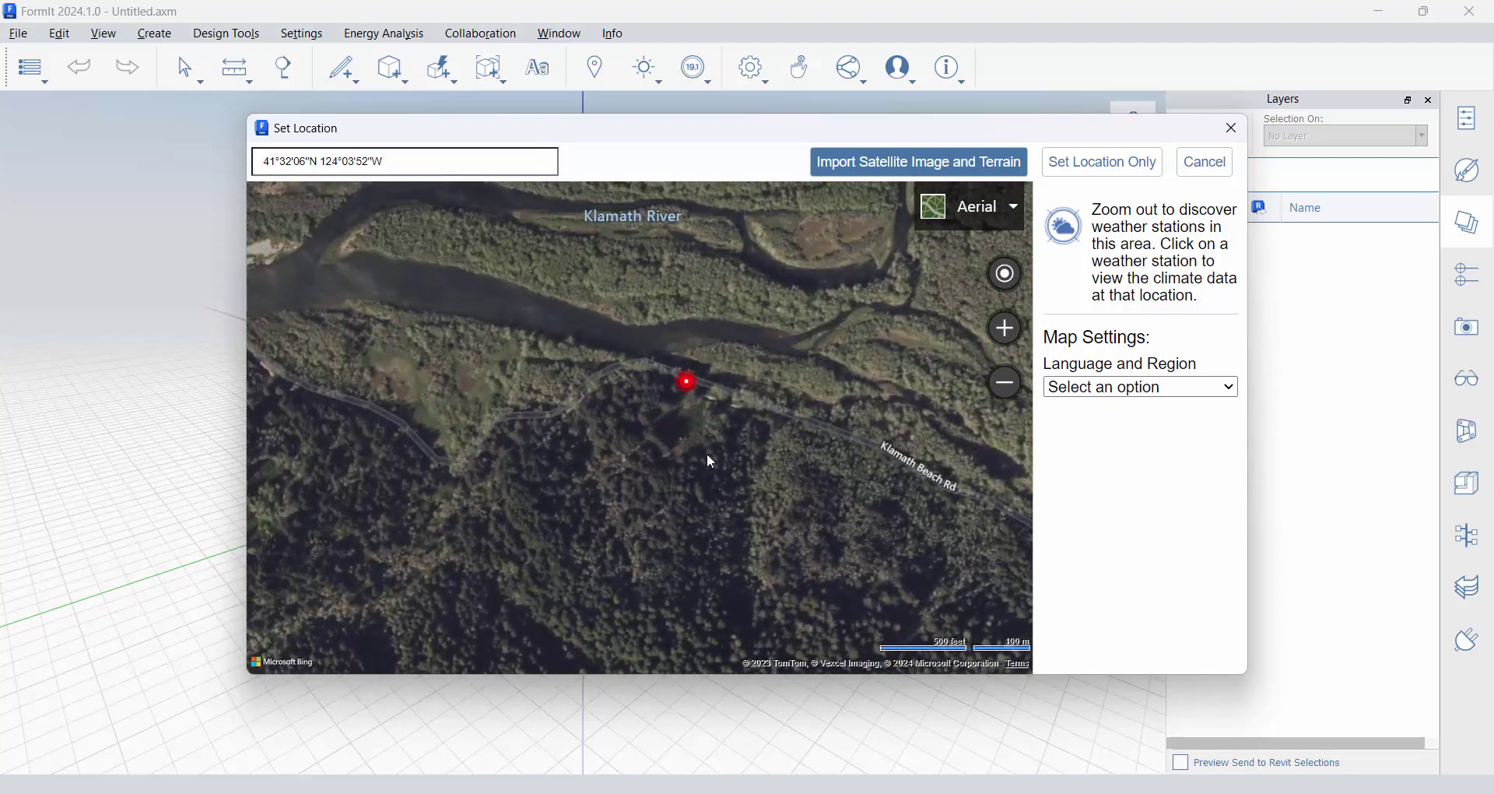
pyautogui.scroll(1, 683, 455)
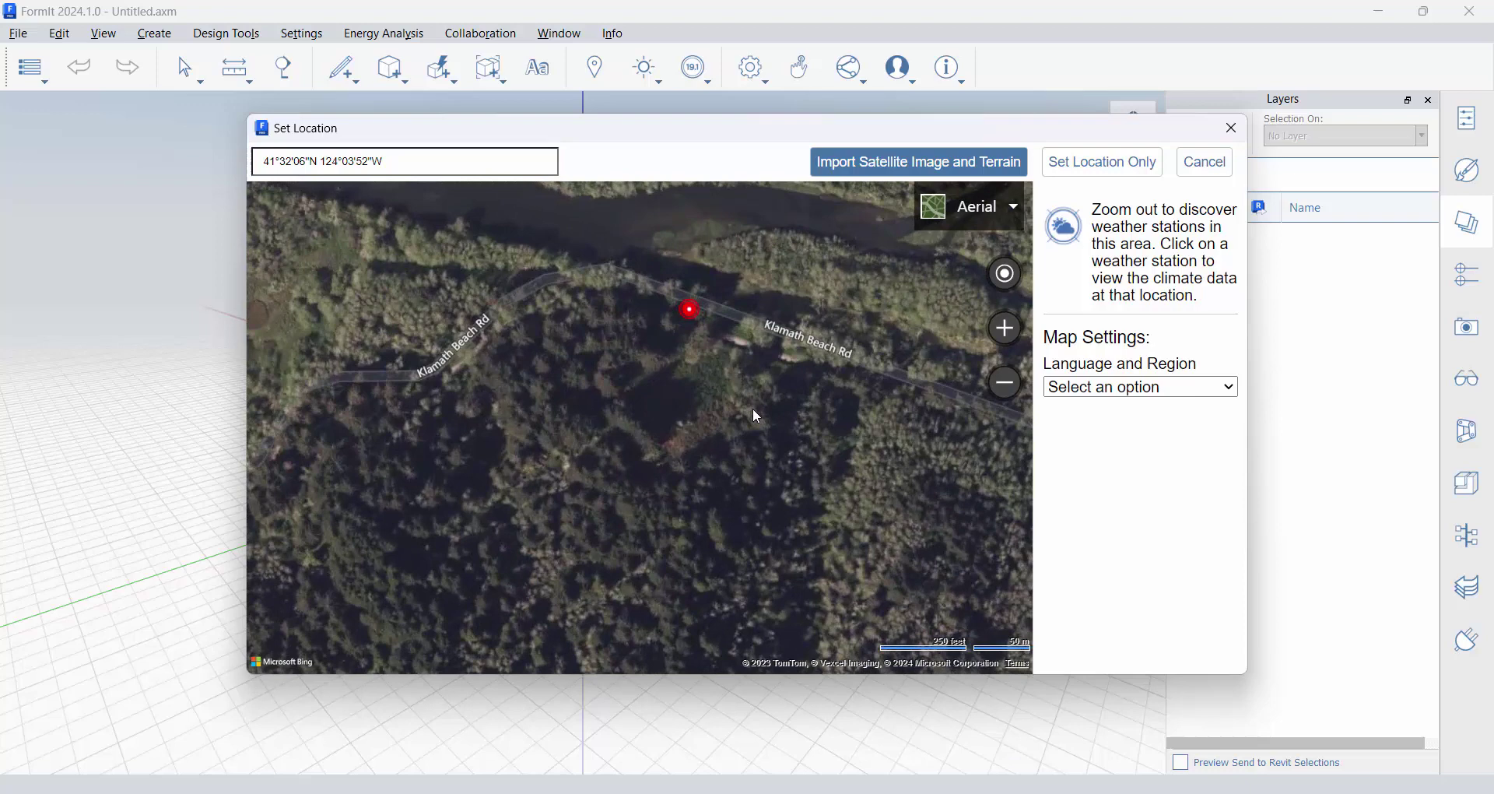
pyautogui.scroll(-1, 731, 419)
pyautogui.moveTo(671, 408); pyautogui.dragTo(604, 455)
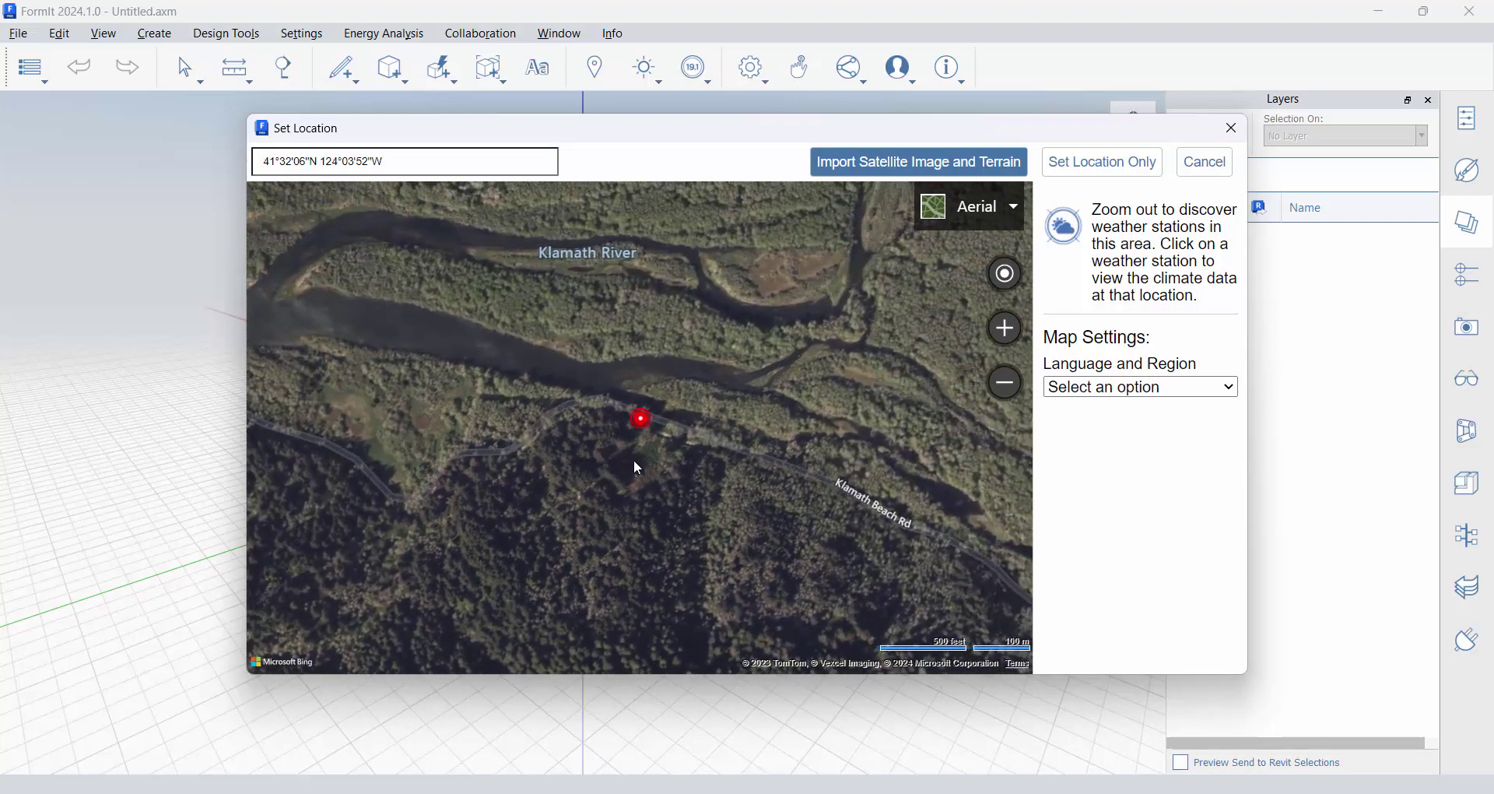
pyautogui.scroll(-1, 638, 467)
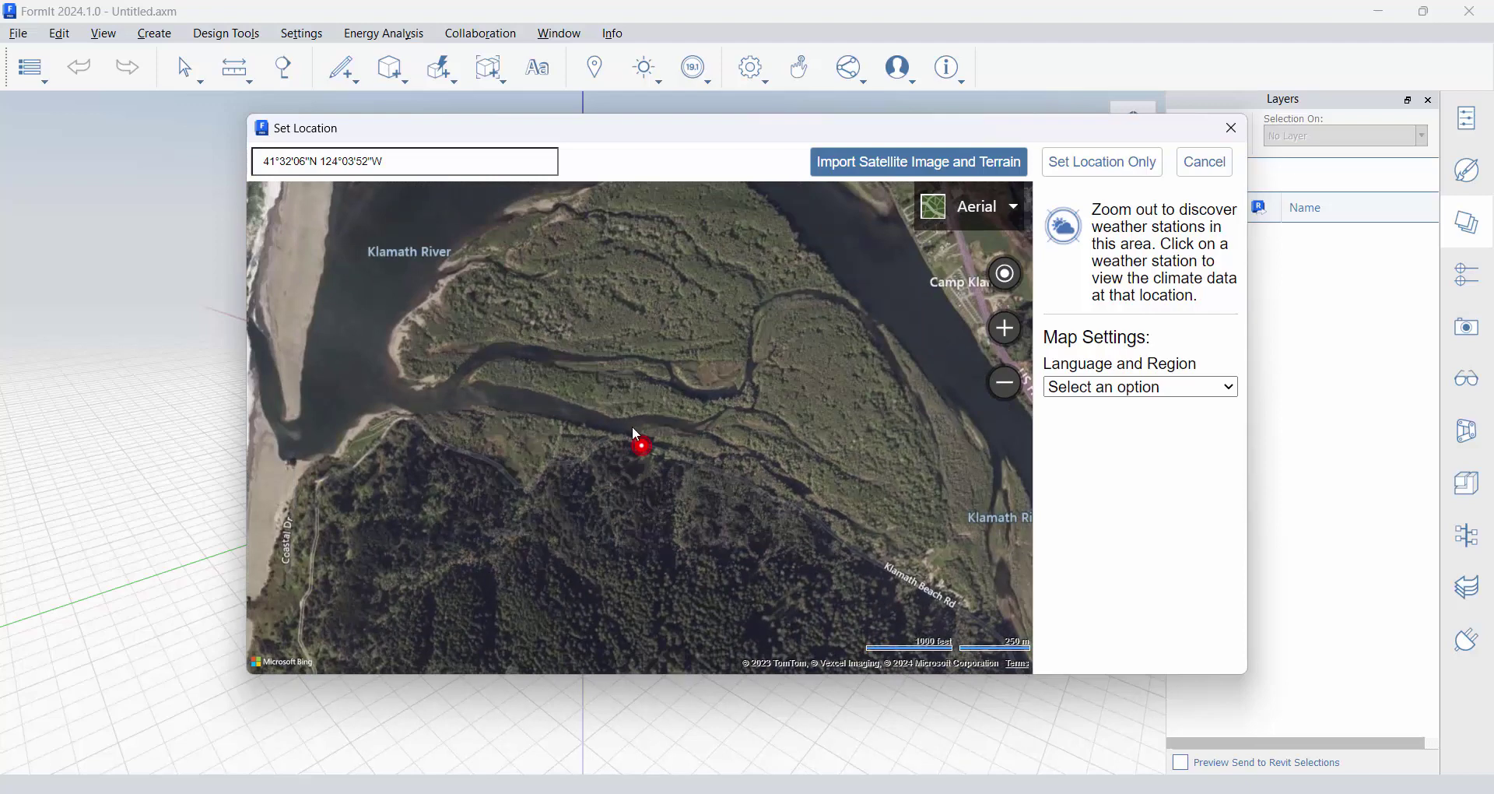
pyautogui.scroll(2, 627, 491)
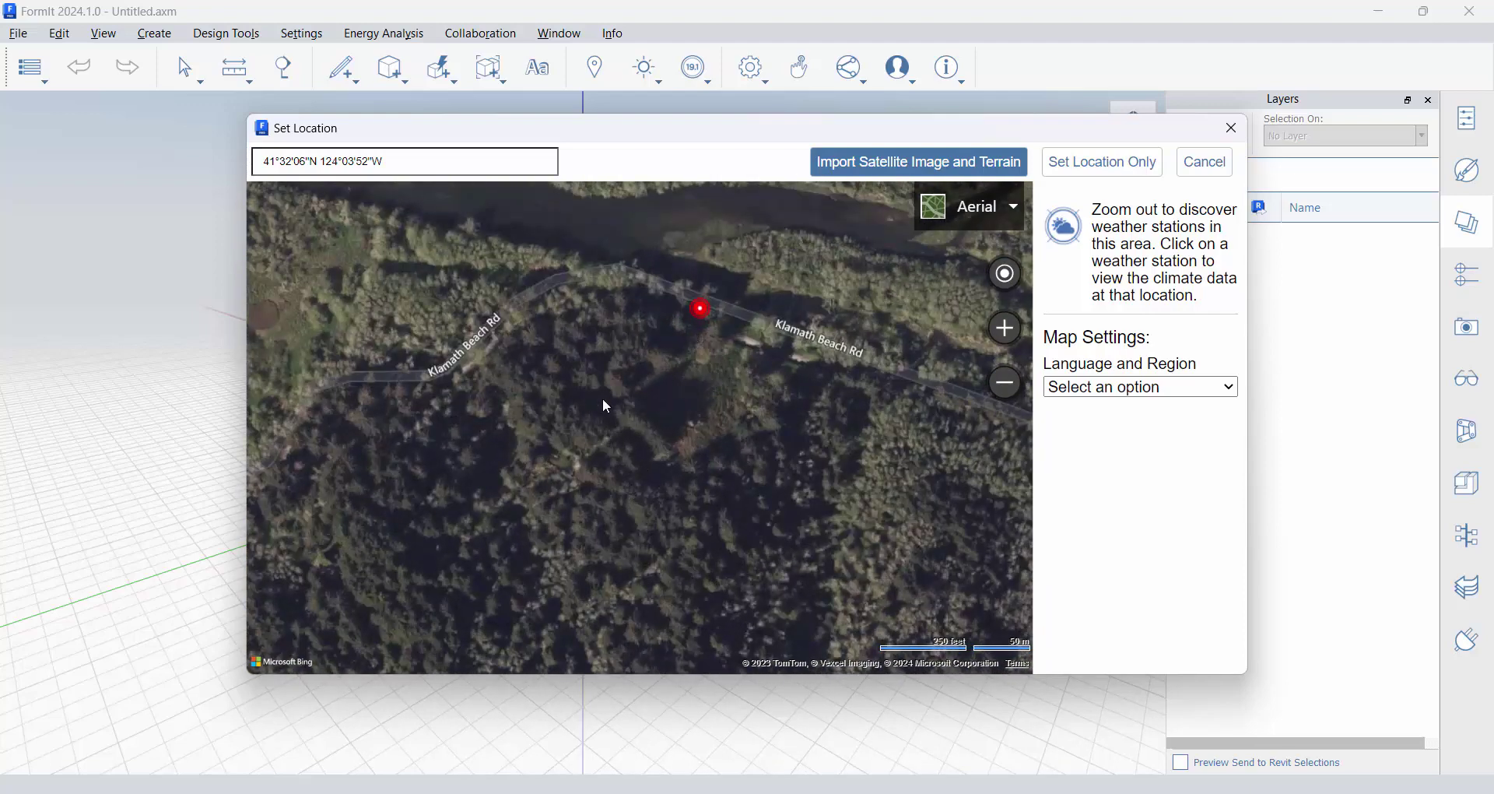
pyautogui.scroll(-1, 679, 421)
pyautogui.moveTo(693, 397); pyautogui.dragTo(694, 483)
pyautogui.scroll(-1, 694, 480)
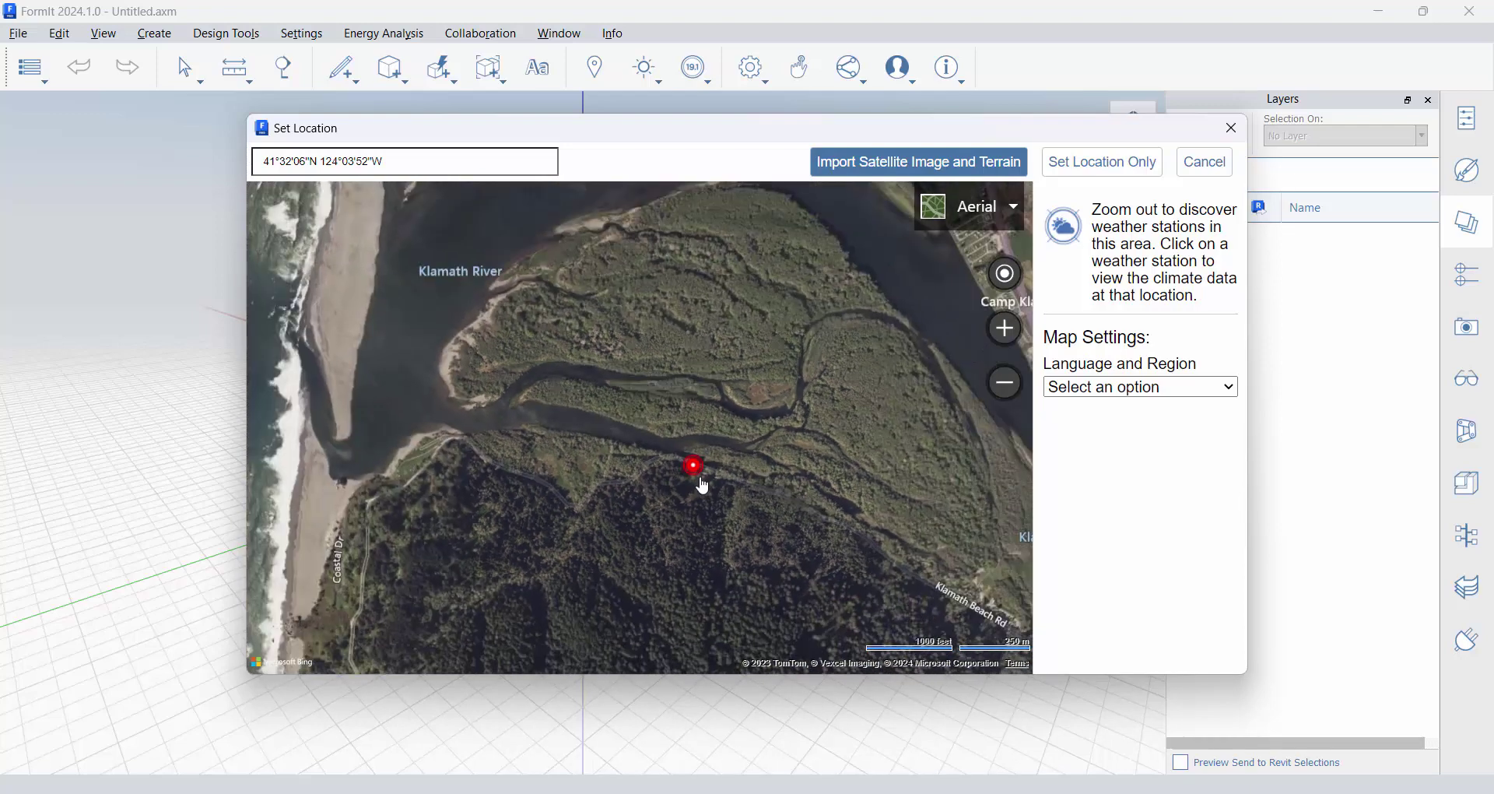
pyautogui.scroll(1, 699, 484)
pyautogui.scroll(1, 694, 498)
pyautogui.moveTo(672, 486); pyautogui.dragTo(654, 490)
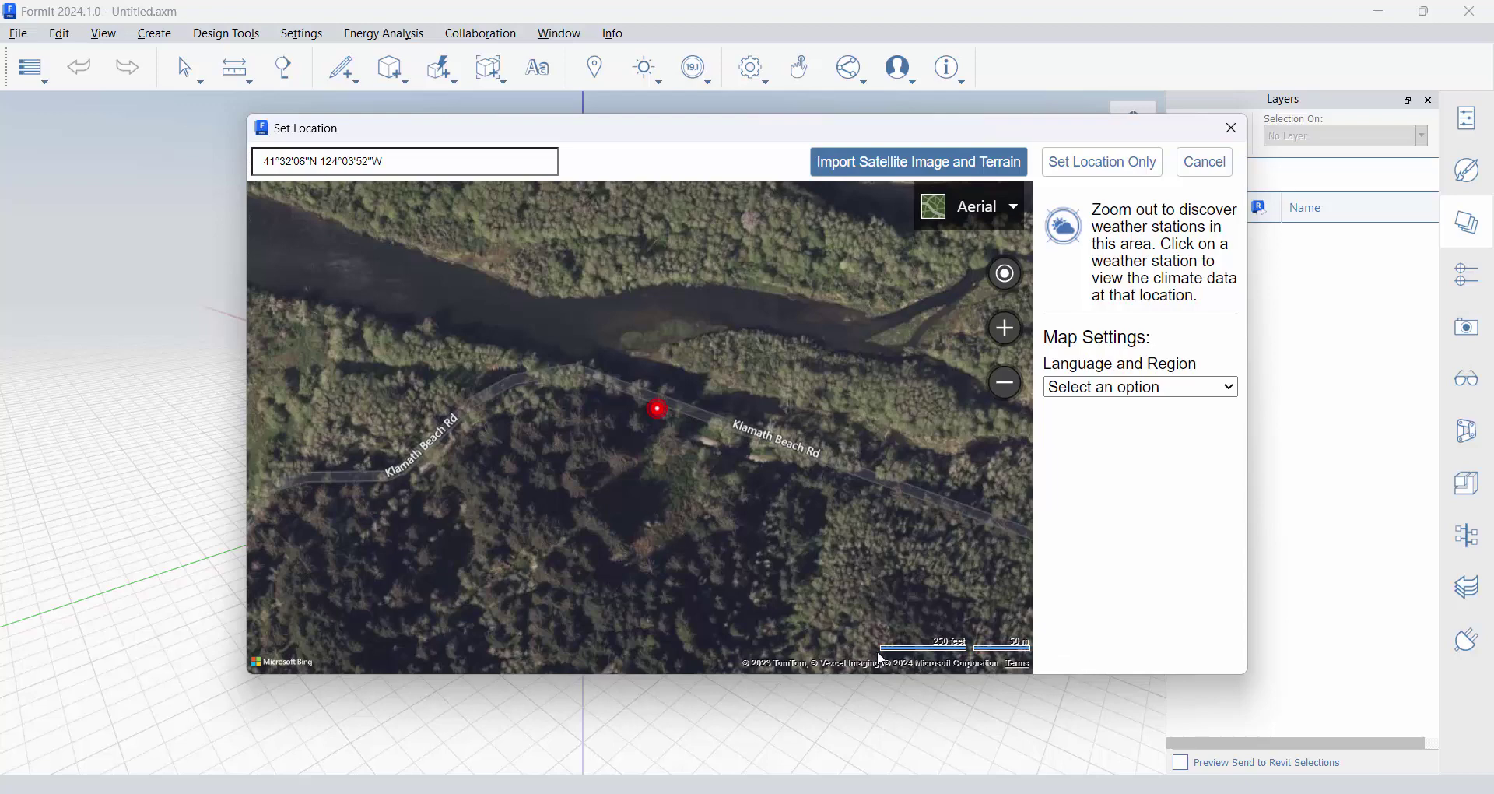
pyautogui.scroll(2, 655, 560)
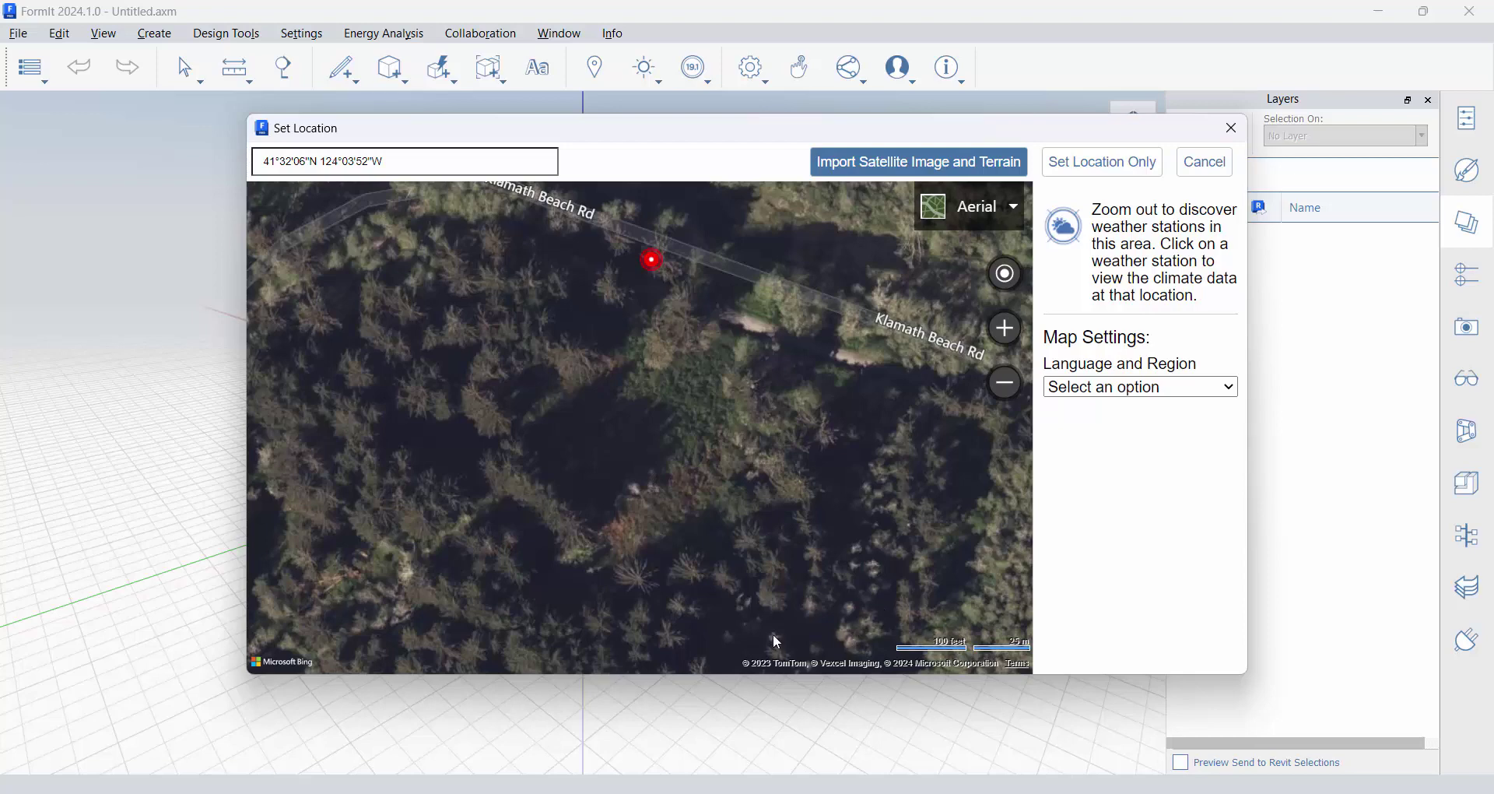
pyautogui.scroll(-2, 609, 467)
pyautogui.moveTo(630, 464); pyautogui.dragTo(649, 504)
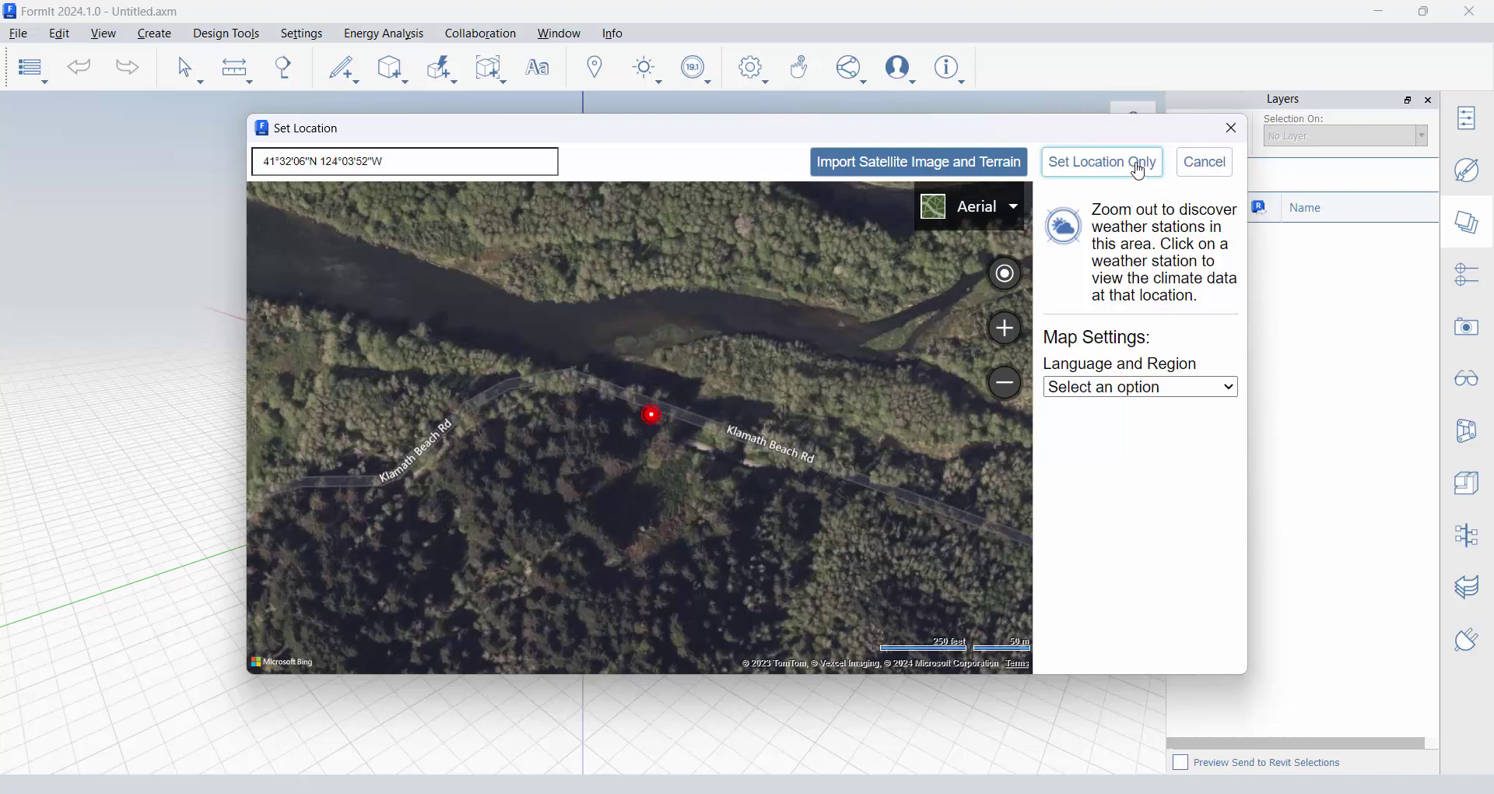
# Import the satellite image and terrain, framed on the forest clearing just south of Klamath Beach Rd with part of the river included.
pyautogui.click(901, 165)
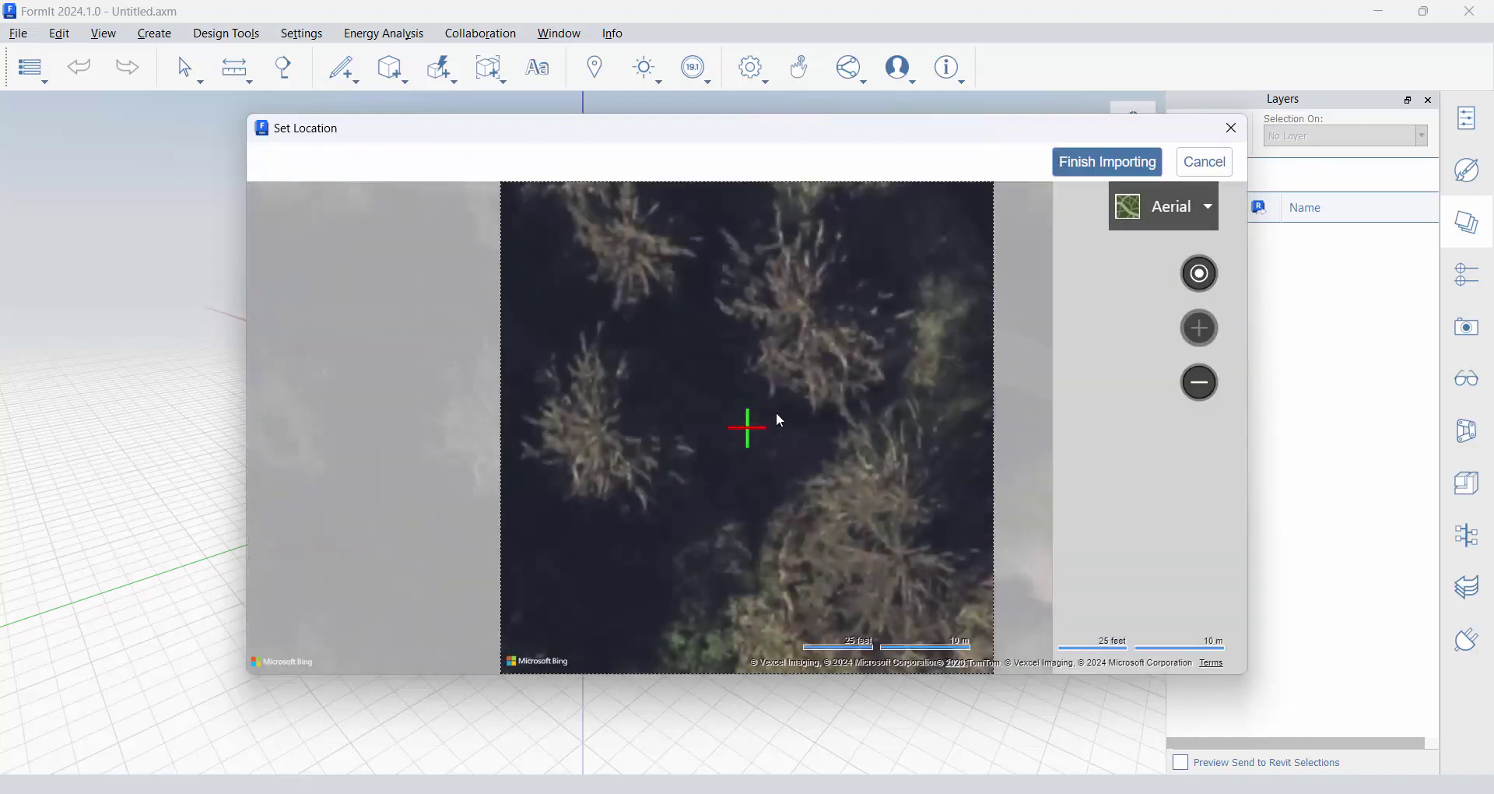
pyautogui.scroll(-5, 777, 420)
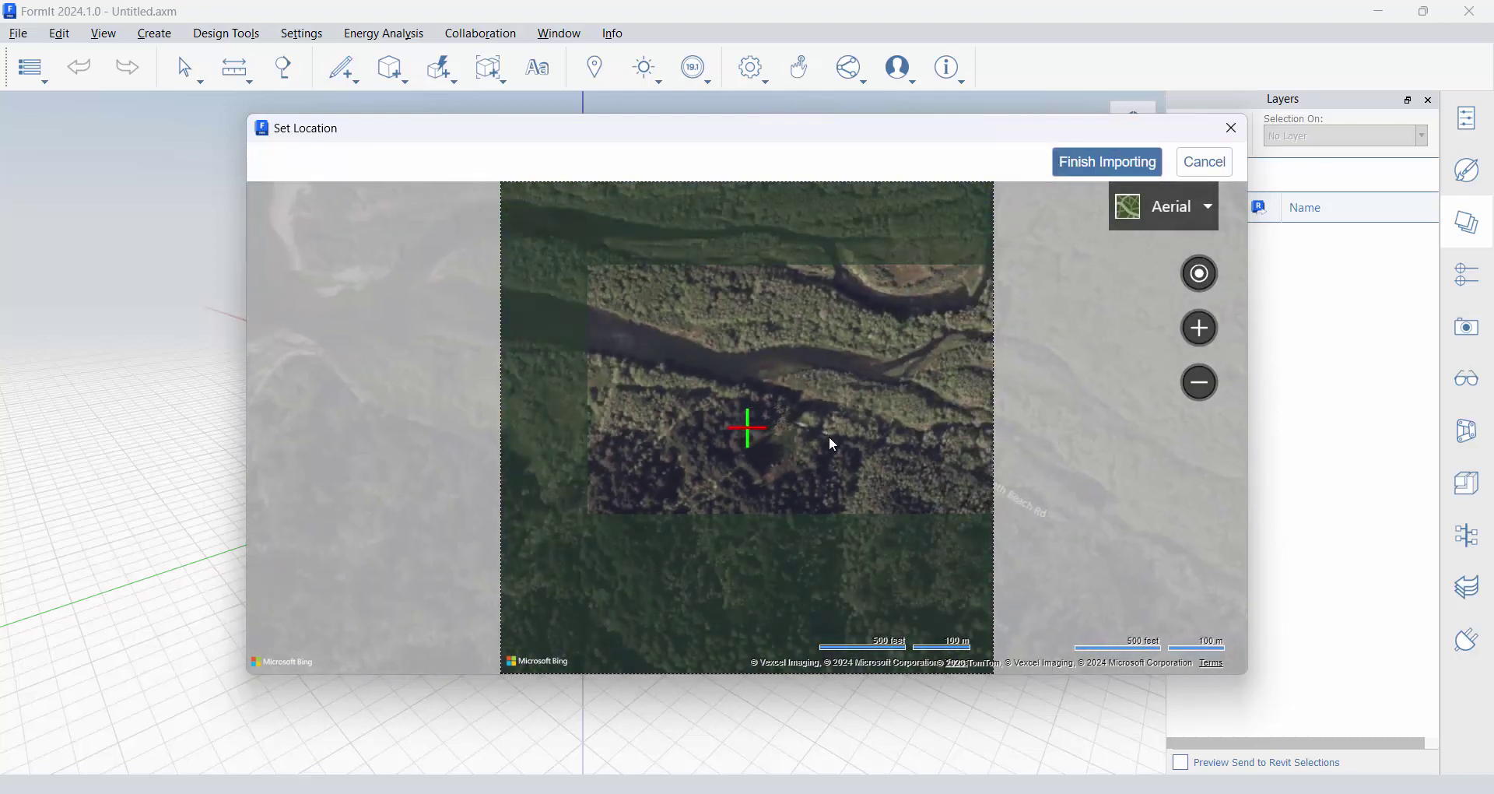
pyautogui.moveTo(808, 464); pyautogui.dragTo(791, 428)
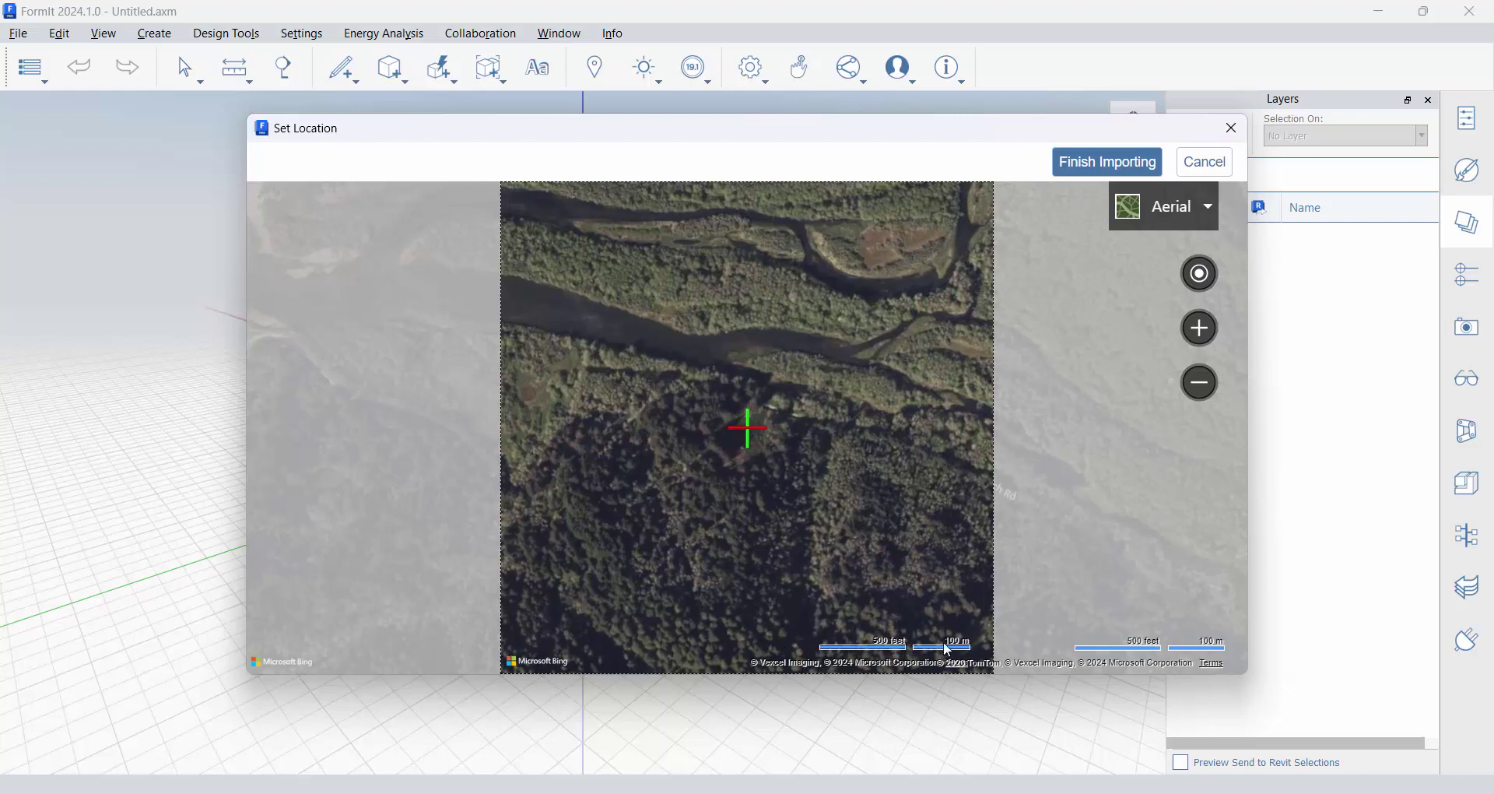
pyautogui.scroll(1, 760, 373)
pyautogui.moveTo(786, 366); pyautogui.dragTo(791, 326)
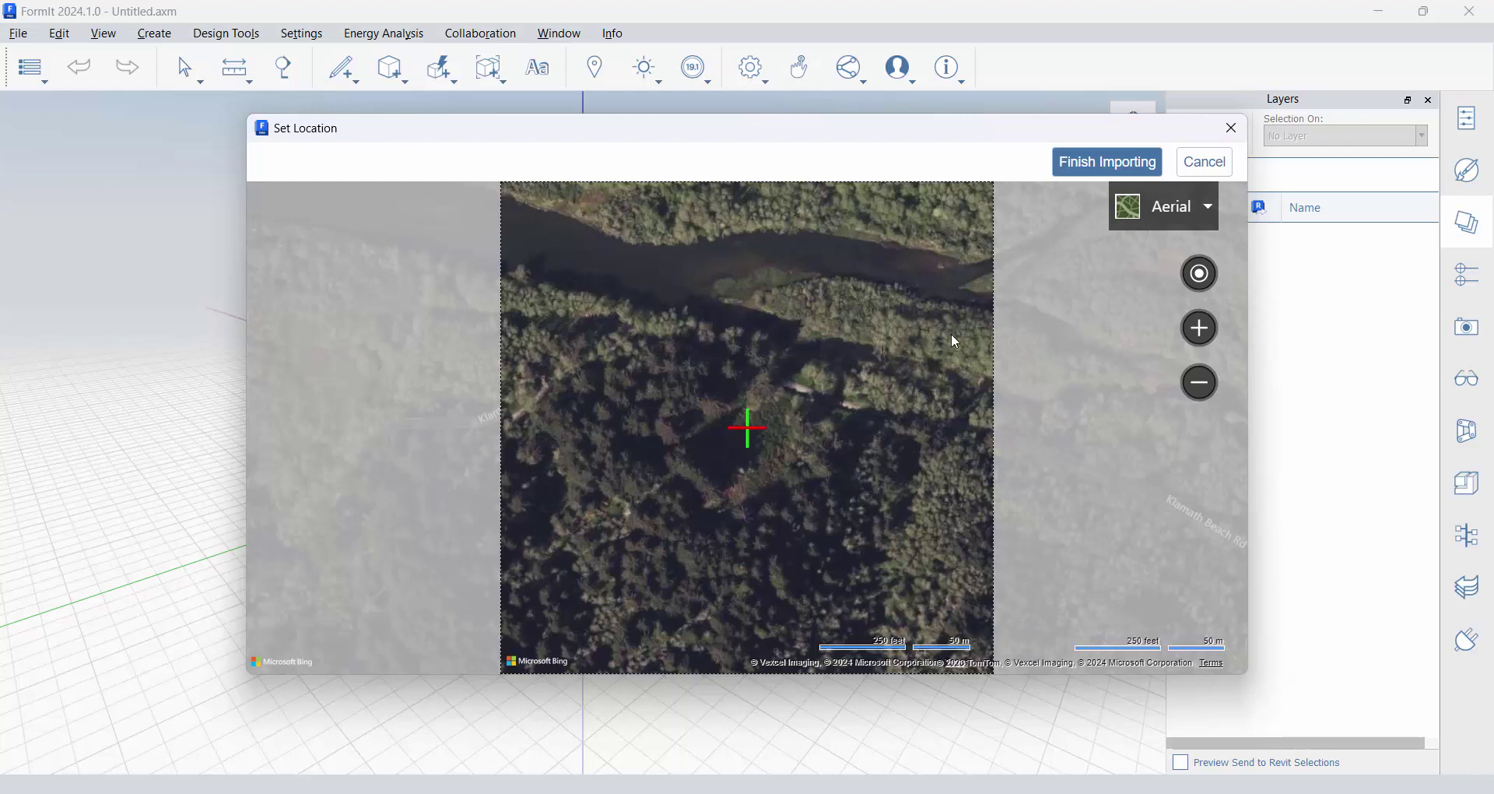
pyautogui.click(1118, 163)
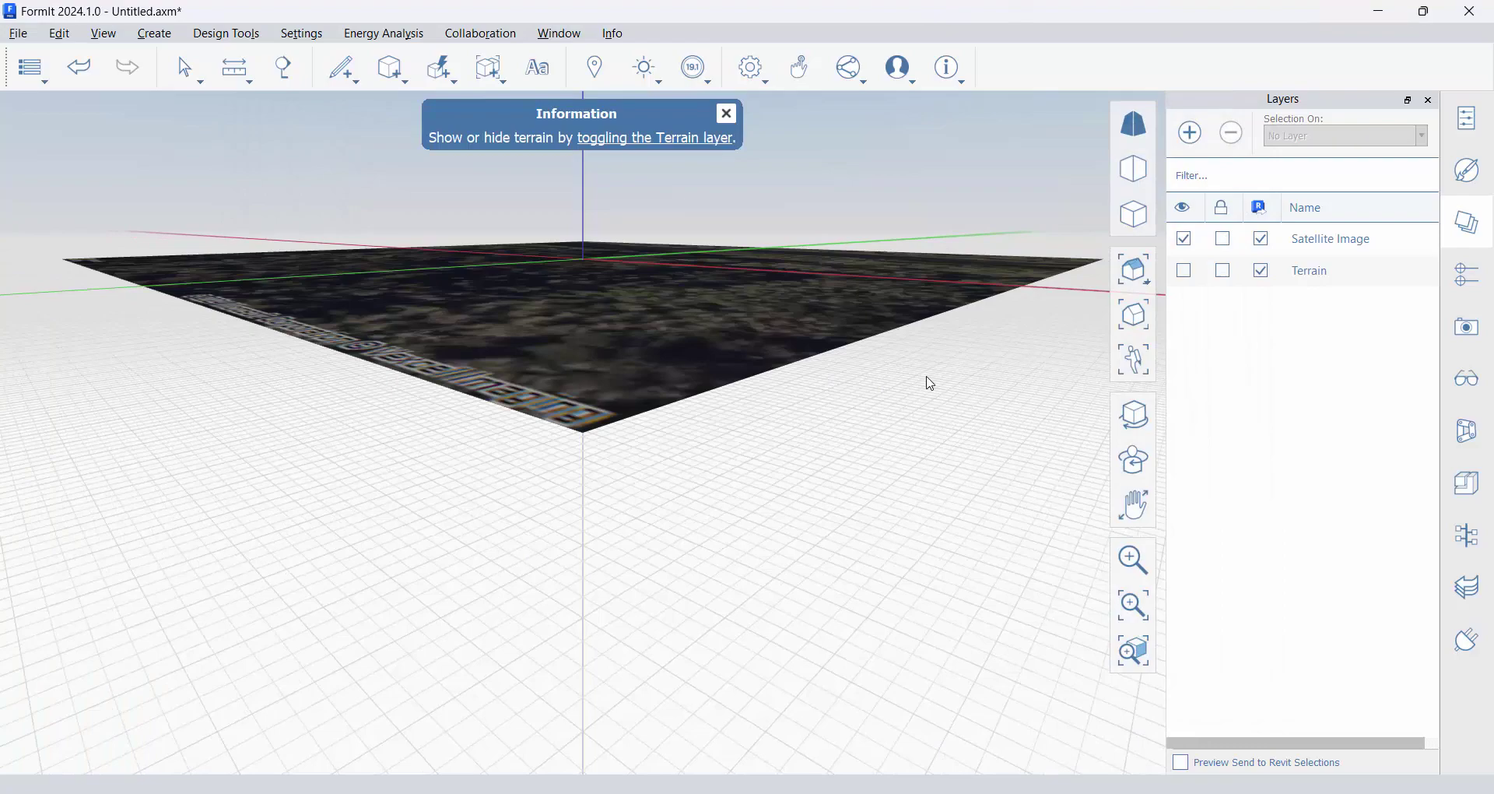
# Inspect the imported satellite image in the 3D scene from above and from several angles.
pyautogui.scroll(5, 417, 390)
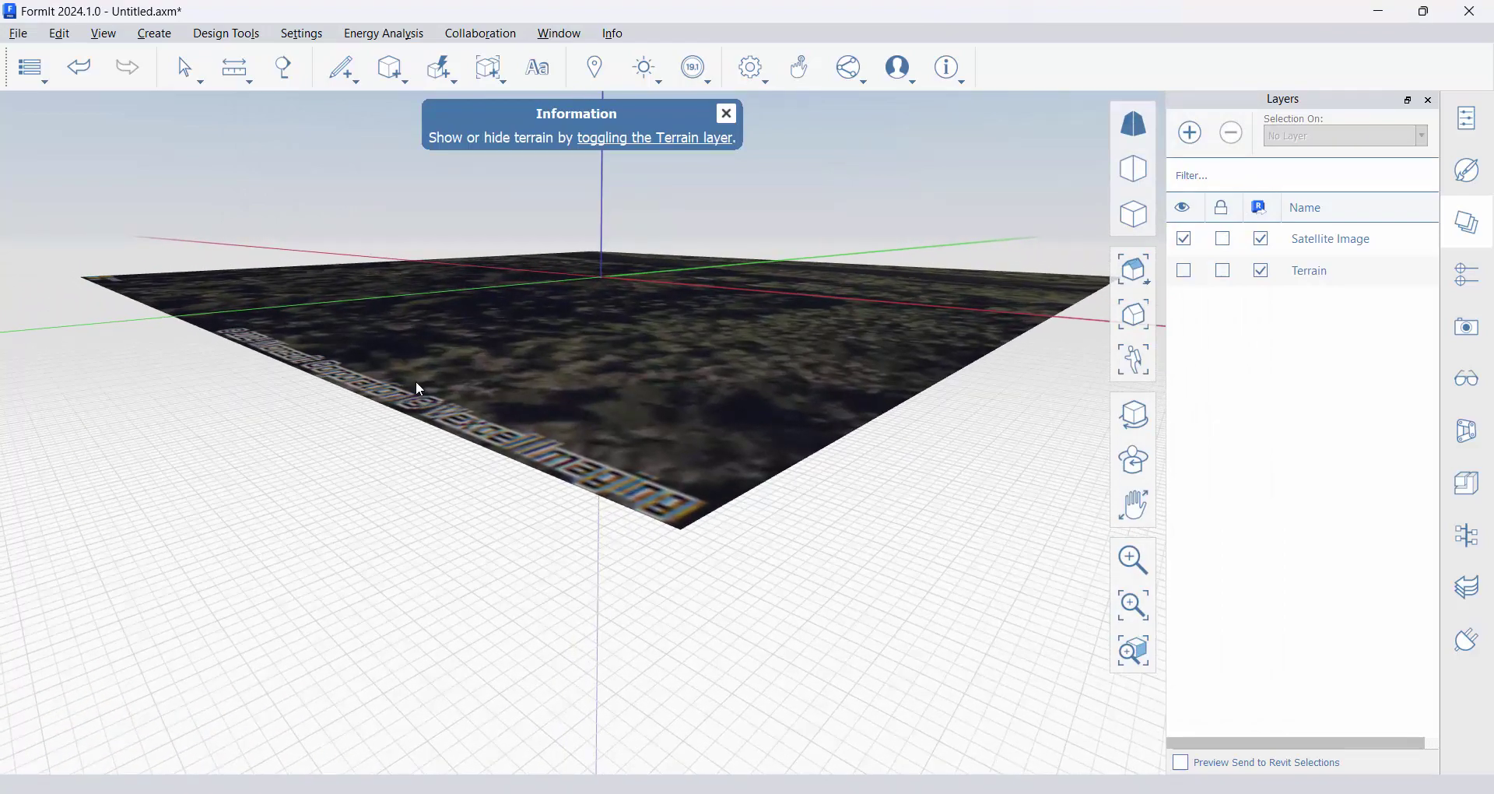
pyautogui.scroll(-3, 498, 366)
pyautogui.scroll(2, 507, 346)
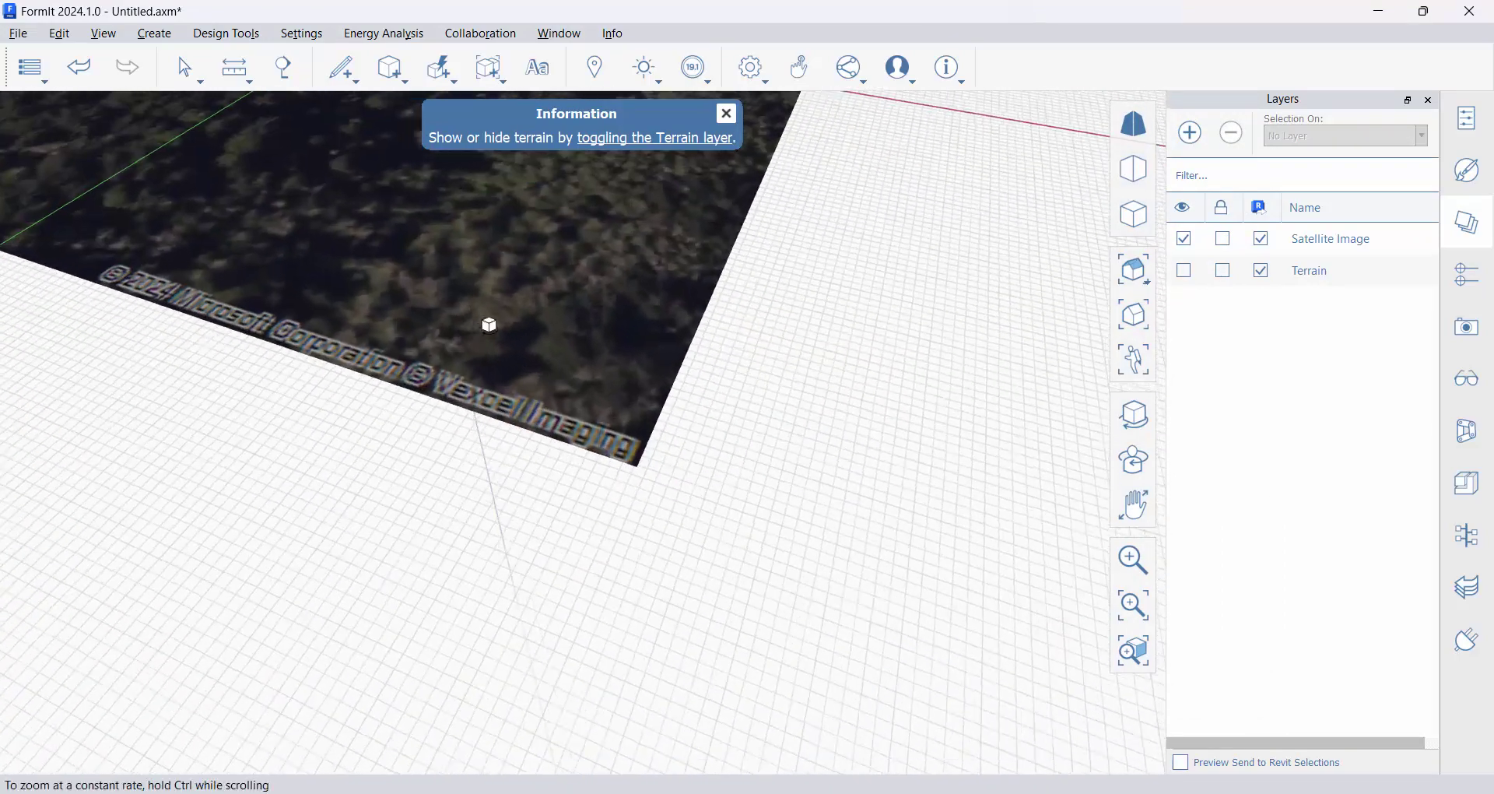
pyautogui.moveTo(487, 324); pyautogui.dragTo(436, 292, button='right')
pyautogui.scroll(-2, 464, 279)
pyautogui.moveTo(465, 280); pyautogui.dragTo(602, 550, button='middle')
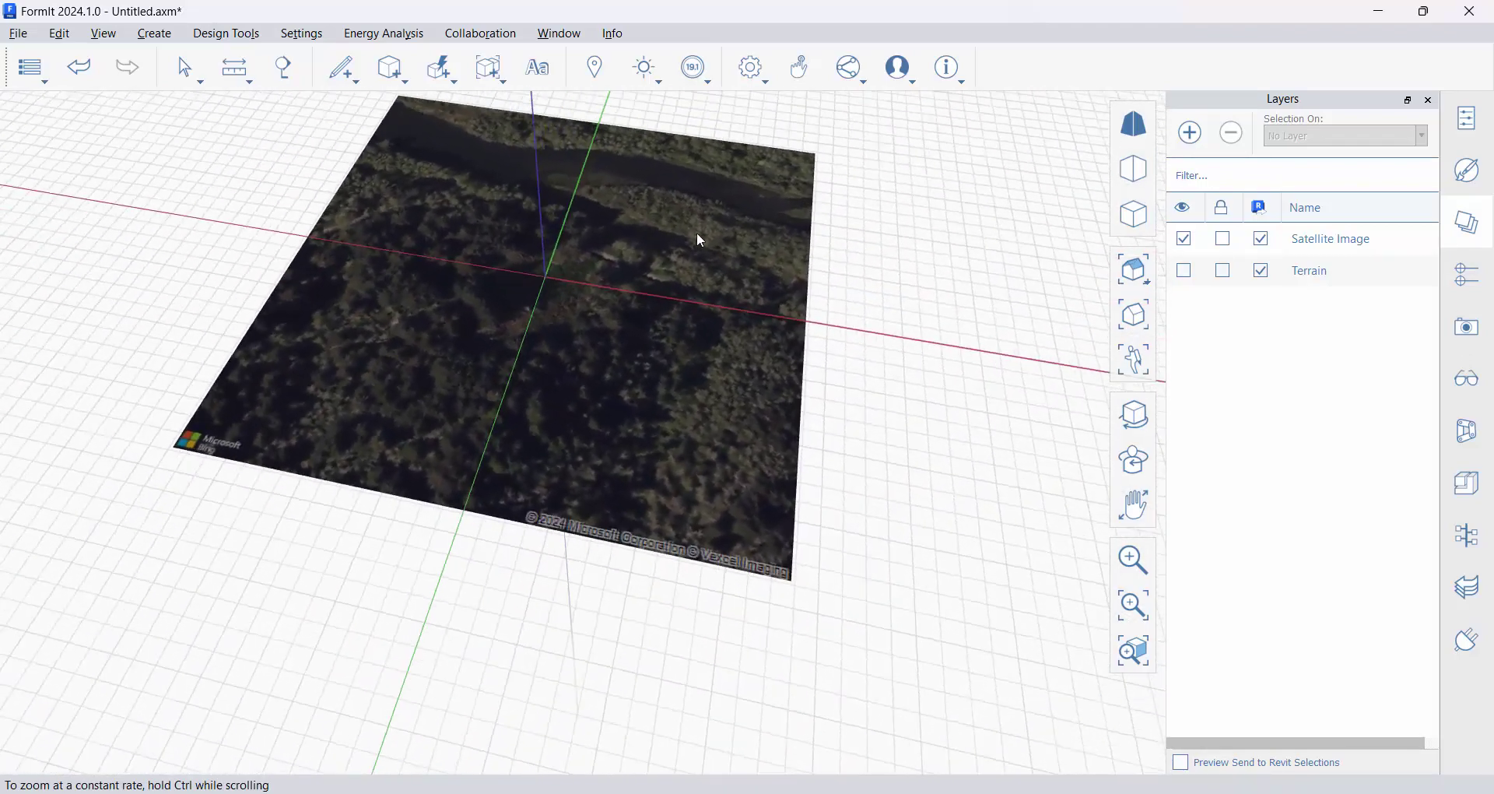
pyautogui.moveTo(562, 265); pyautogui.dragTo(648, 316, button='middle')
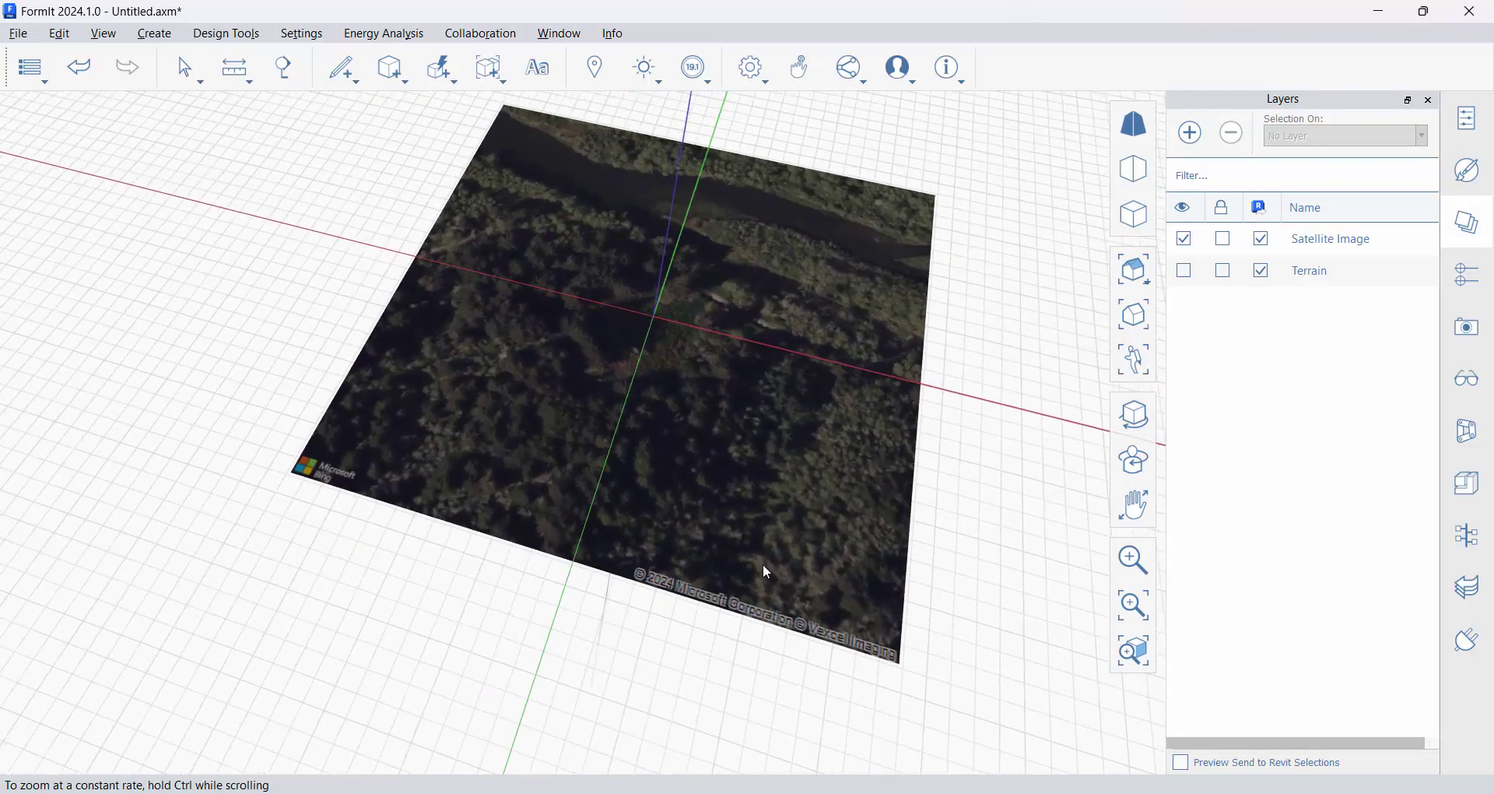
pyautogui.moveTo(973, 531); pyautogui.dragTo(916, 560, button='middle')
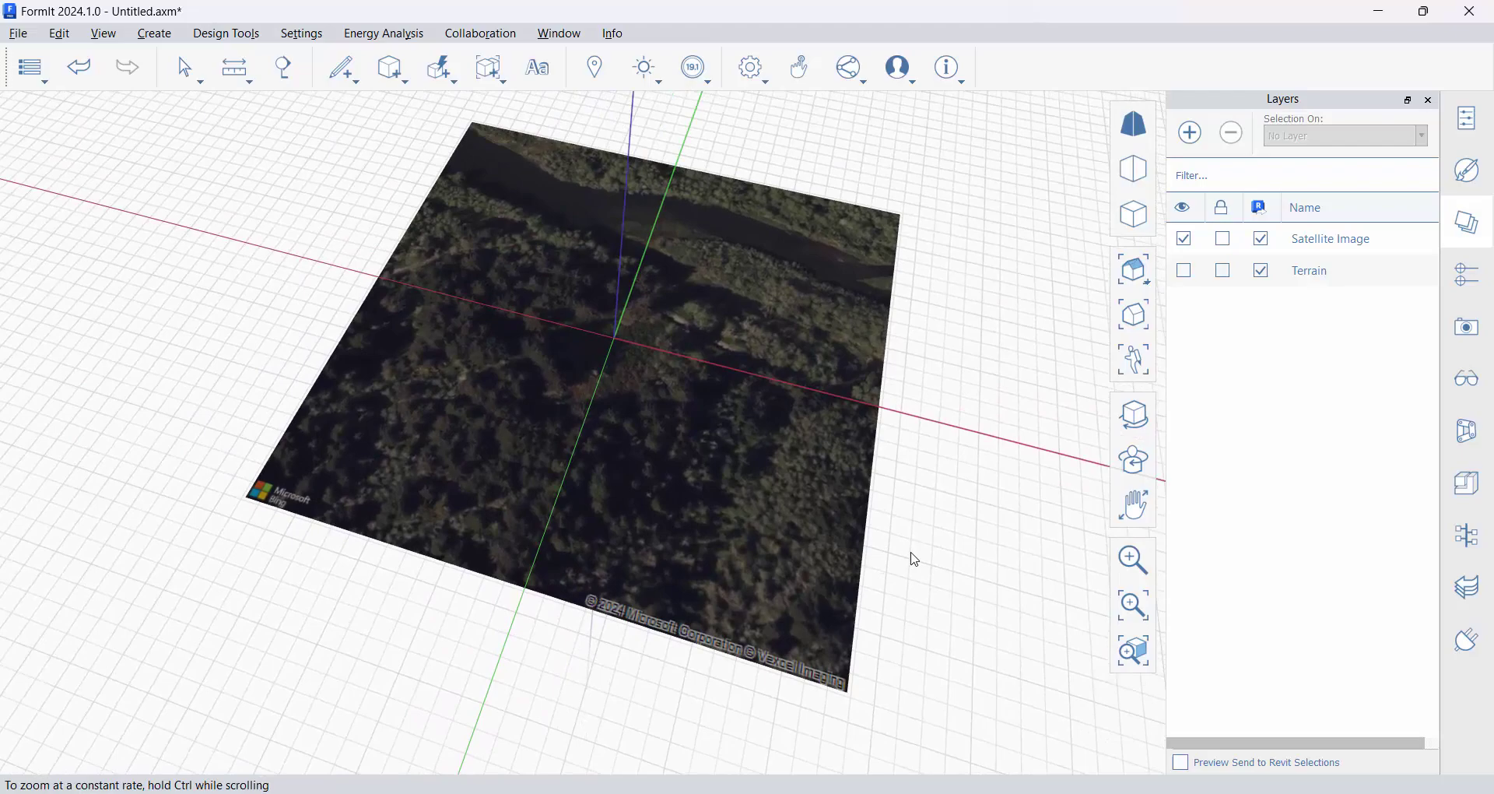
pyautogui.scroll(-3, 684, 418)
pyautogui.scroll(5, 674, 410)
pyautogui.scroll(-4, 667, 376)
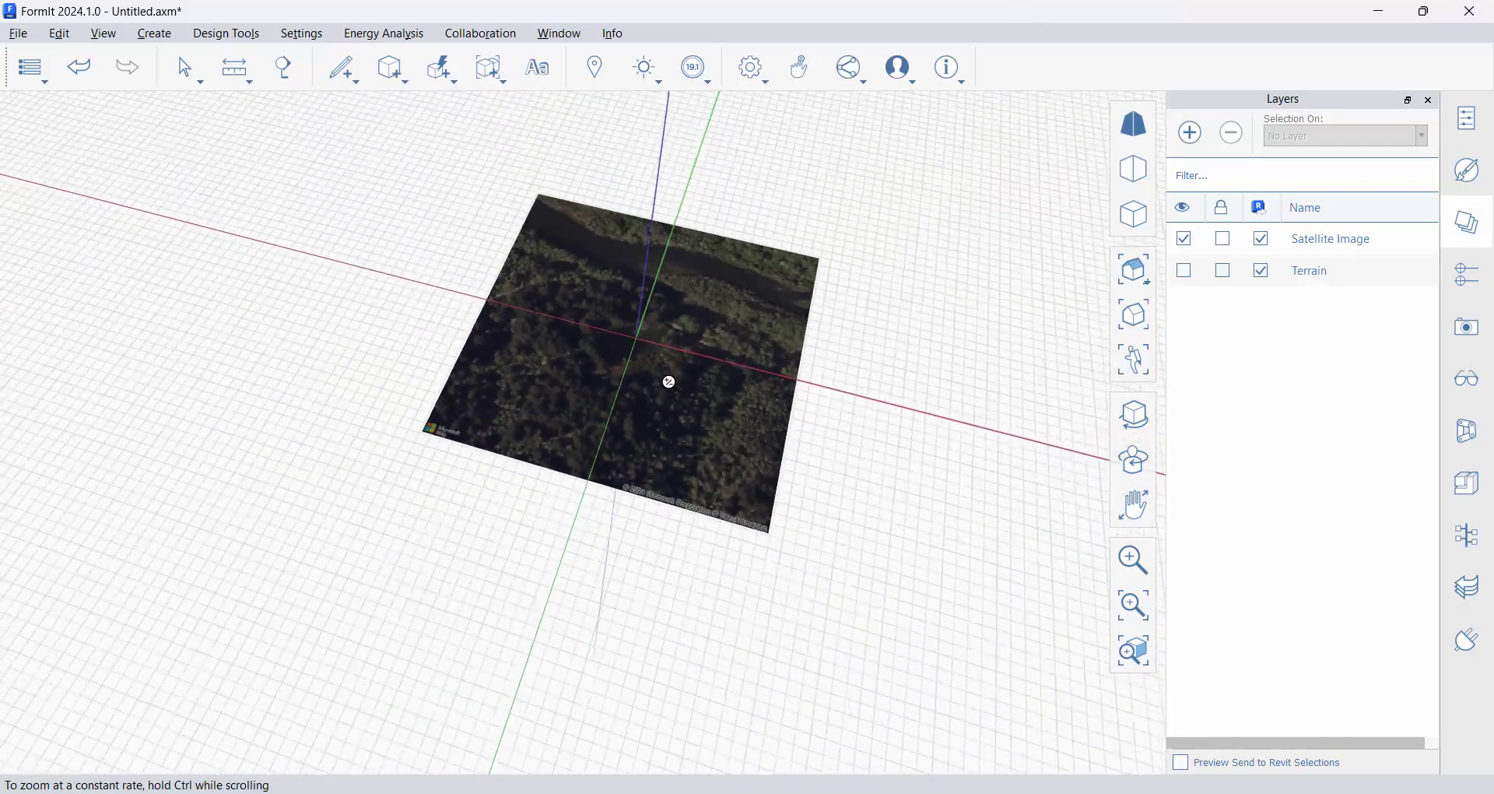
pyautogui.scroll(4, 666, 380)
pyautogui.scroll(-3, 697, 362)
pyautogui.scroll(2, 667, 366)
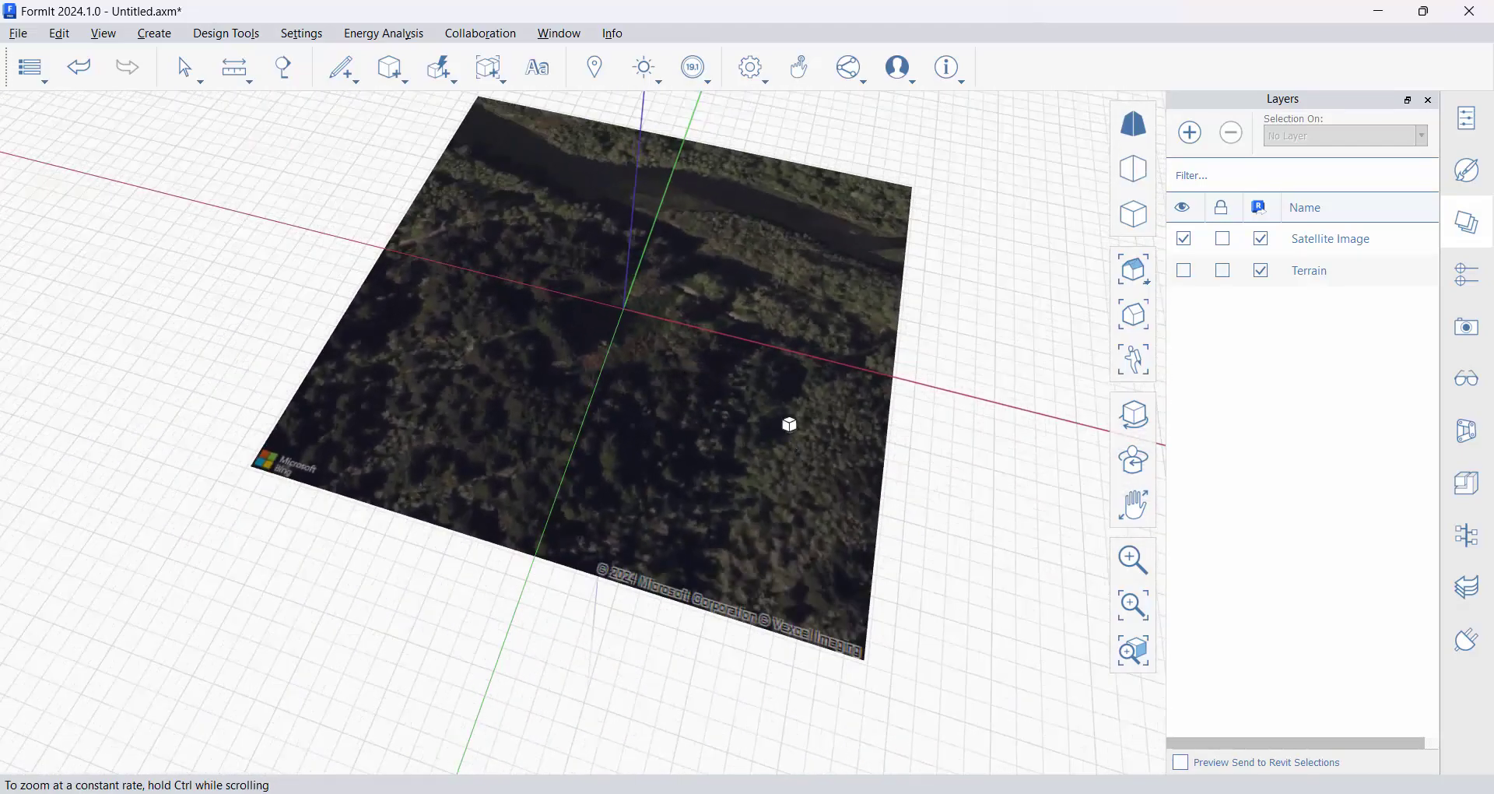
pyautogui.moveTo(789, 424); pyautogui.dragTo(721, 412, button='middle')
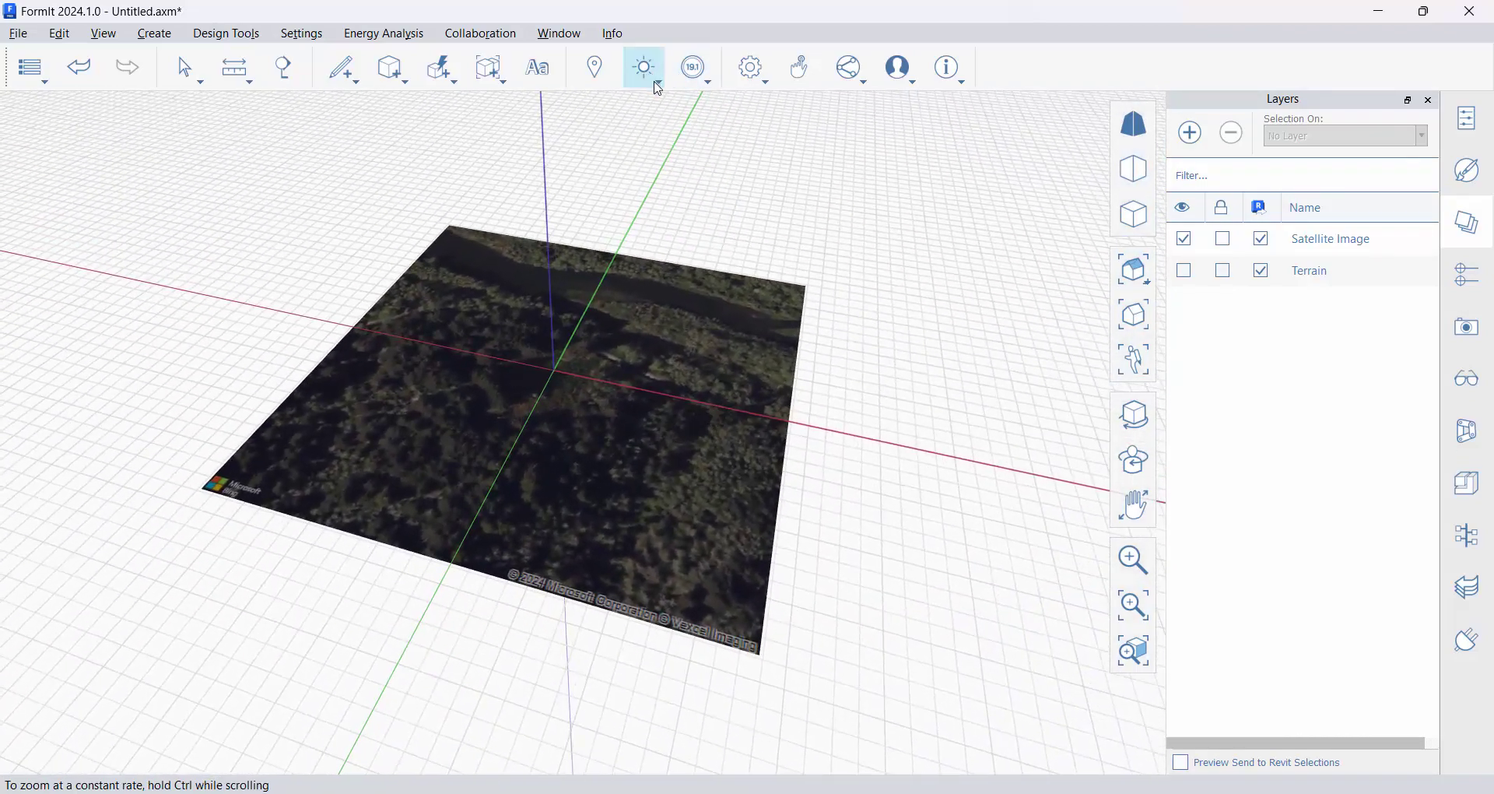
# Draw a small rectangle about 40 ft wide on the ground just east of the satellite image.
pyautogui.moveTo(347, 71)
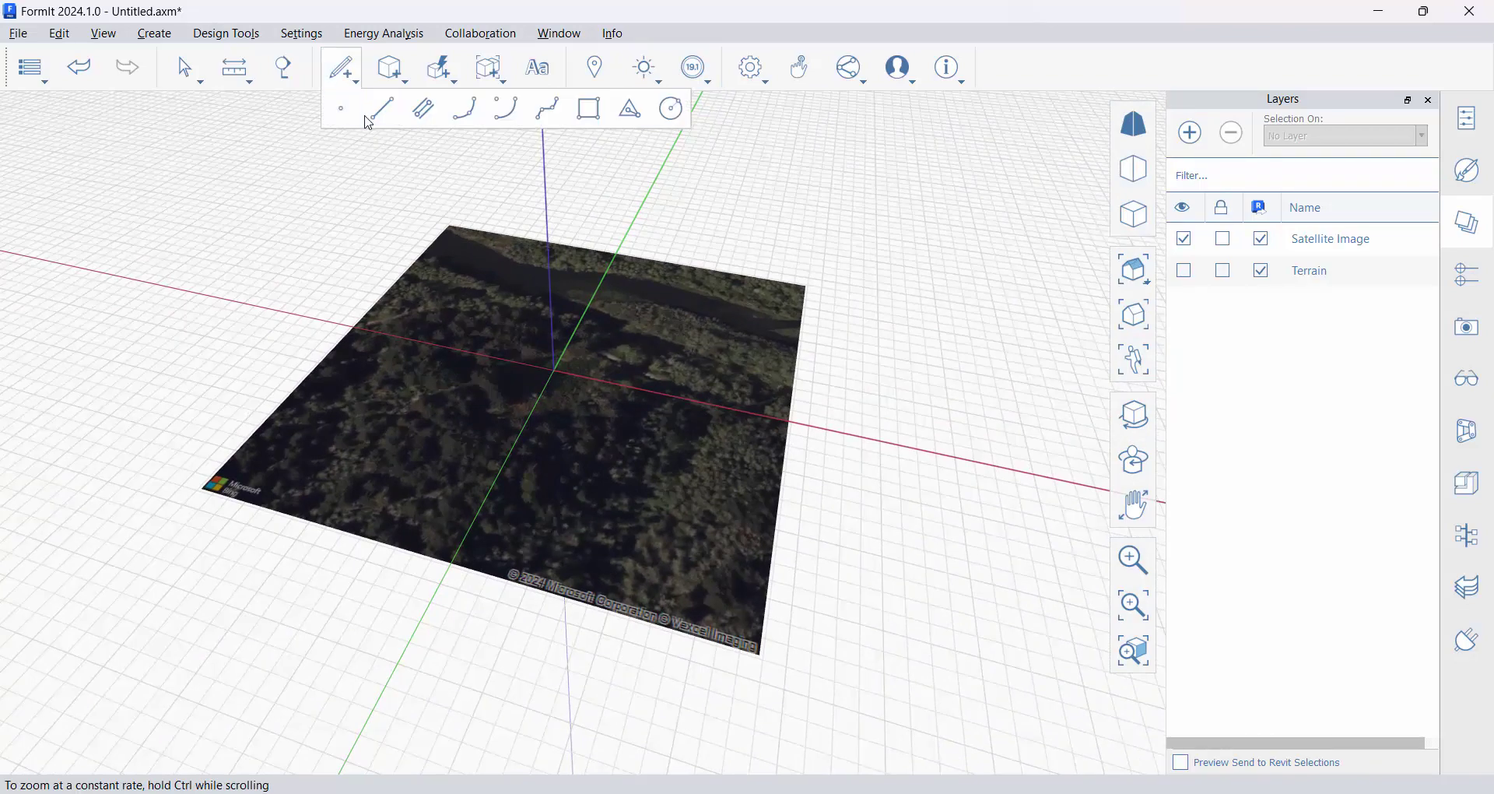
pyautogui.click(589, 108)
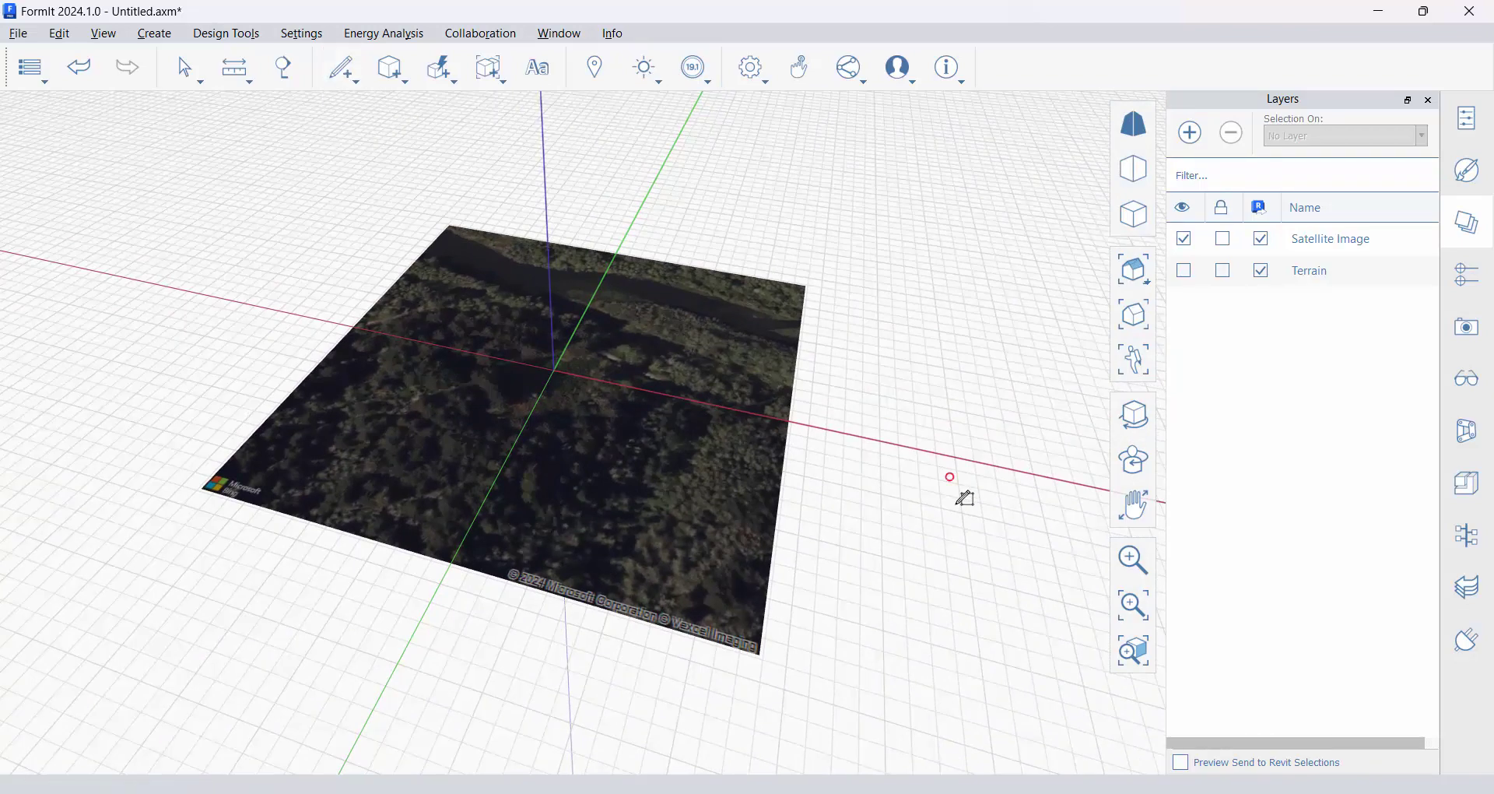
pyautogui.click(842, 479)
pyautogui.scroll(3, 875, 484)
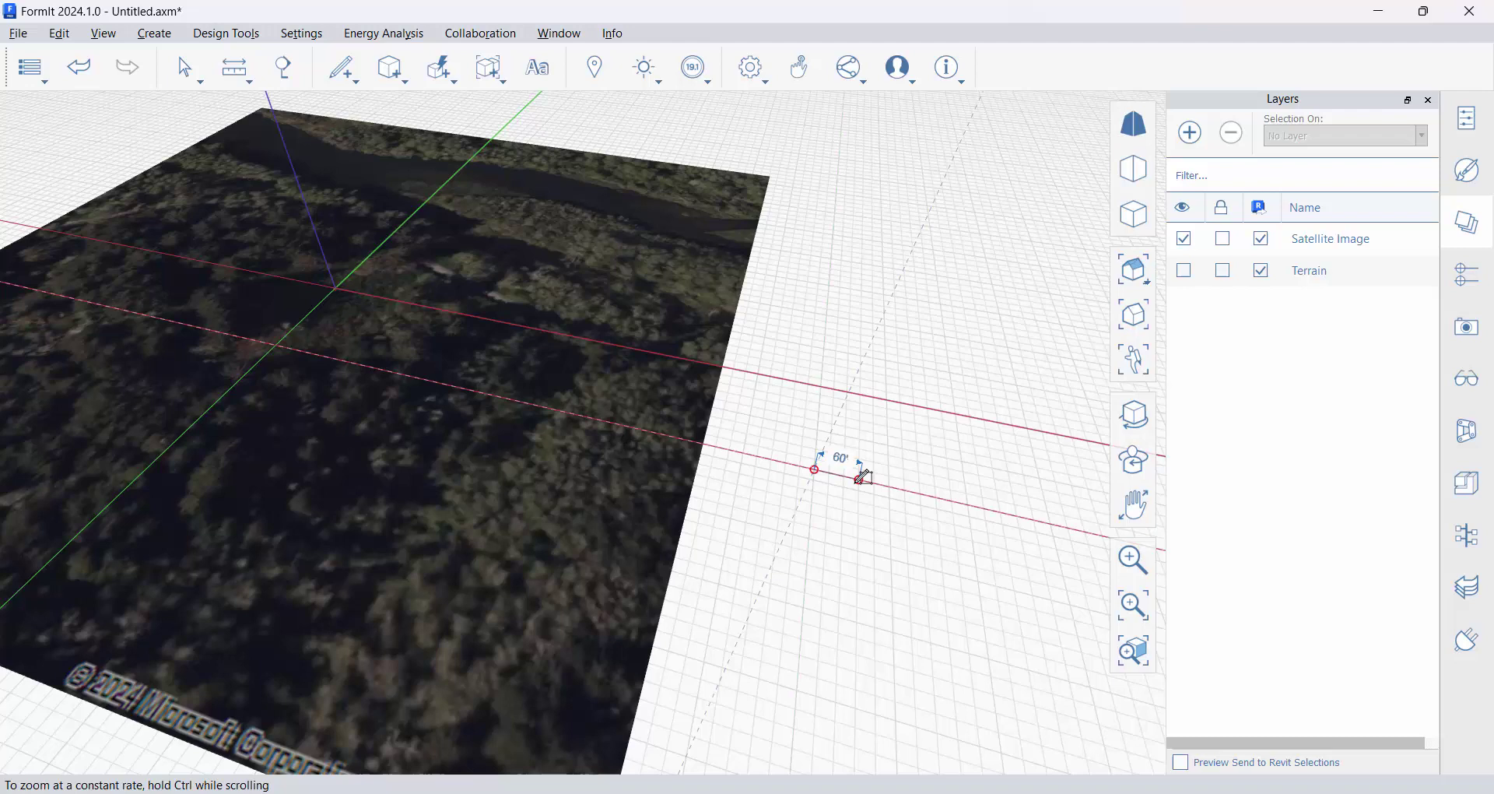
pyautogui.press('Escape')
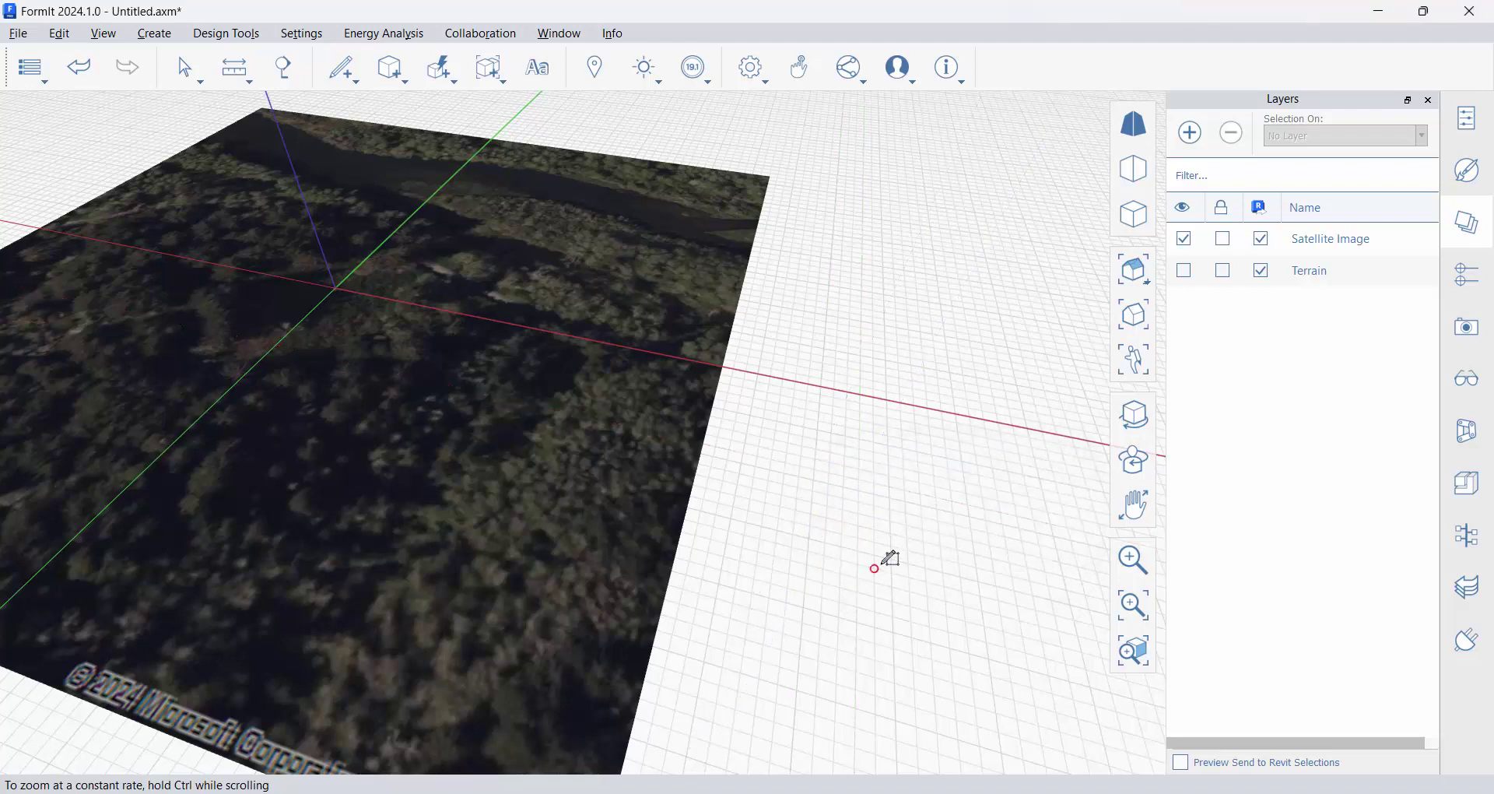
pyautogui.click(844, 487)
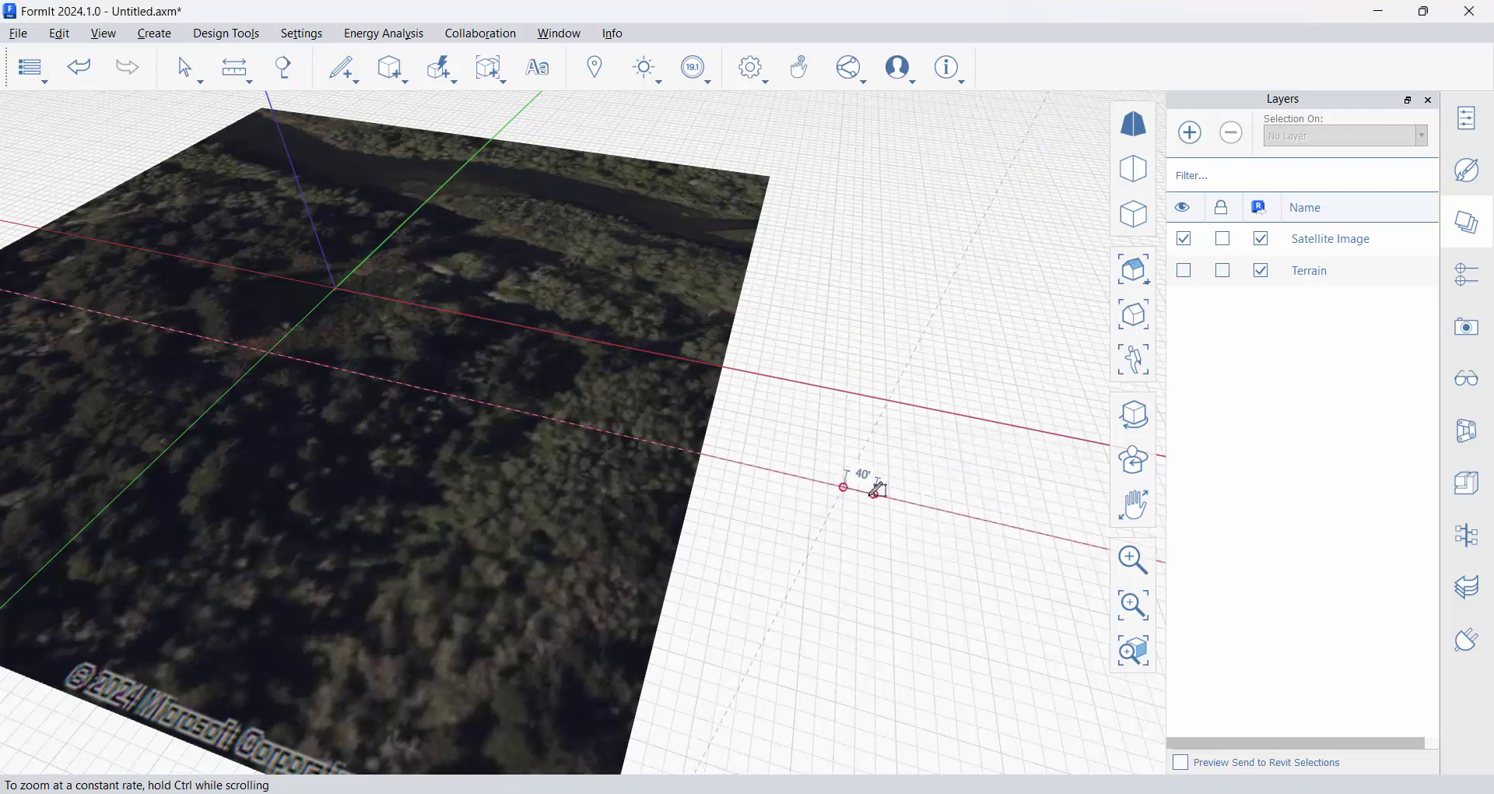
pyautogui.click(875, 517)
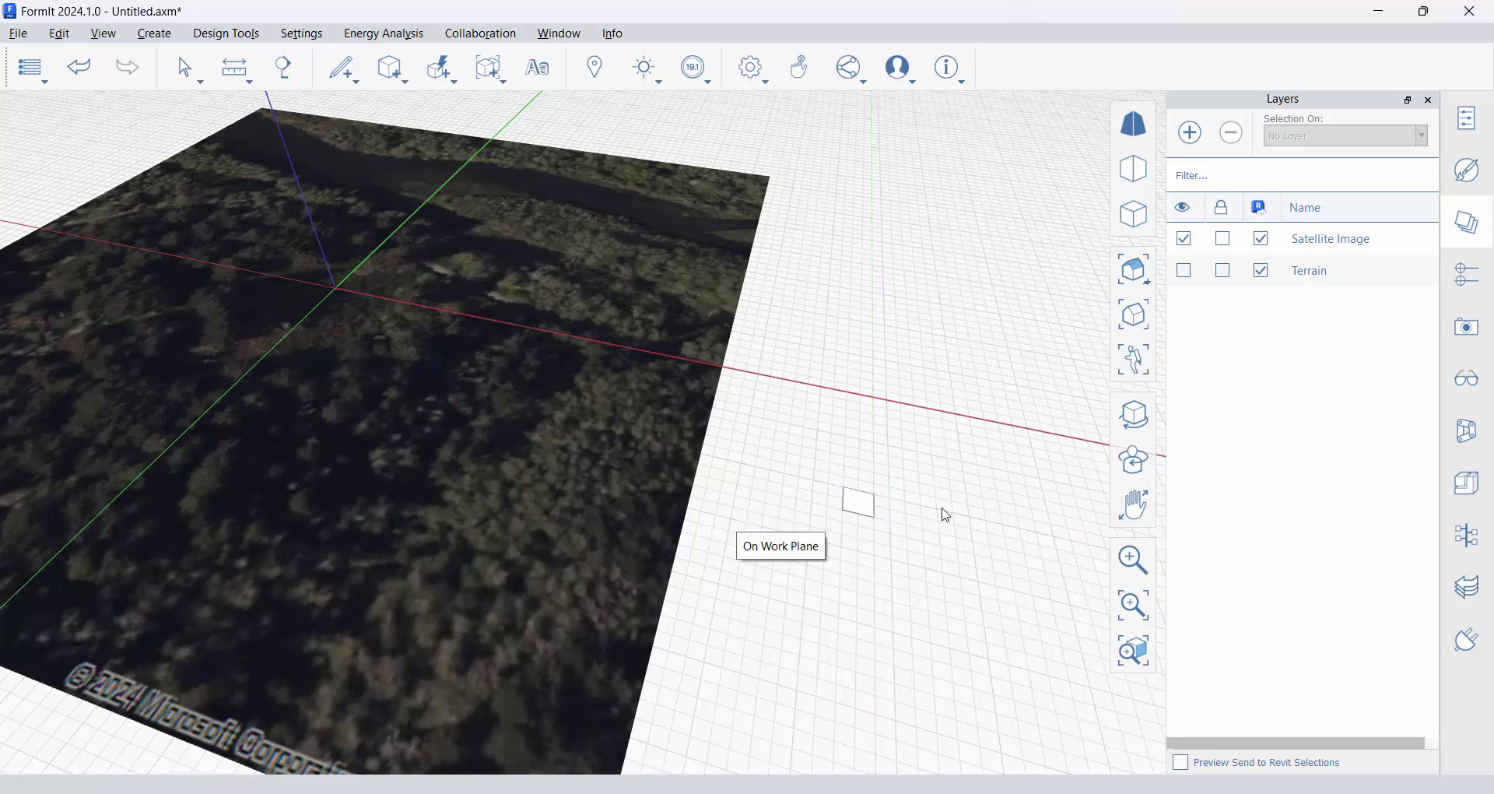
# Extrude the small rectangle upward into a tall, narrow tower.
pyautogui.scroll(4, 884, 517)
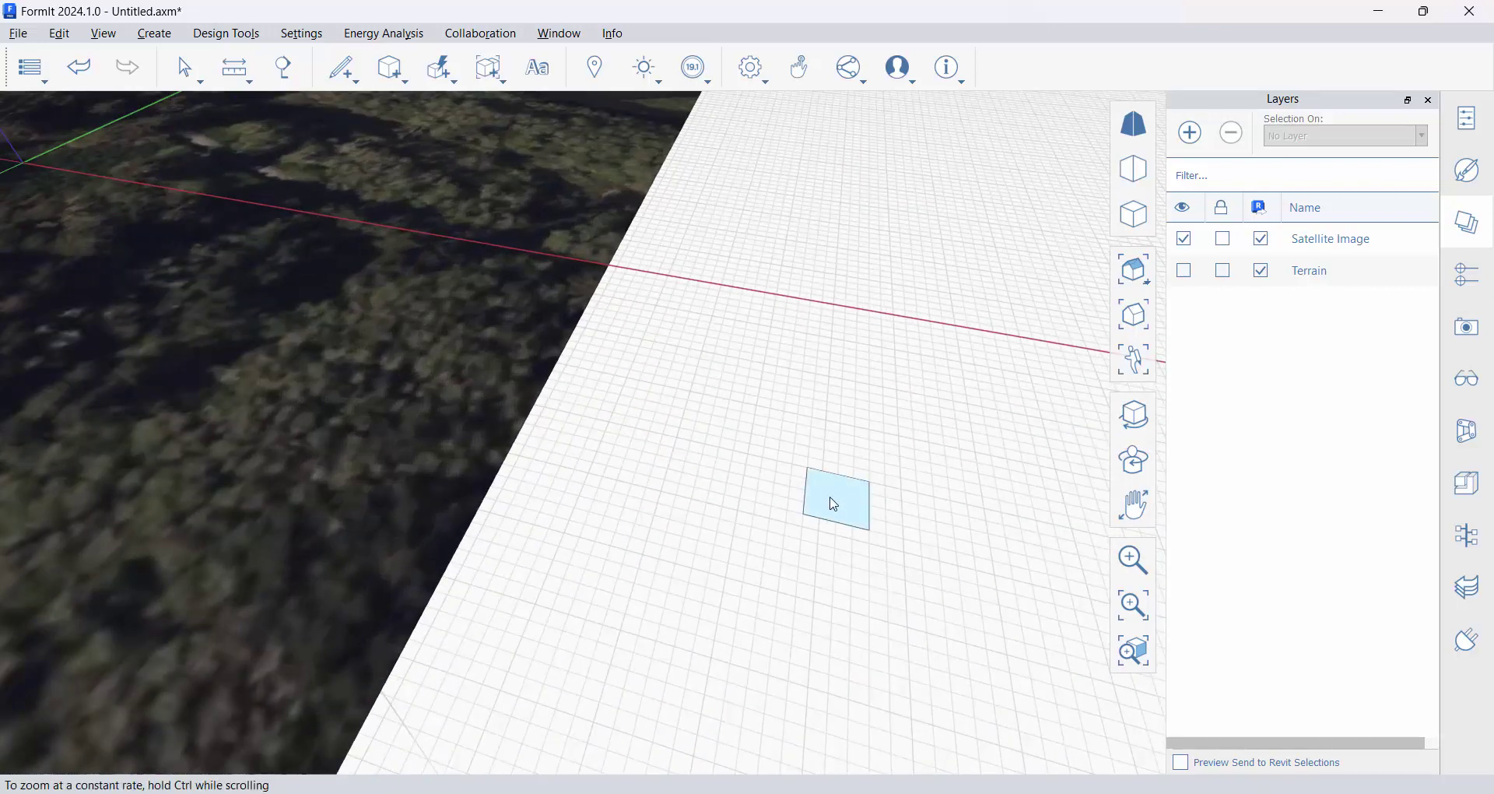
pyautogui.moveTo(839, 501); pyautogui.dragTo(969, 146)
pyautogui.scroll(-5, 700, 366)
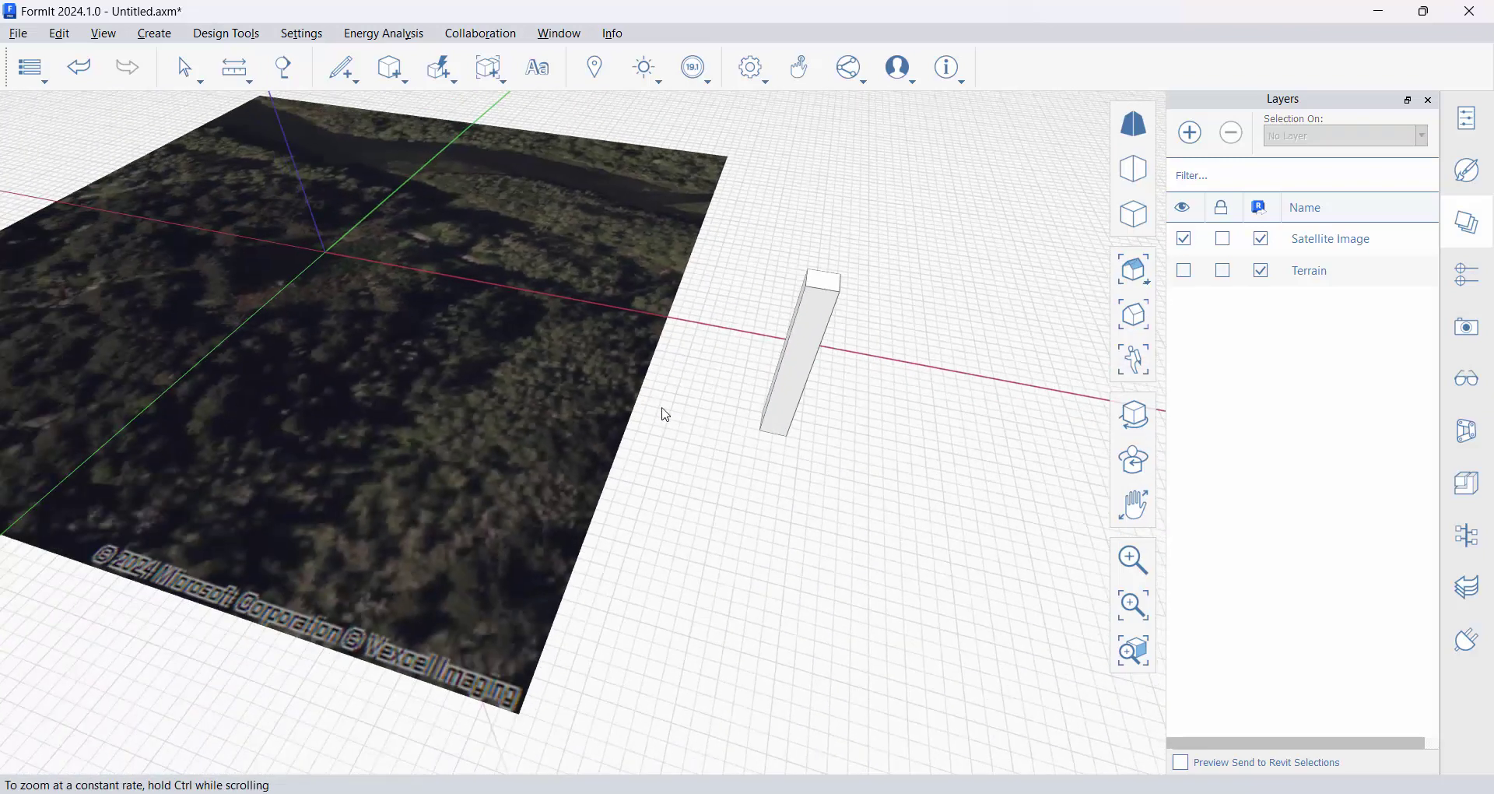
# Measure the satellite image's west edge from the Microsoft logo corner to the corner by the river.
pyautogui.moveTo(662, 408); pyautogui.dragTo(631, 381, button='right')
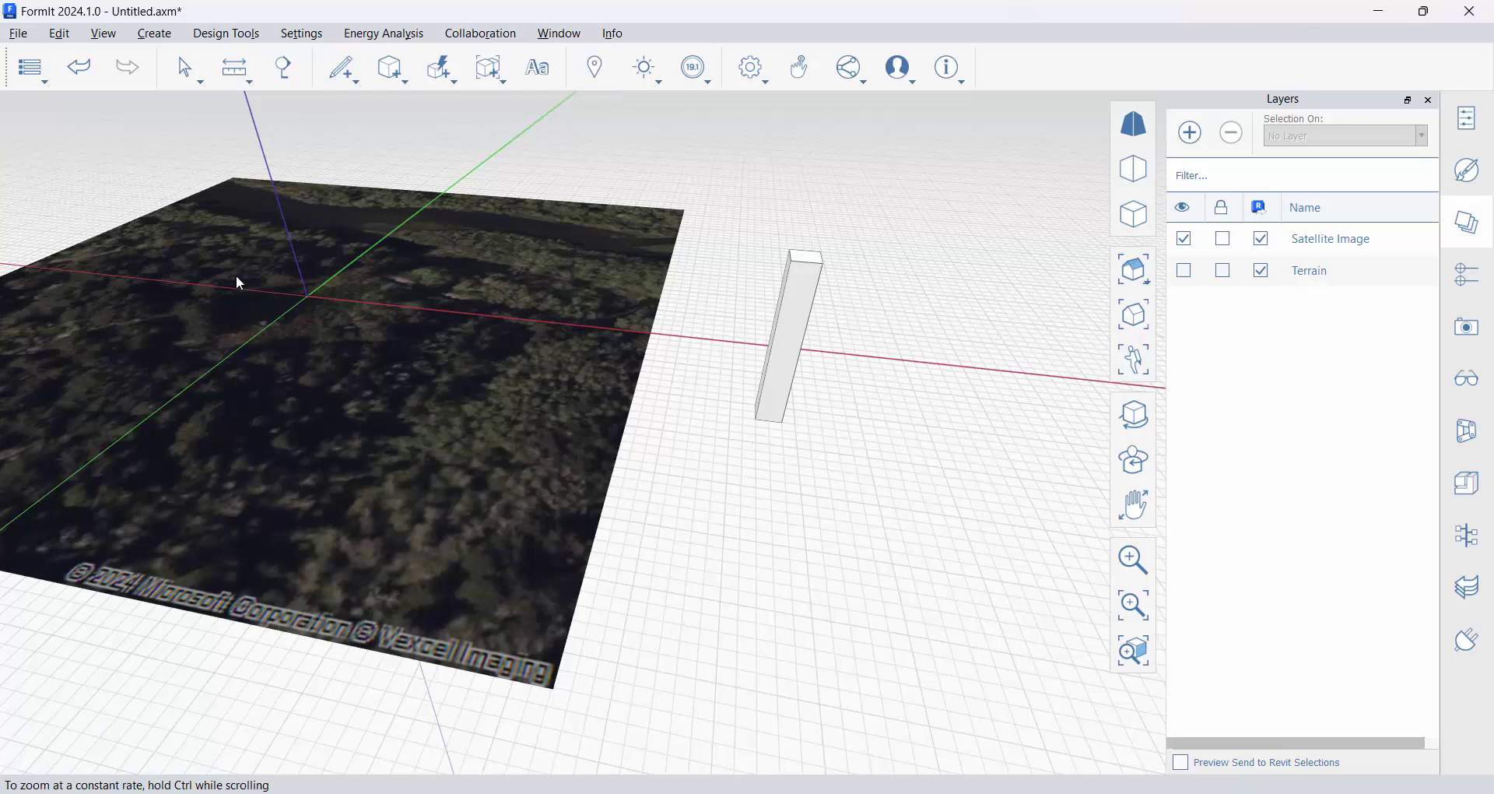
pyautogui.moveTo(239, 283); pyautogui.dragTo(535, 309, button='middle')
pyautogui.click(241, 77)
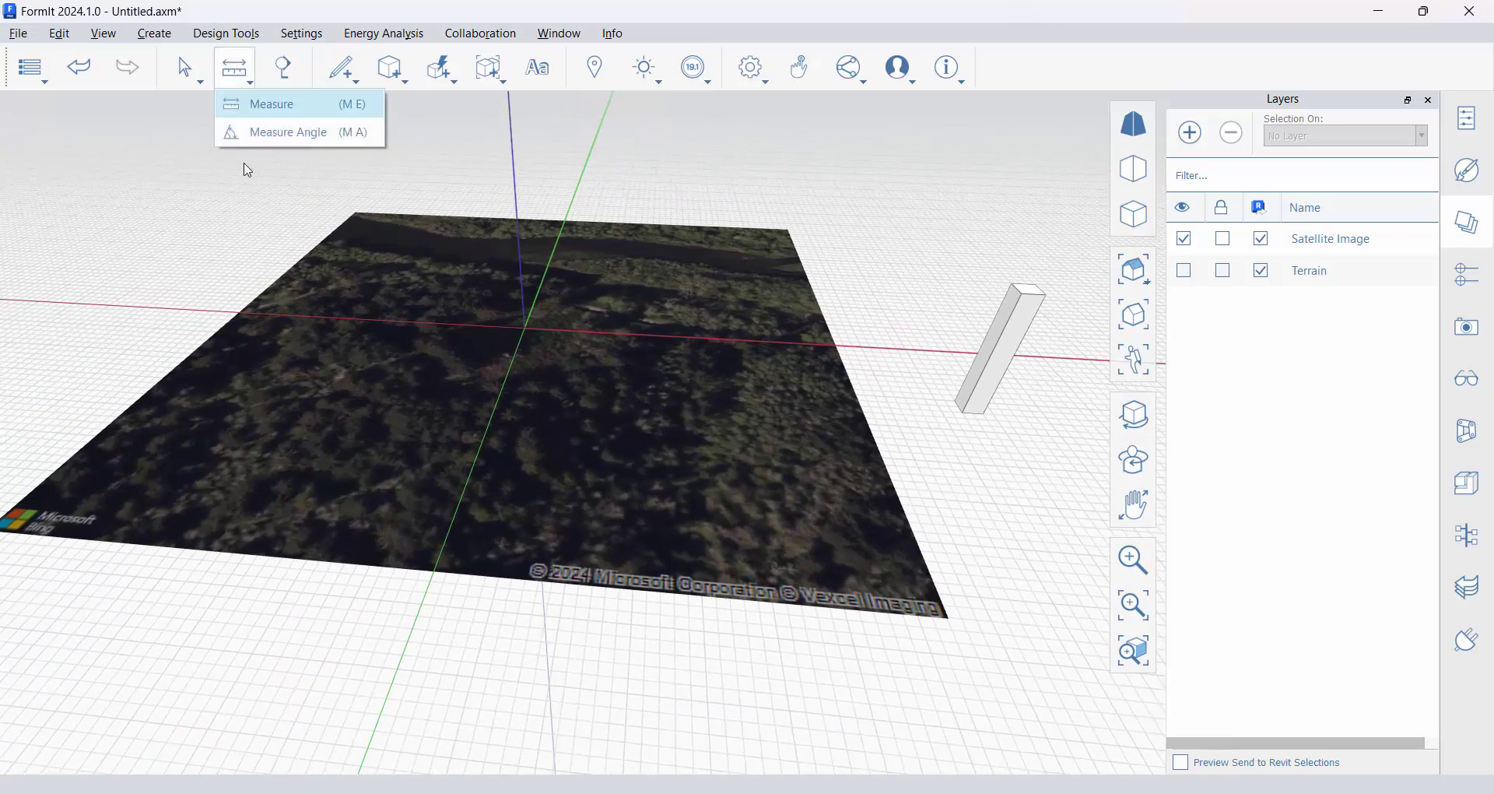
pyautogui.scroll(-2, 144, 531)
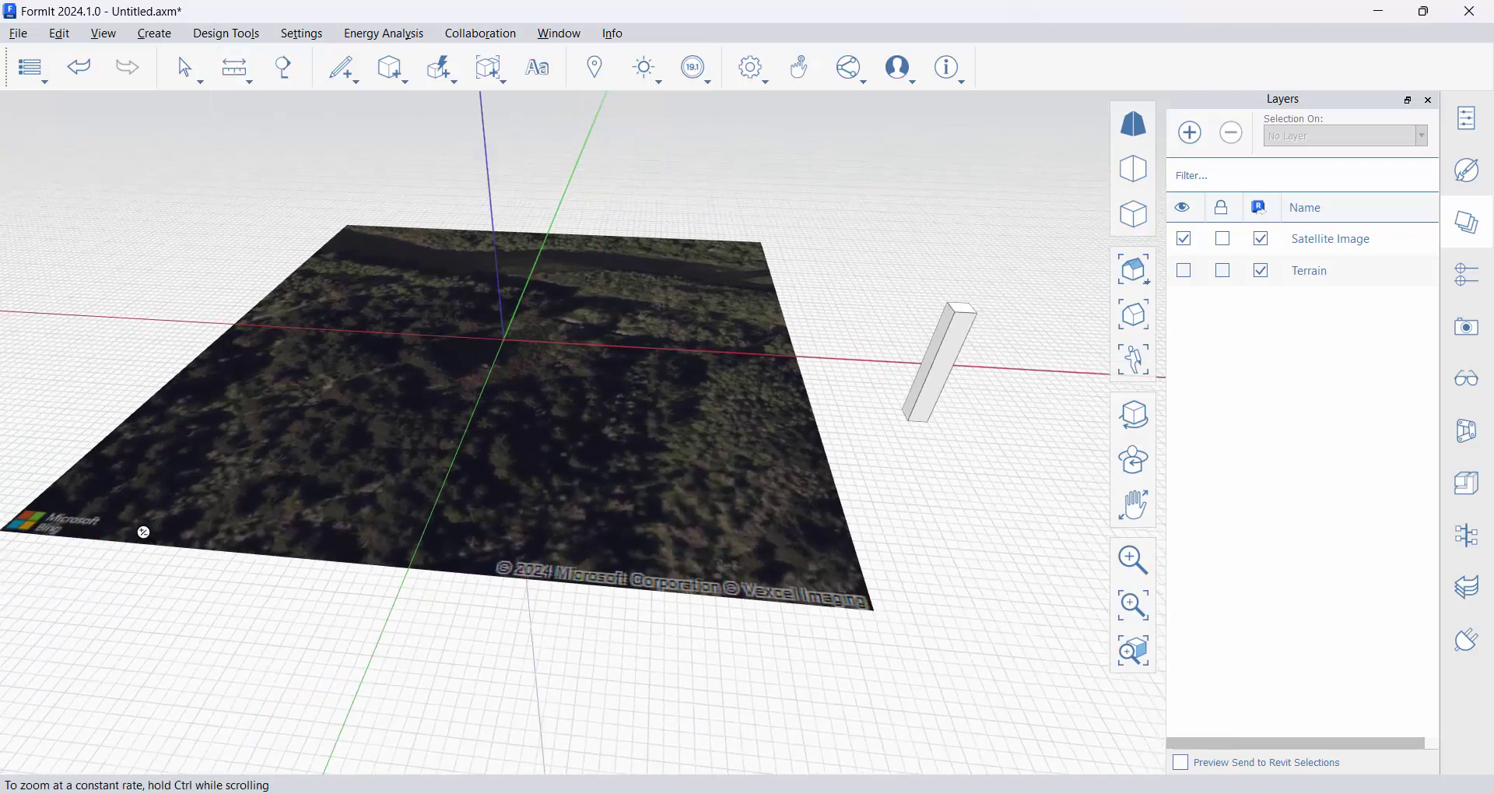
pyautogui.scroll(-1, 143, 532)
pyautogui.click(13, 530)
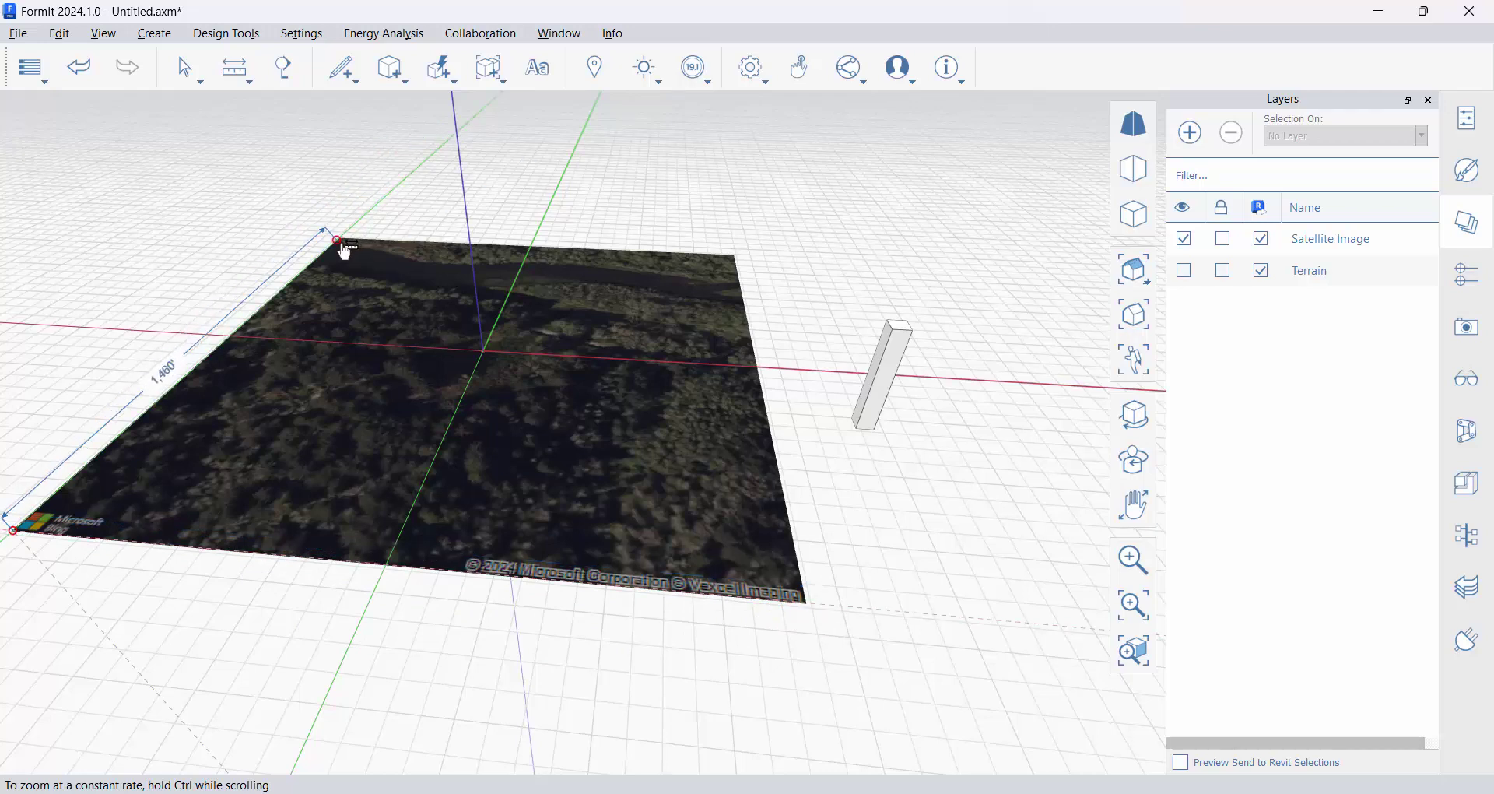
pyautogui.press('Escape')
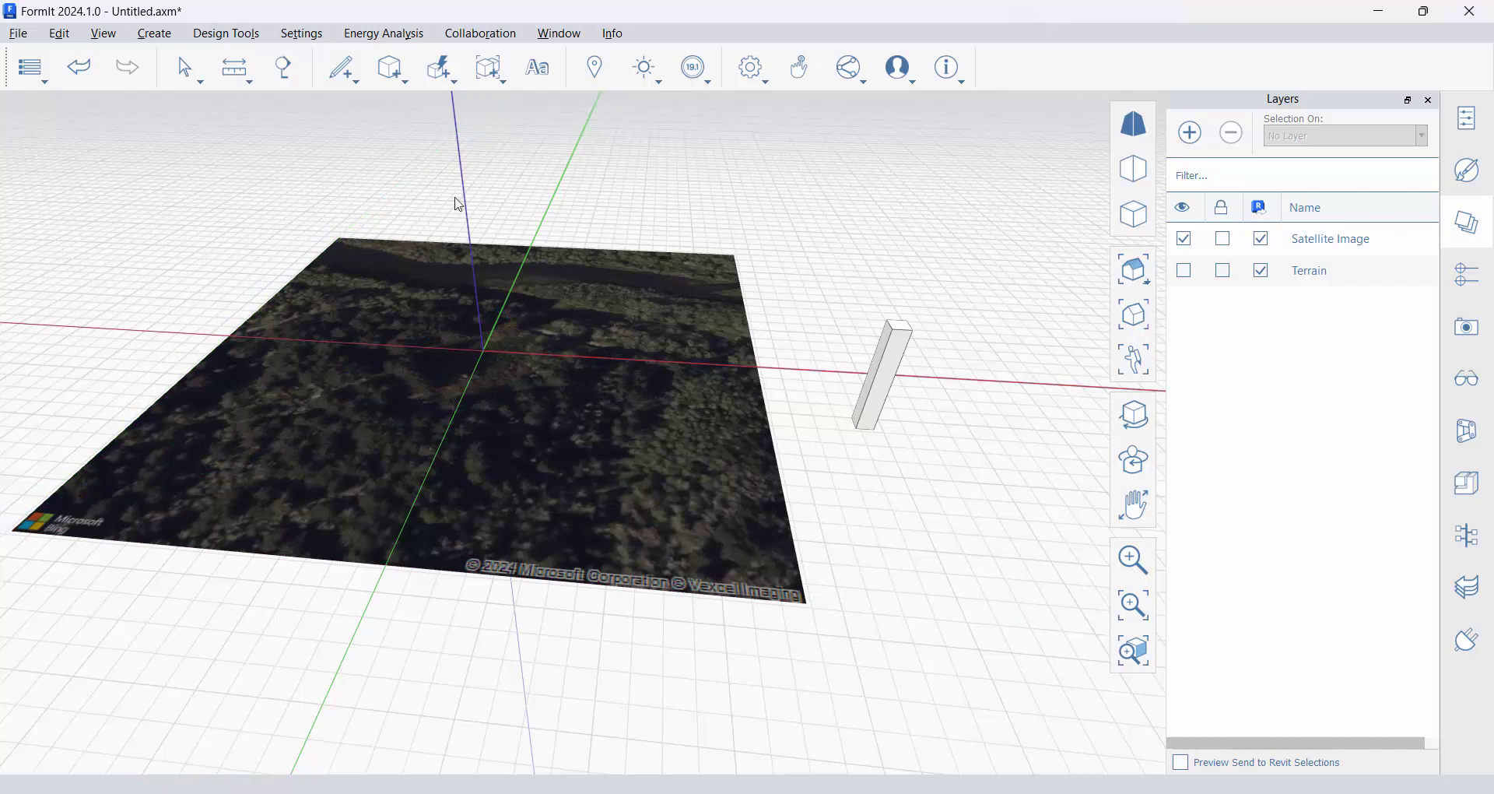
# Turn on shadows and the Sun Editor and examine the tower's shadow and the sun path around the site.
pyautogui.click(652, 68)
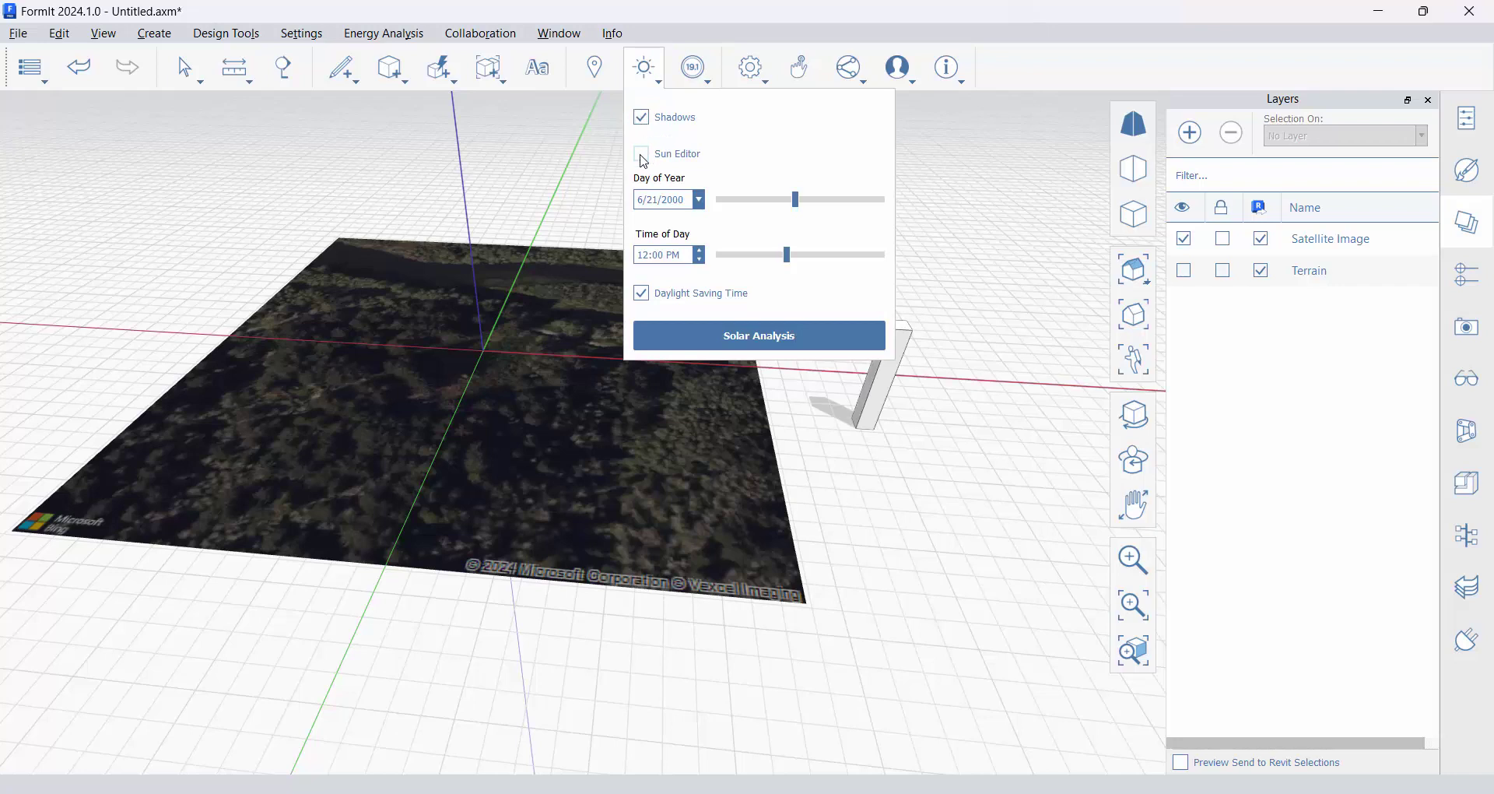
pyautogui.click(642, 155)
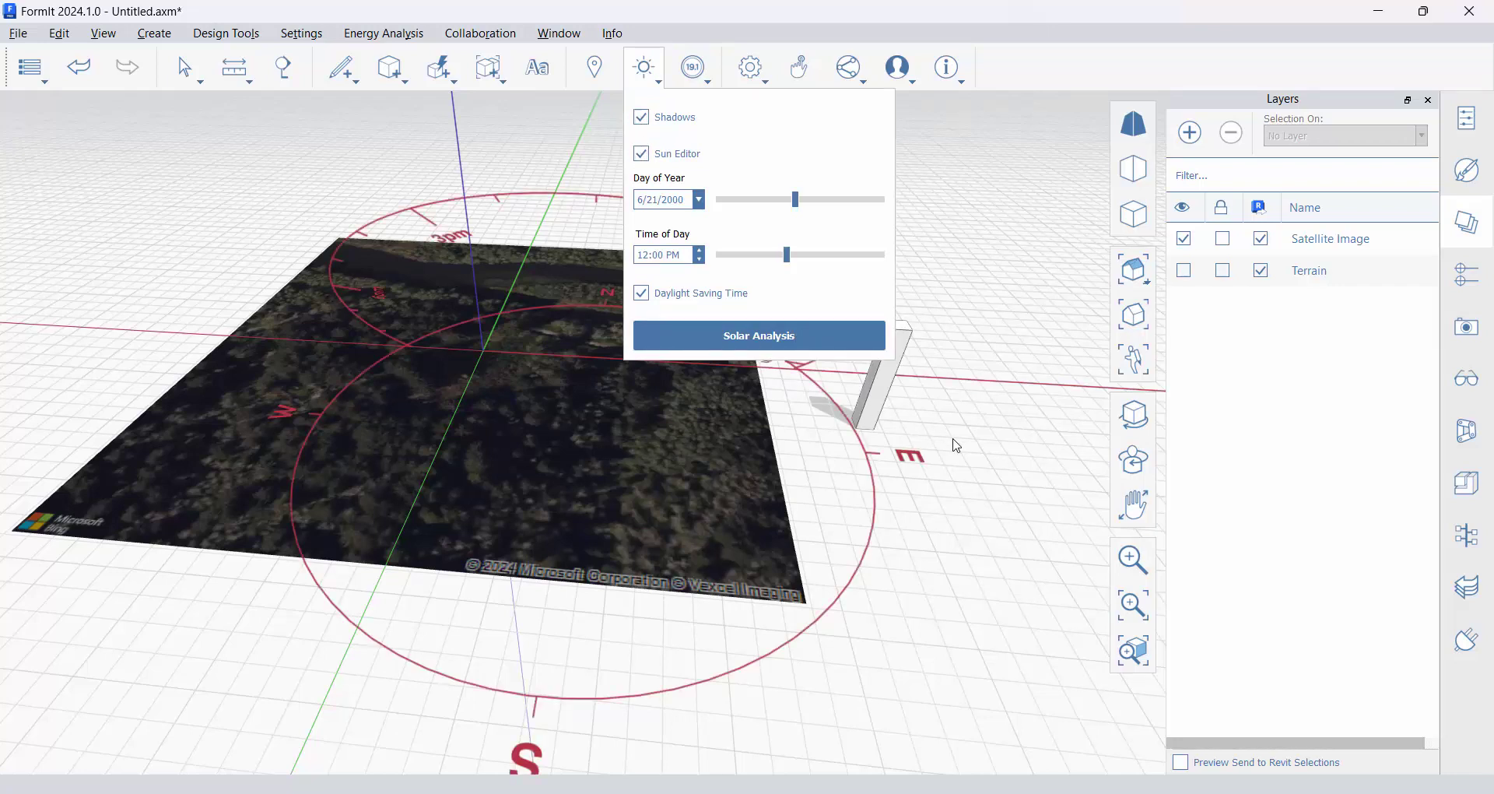
pyautogui.click(1011, 417)
pyautogui.moveTo(1011, 416); pyautogui.dragTo(875, 419, button='middle')
pyautogui.moveTo(875, 419); pyautogui.dragTo(579, 427, button='right')
pyautogui.moveTo(579, 427); pyautogui.dragTo(483, 410, button='middle')
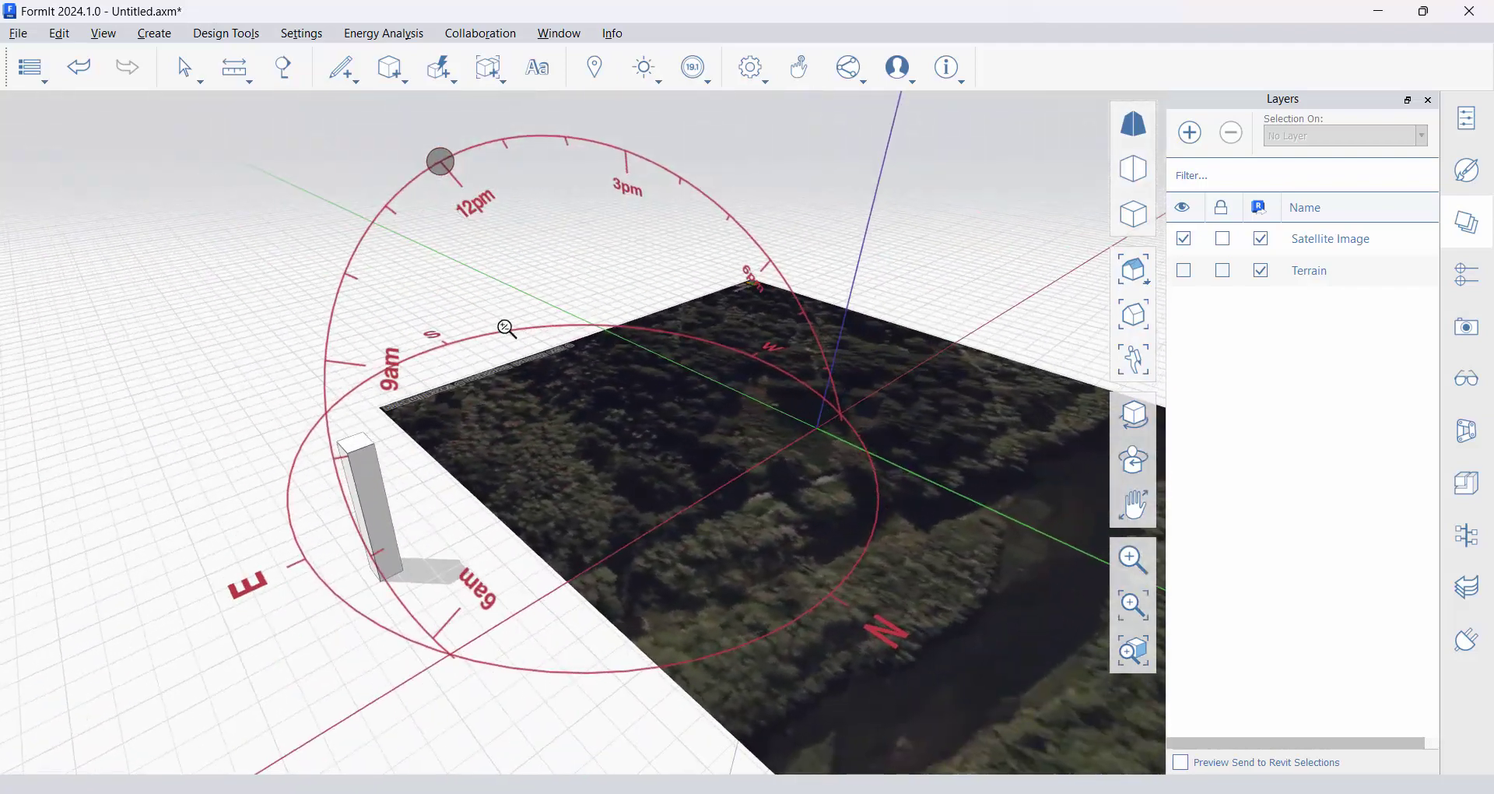
pyautogui.moveTo(506, 327); pyautogui.dragTo(537, 315, button='middle')
# Set the sun to 6/18/2000 at 10:45 AM, and turn off shadows and the Sun Editor.
pyautogui.click(648, 69)
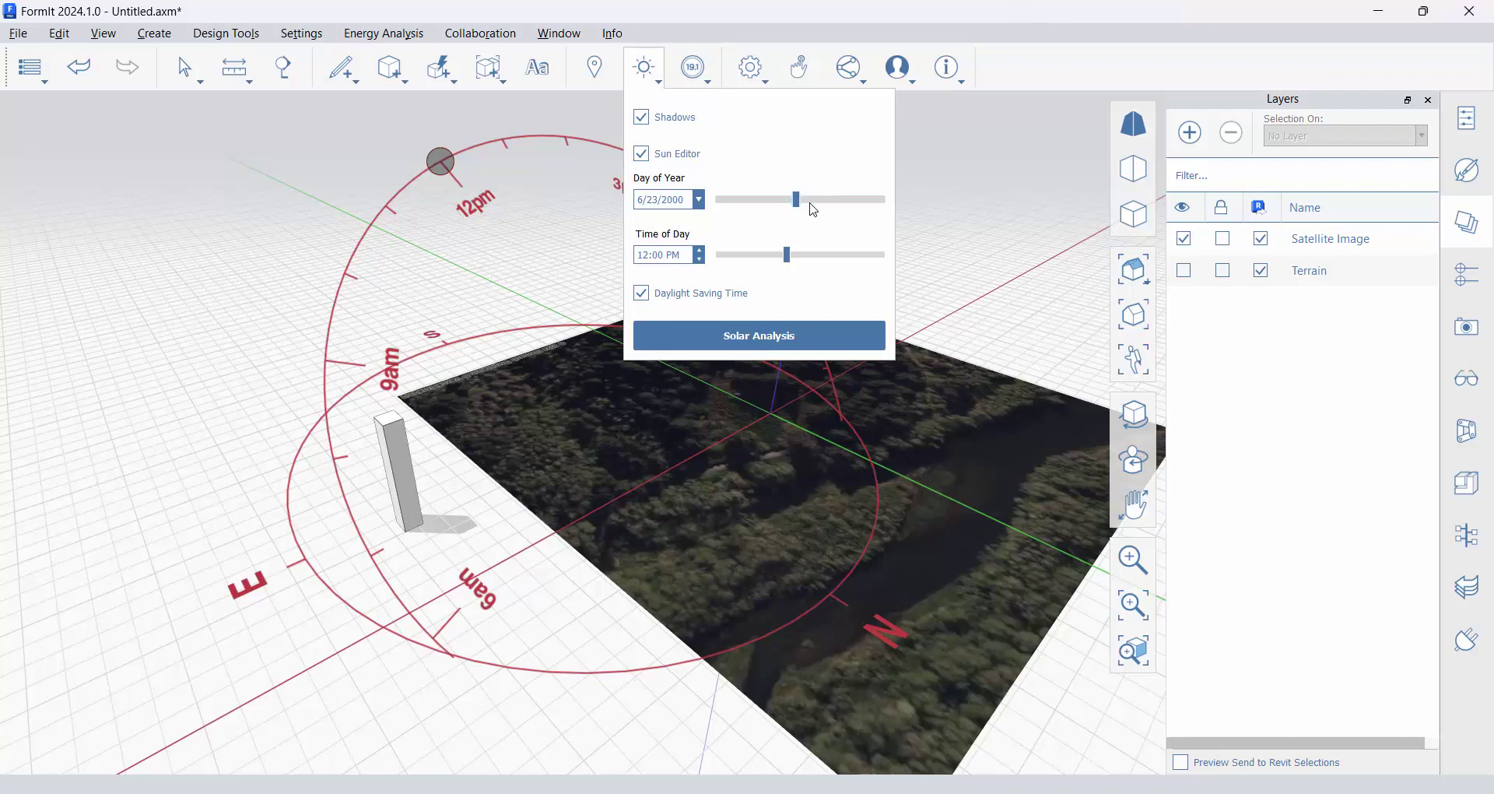
pyautogui.moveTo(814, 210); pyautogui.dragTo(774, 259)
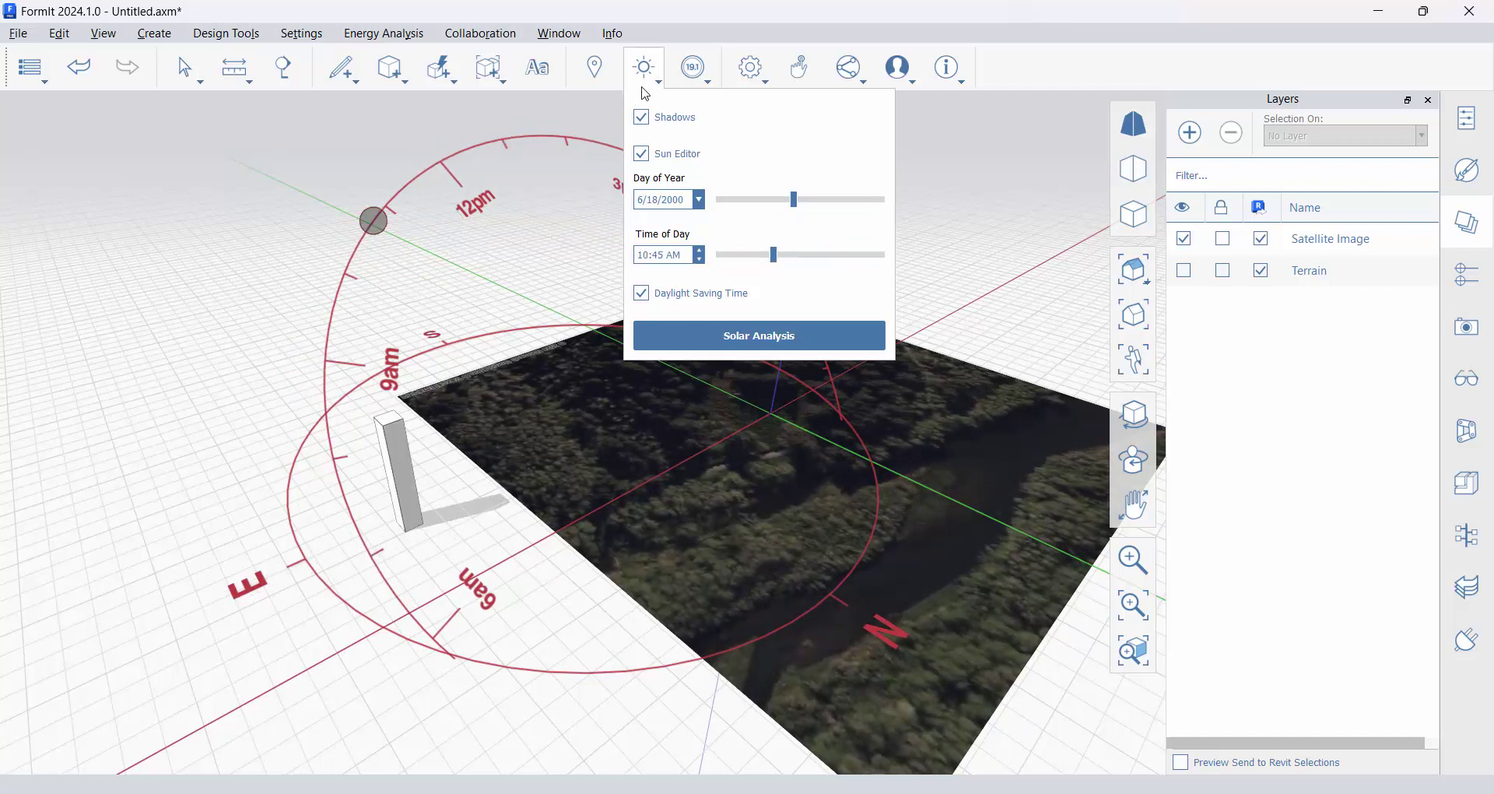
pyautogui.click(652, 118)
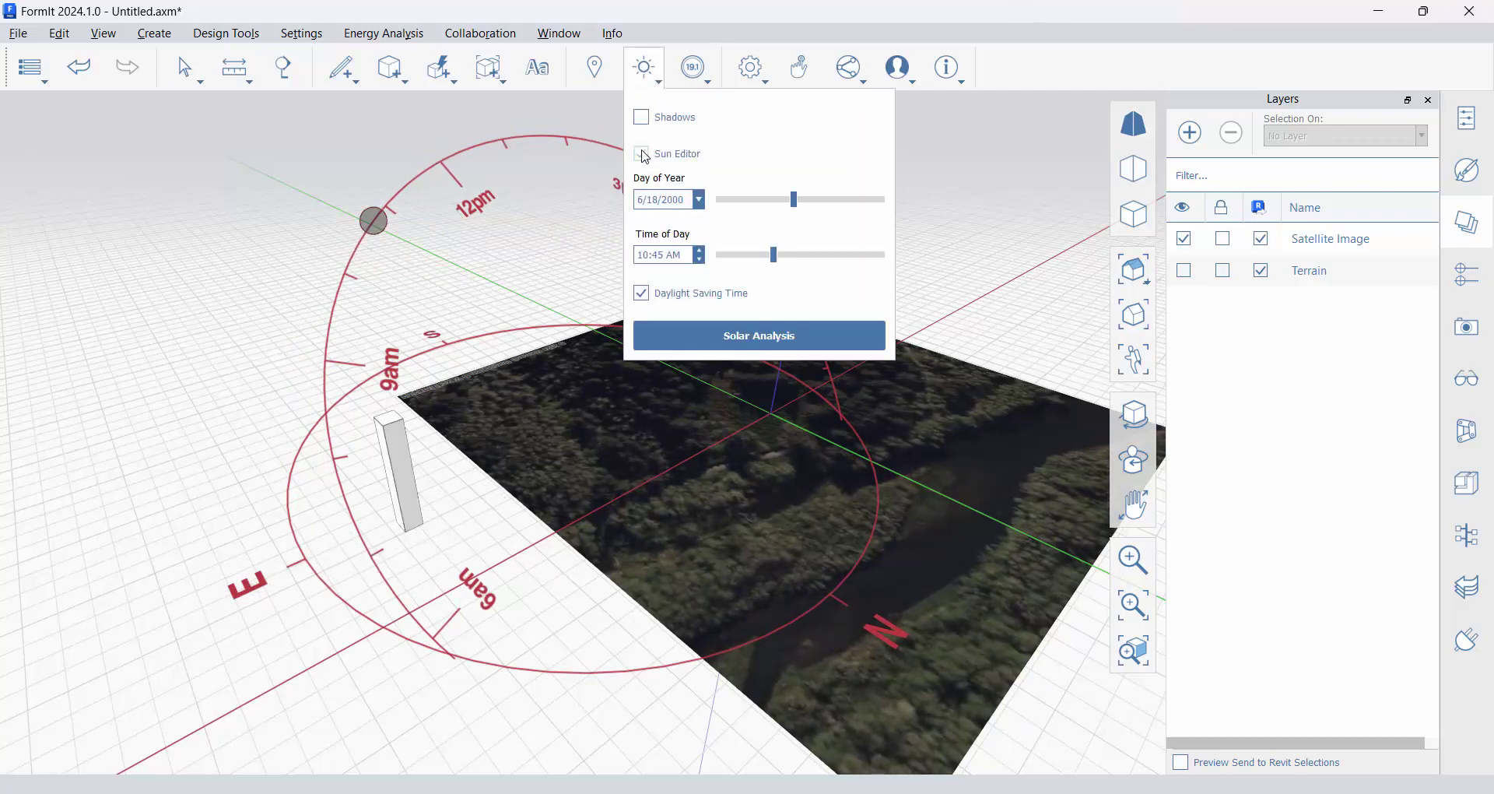
pyautogui.click(643, 154)
# Delete the tall, narrow tower standing beside the satellite image.
pyautogui.click(411, 498)
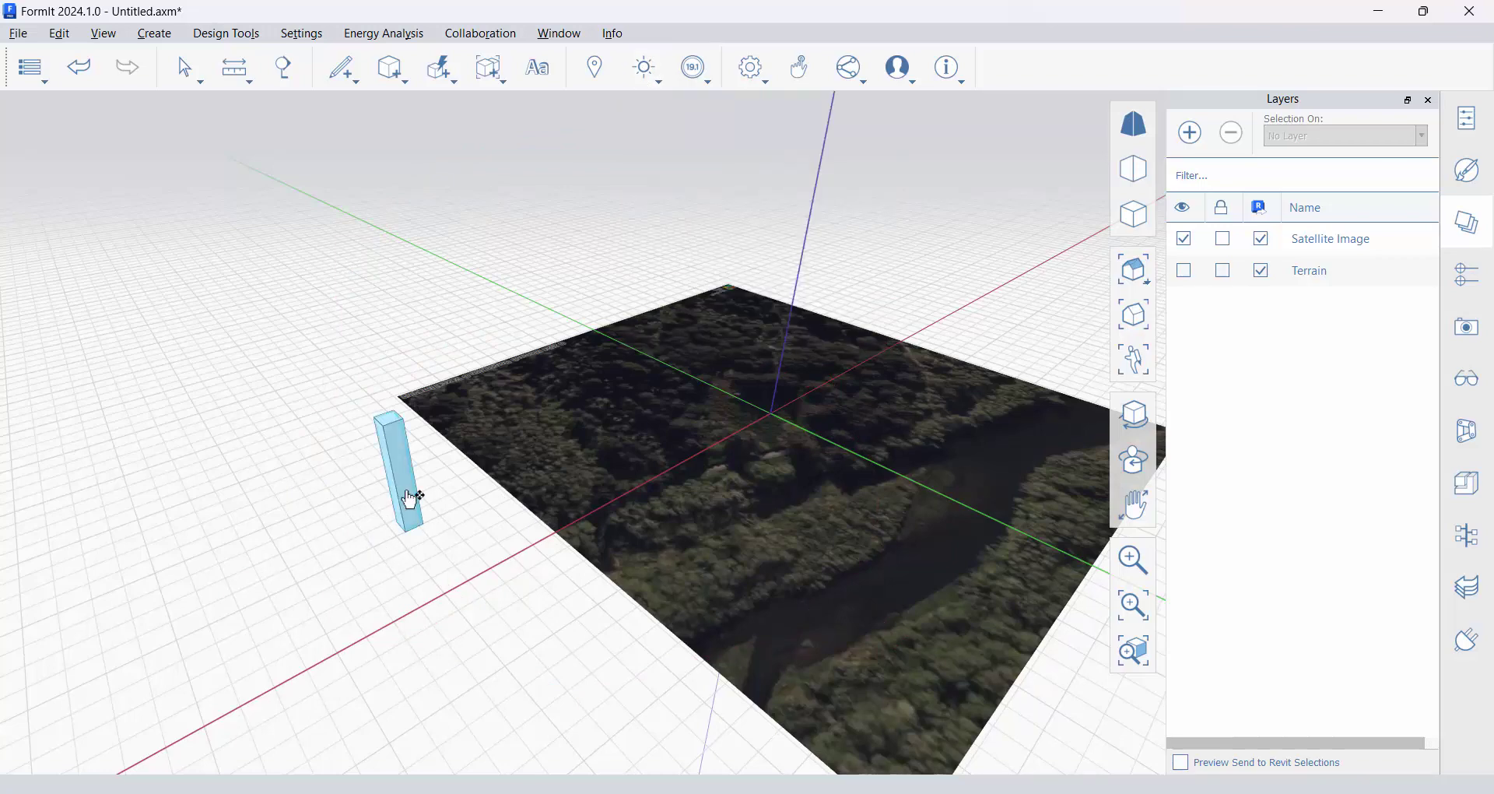
pyautogui.press('Delete')
pyautogui.moveTo(456, 468); pyautogui.dragTo(881, 676, button='middle')
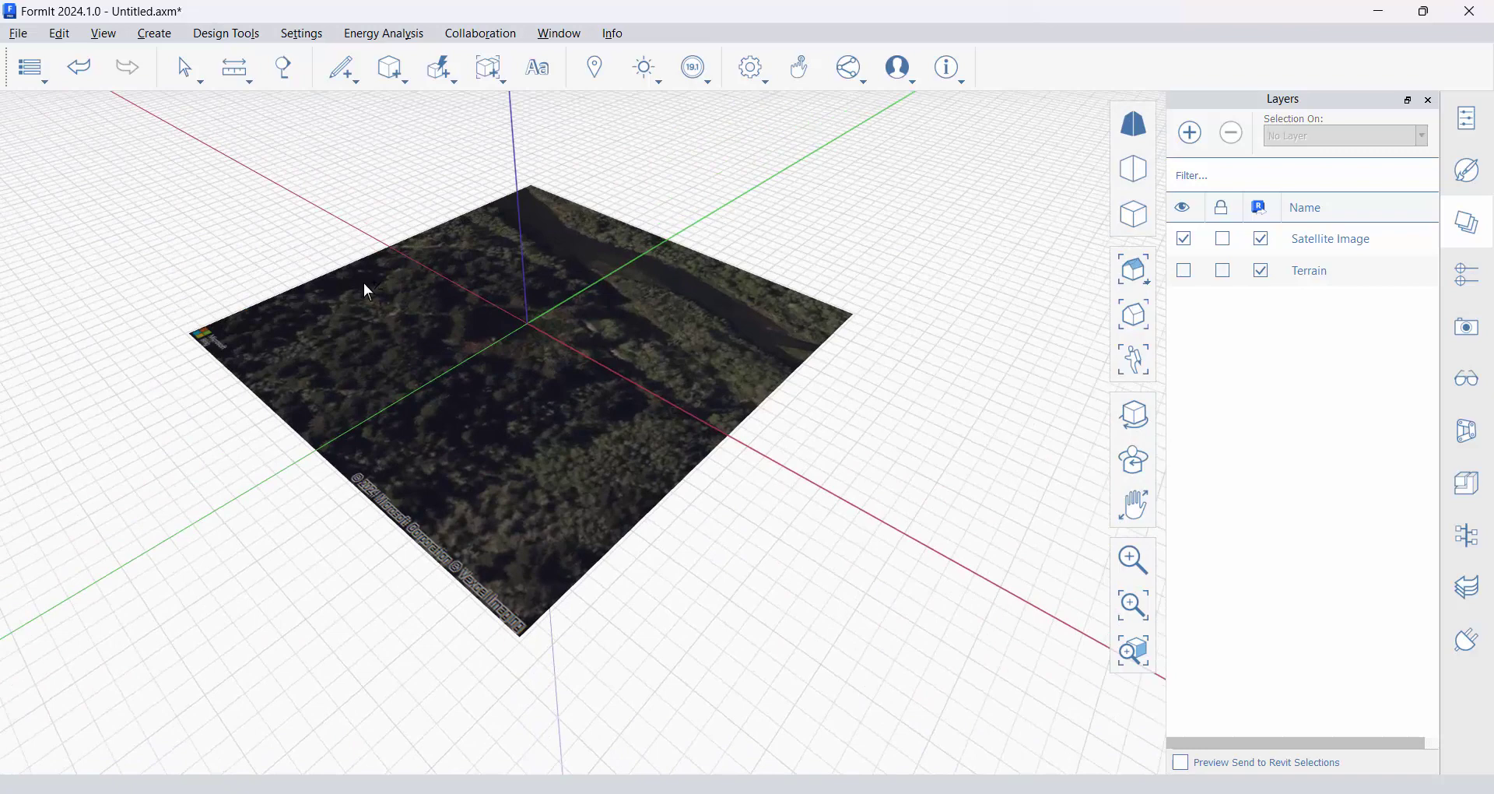
pyautogui.moveTo(365, 283); pyautogui.dragTo(601, 315, button='middle')
pyautogui.scroll(2, 645, 319)
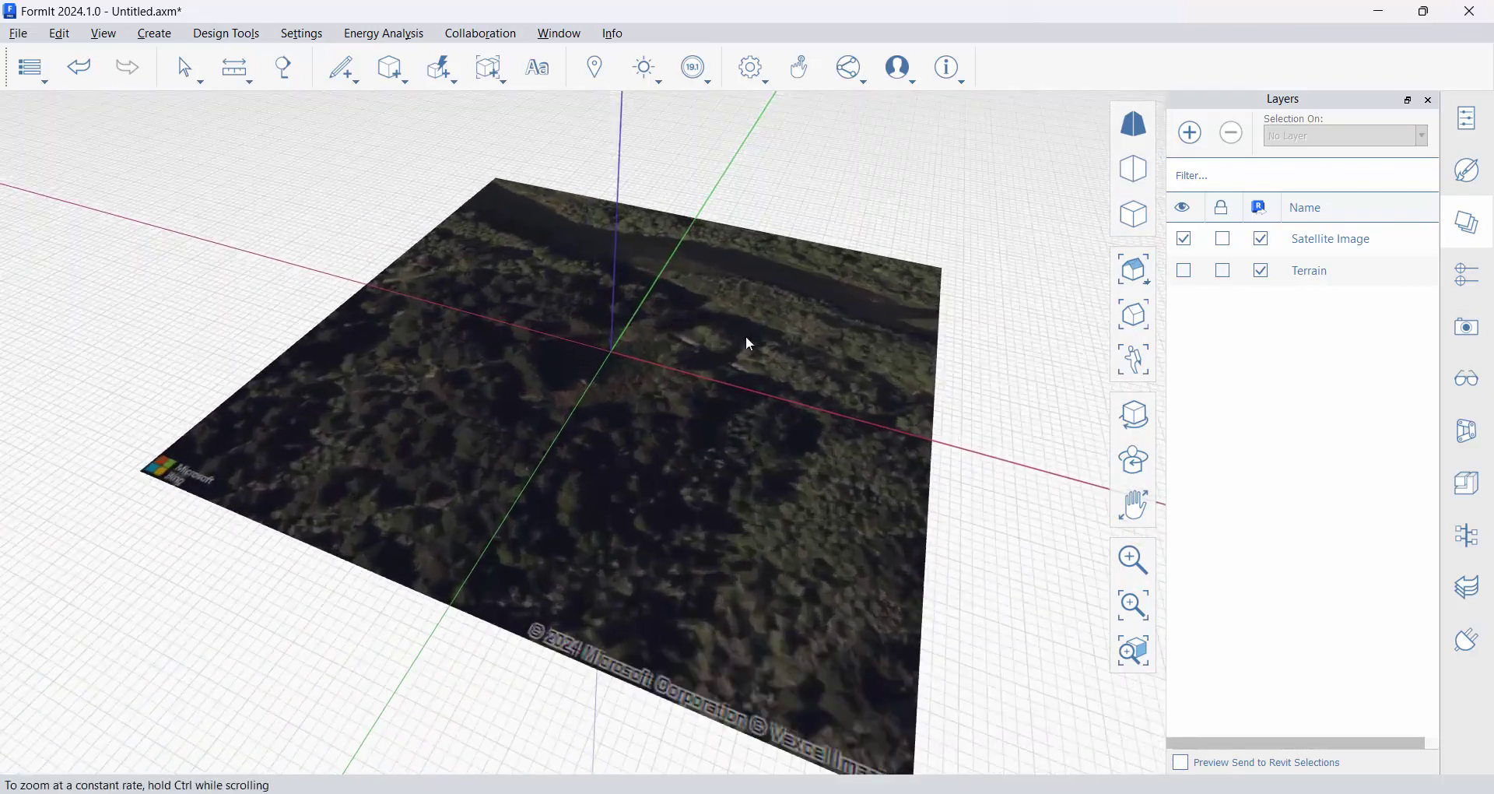
pyautogui.moveTo(740, 420); pyautogui.dragTo(723, 376, button='middle')
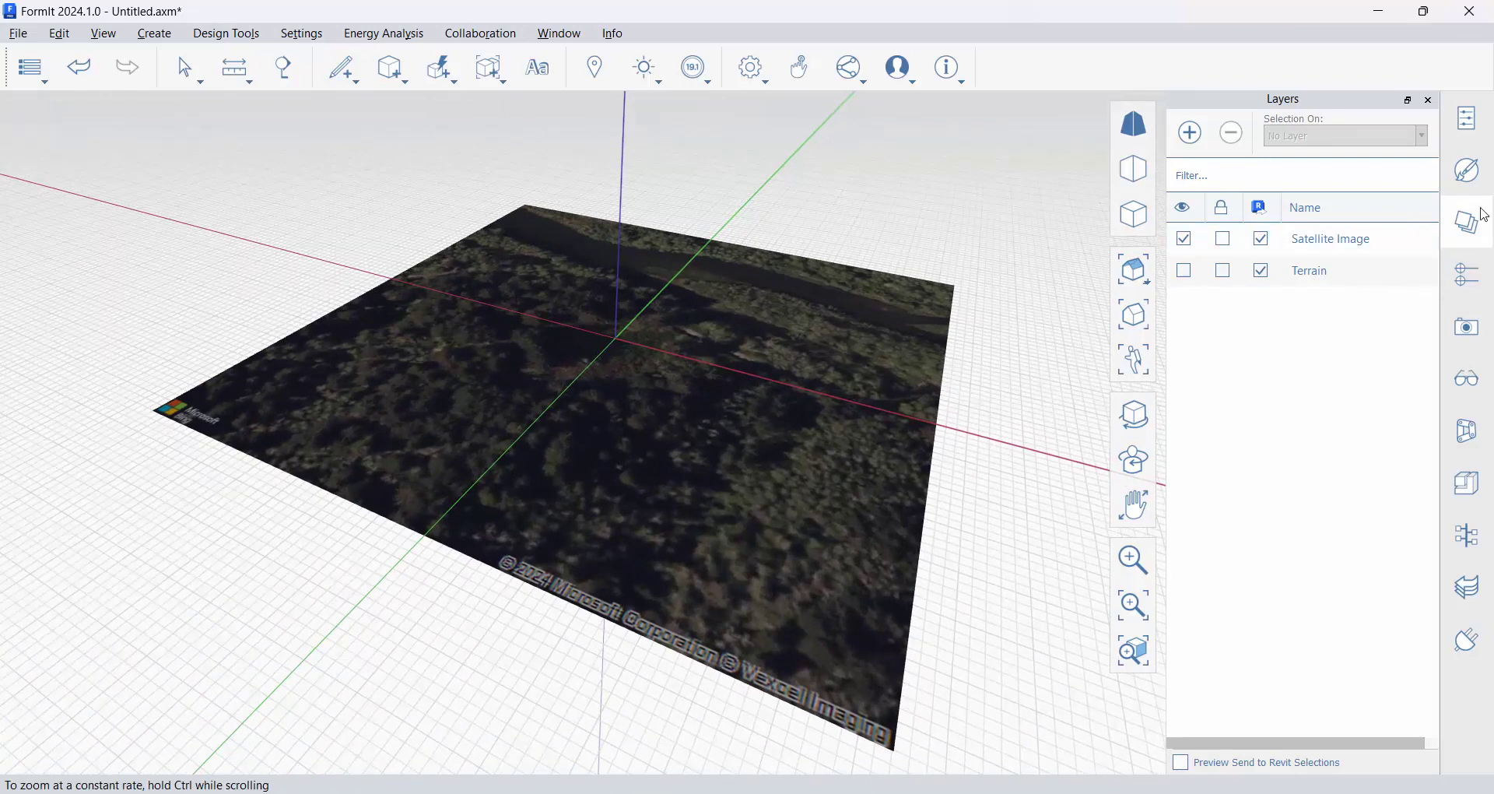
# Hide the Satellite Image layer, show the Terrain layer, and look over the terrain's hills and river.
pyautogui.click(1467, 125)
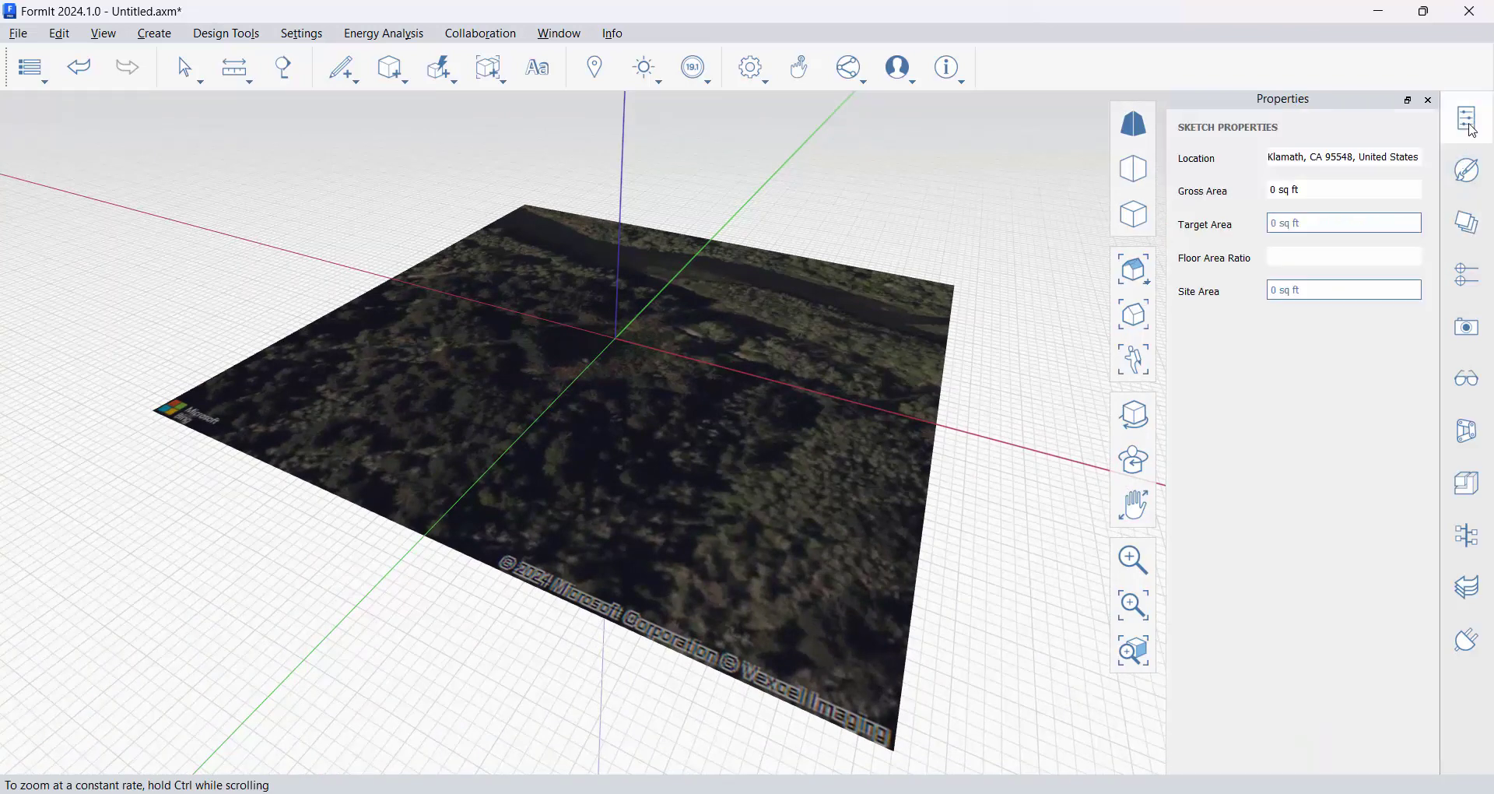
pyautogui.click(1470, 171)
pyautogui.click(1471, 225)
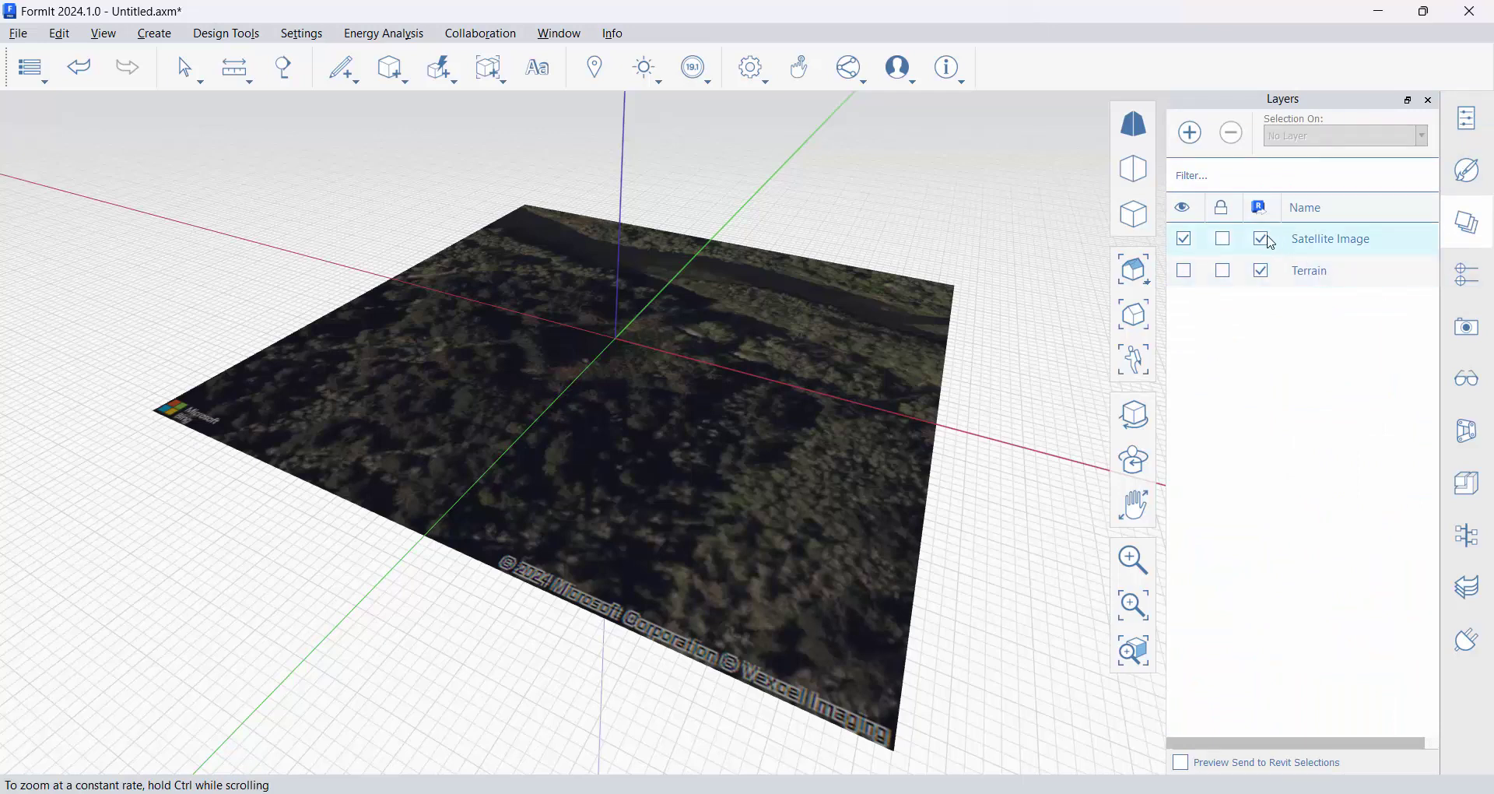
pyautogui.click(1188, 242)
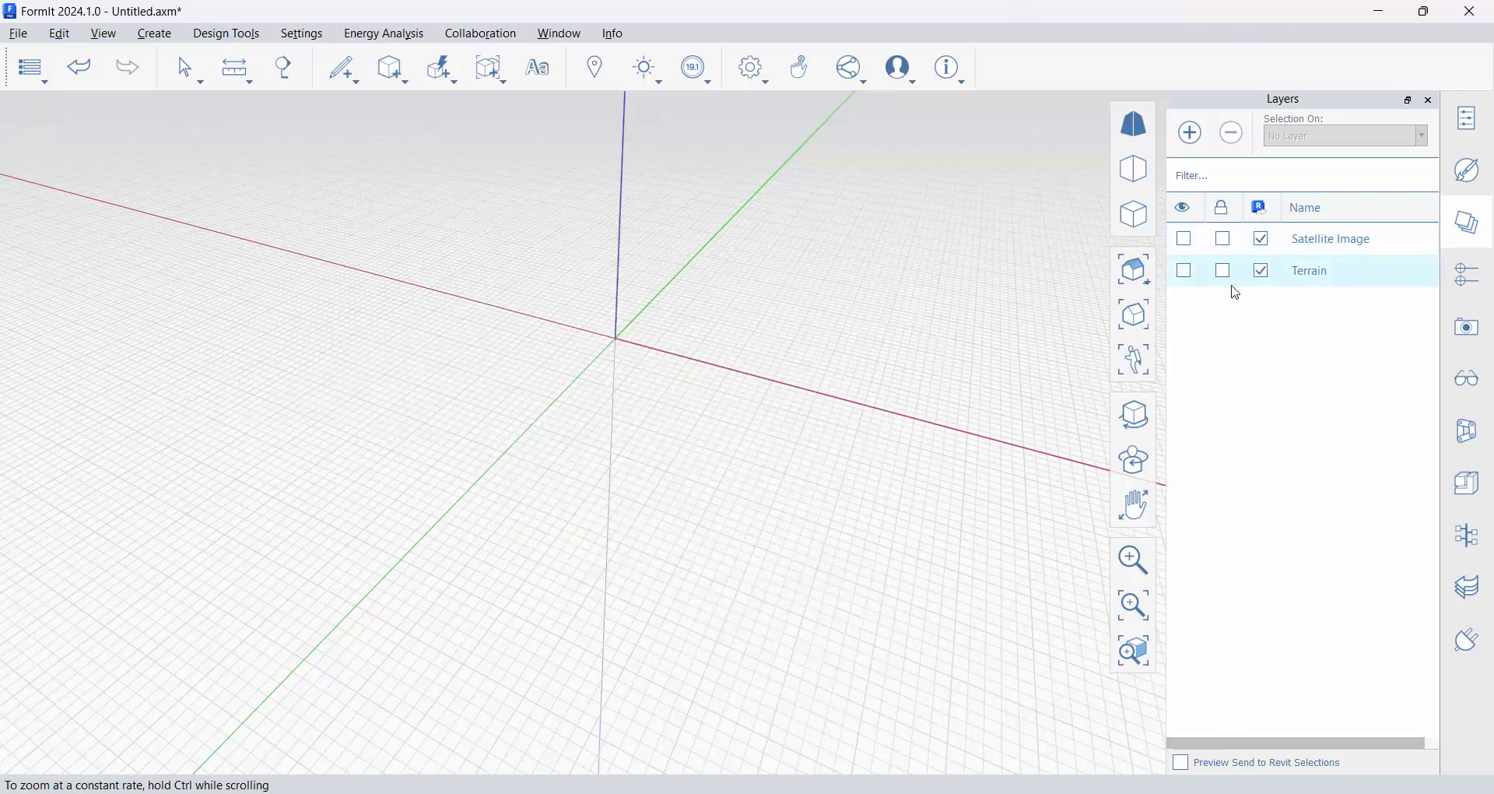
pyautogui.click(1188, 271)
pyautogui.scroll(5, 931, 537)
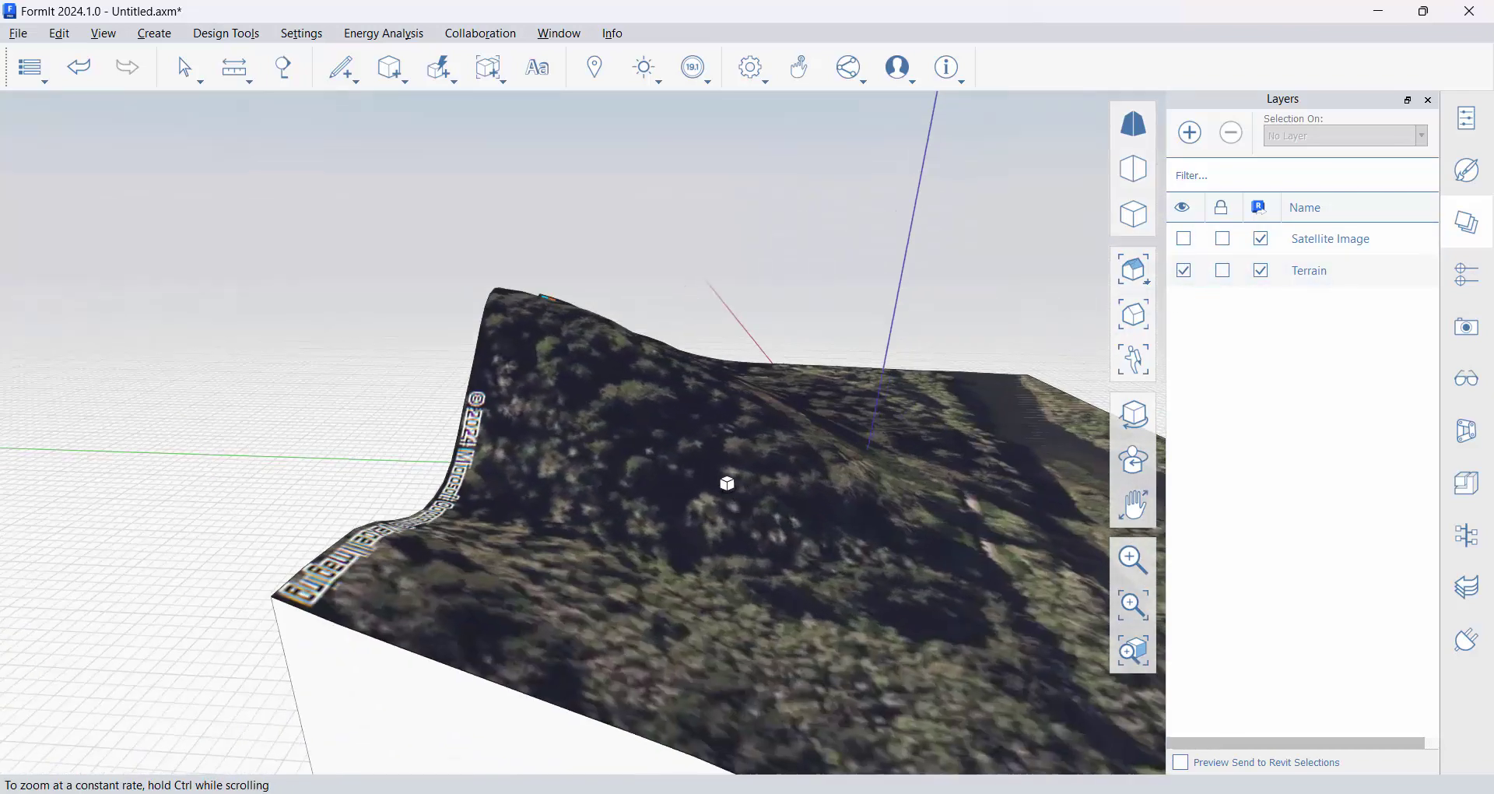
pyautogui.moveTo(728, 483); pyautogui.dragTo(631, 386, button='middle')
pyautogui.scroll(-1, 677, 397)
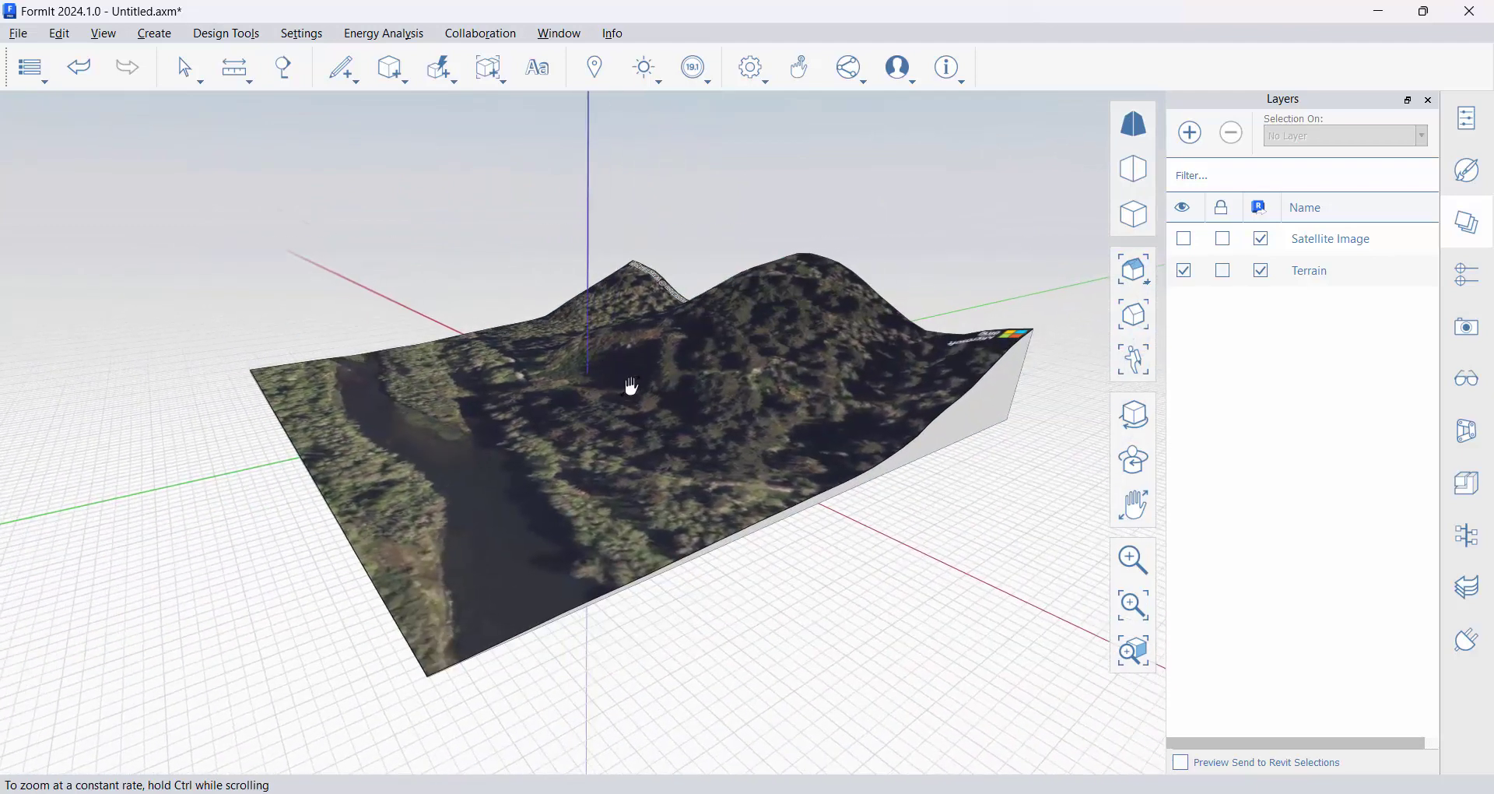
# Save the sketch locally to the Desktop as a FormIt AXM file named ARCH222-site.
pyautogui.click(18, 34)
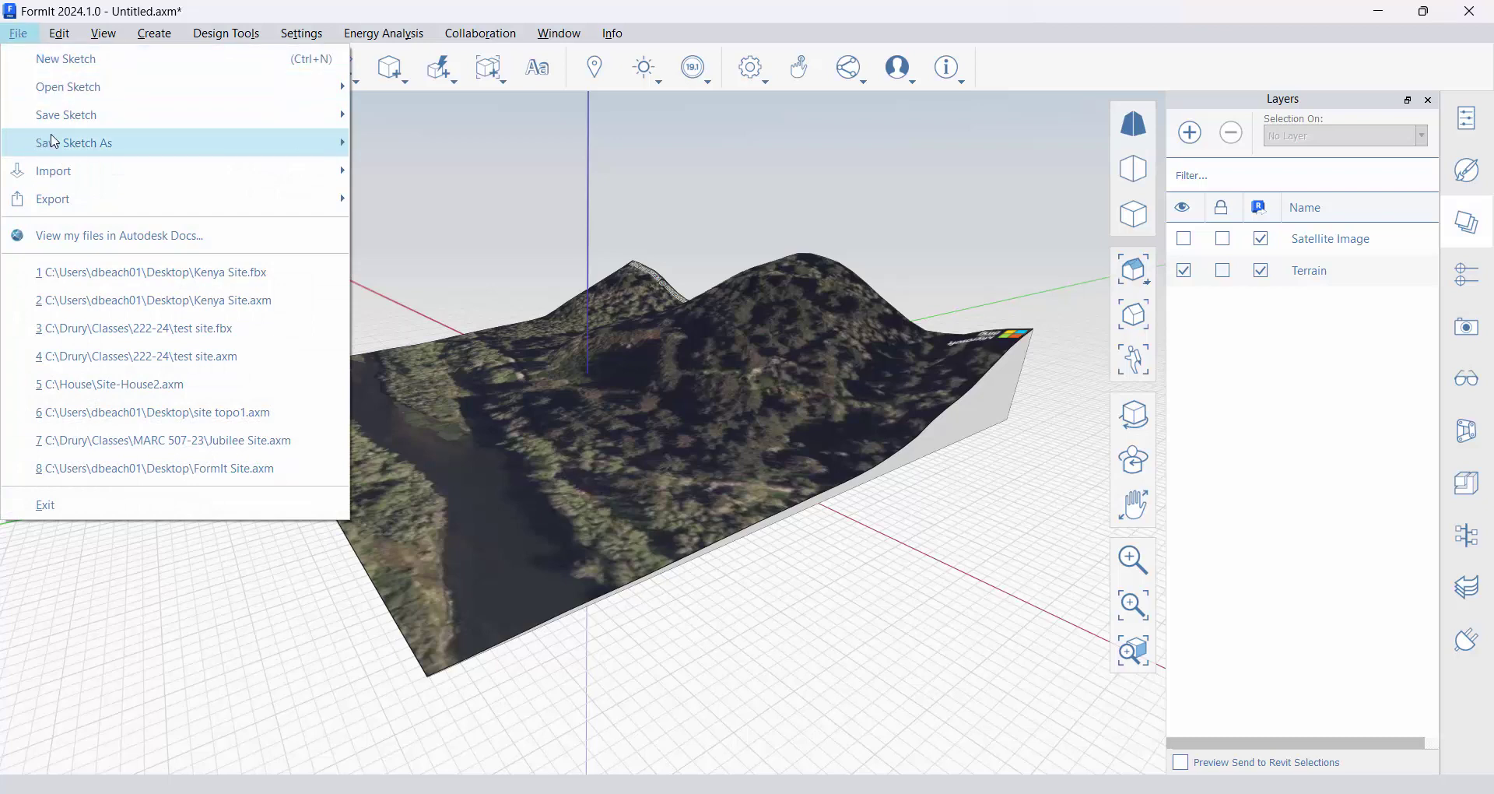
pyautogui.click(405, 143)
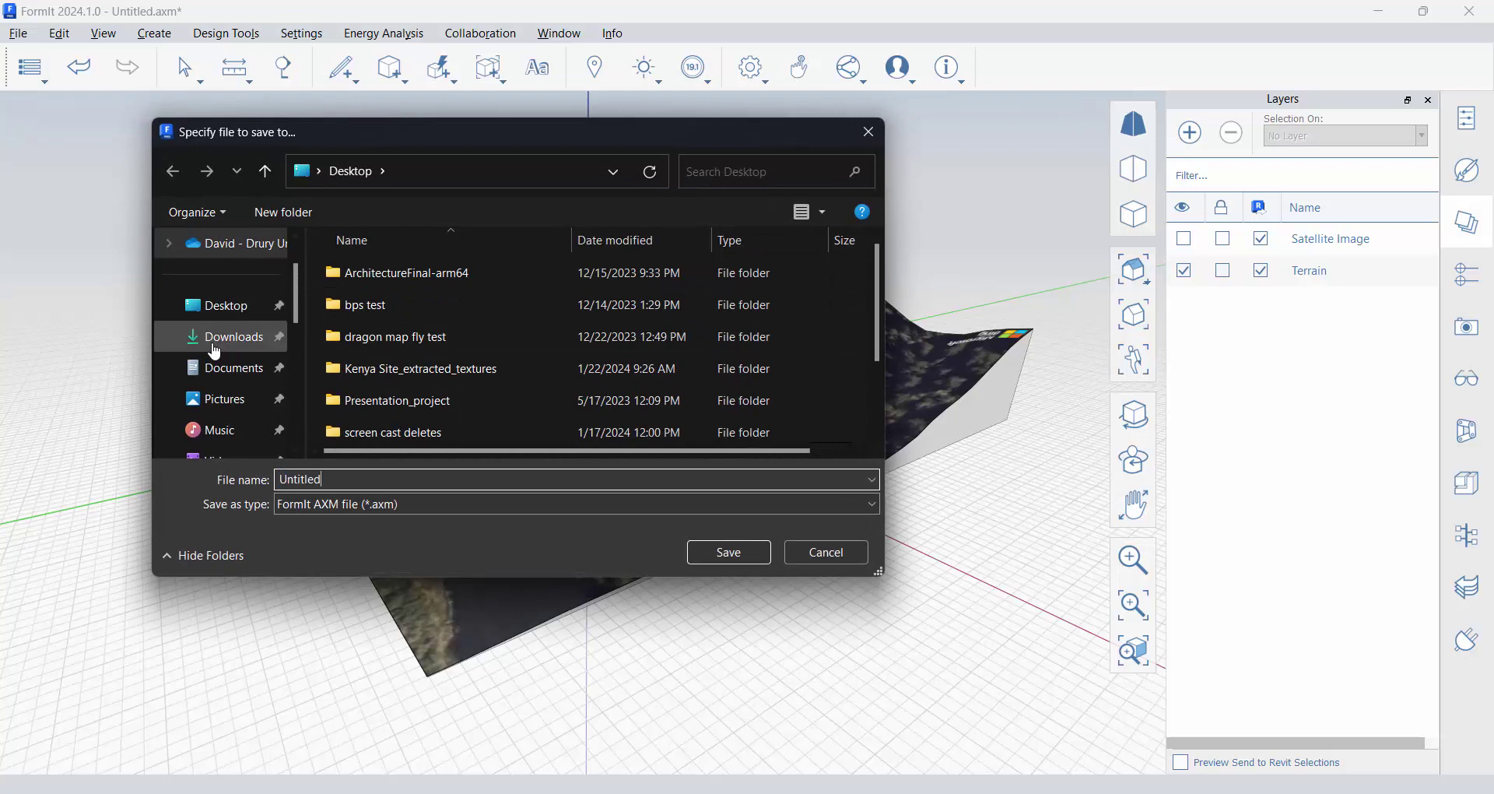
pyautogui.write('AR')
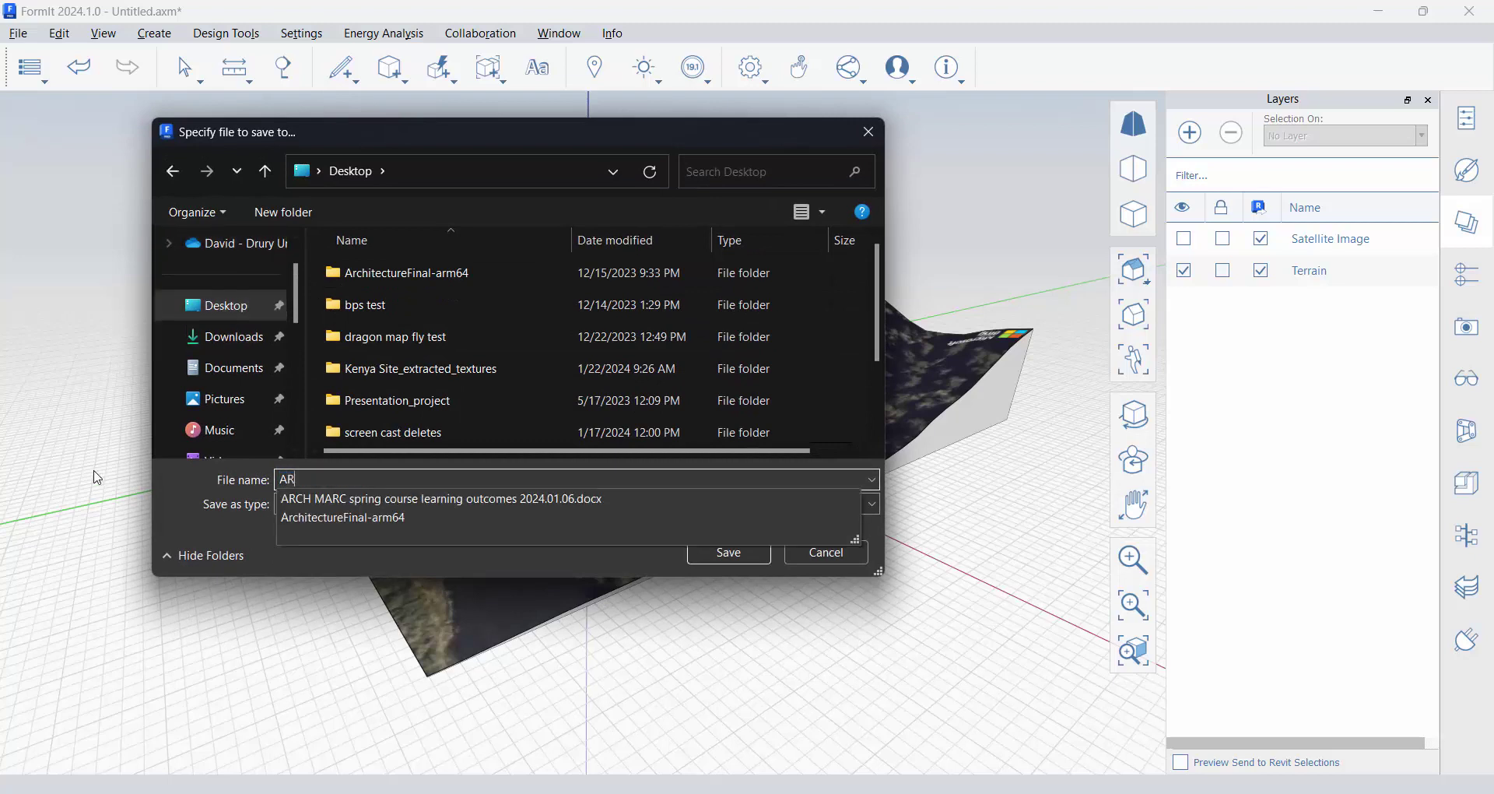
pyautogui.write('CH222-site')
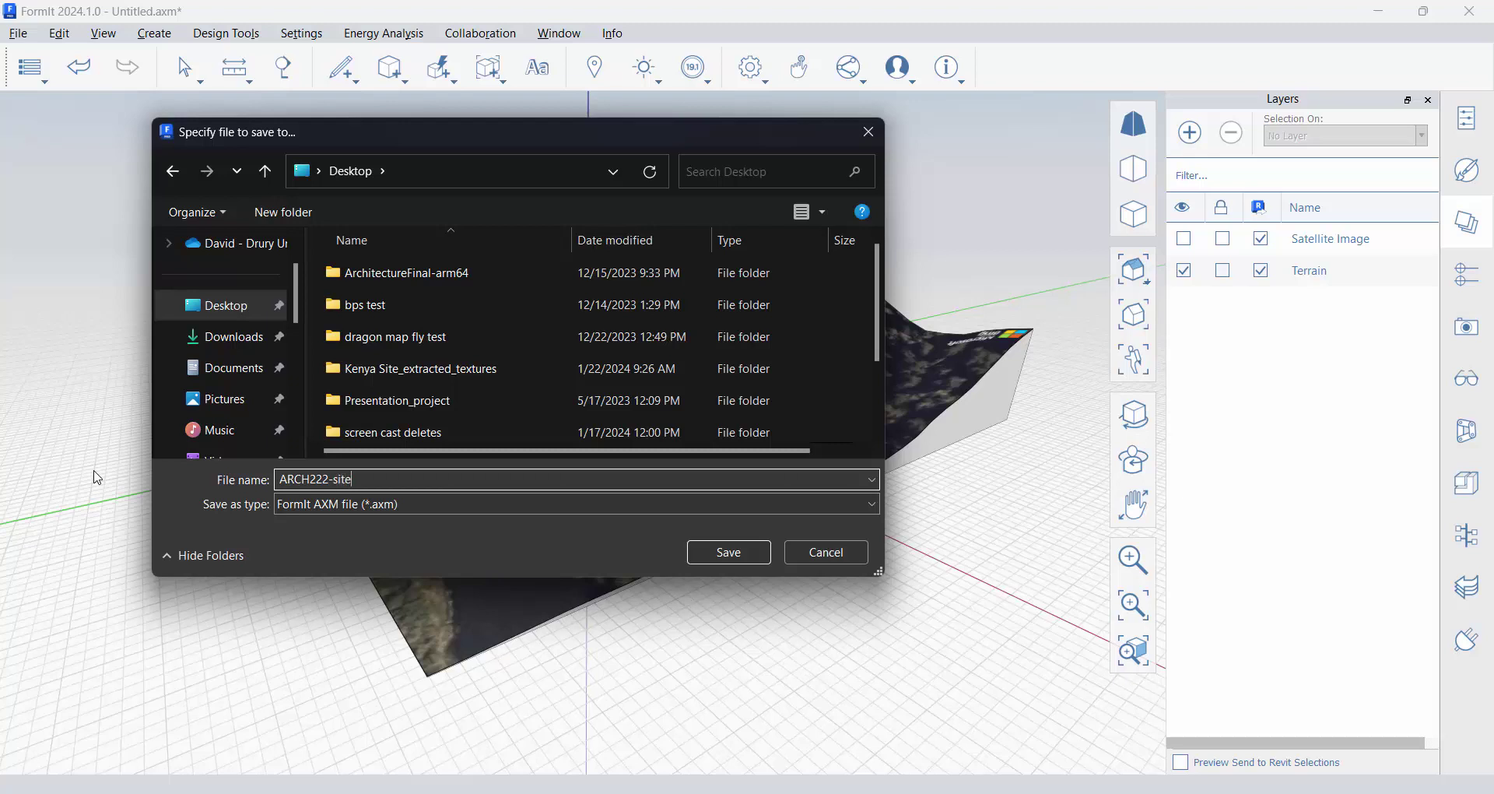
pyautogui.press('Return')
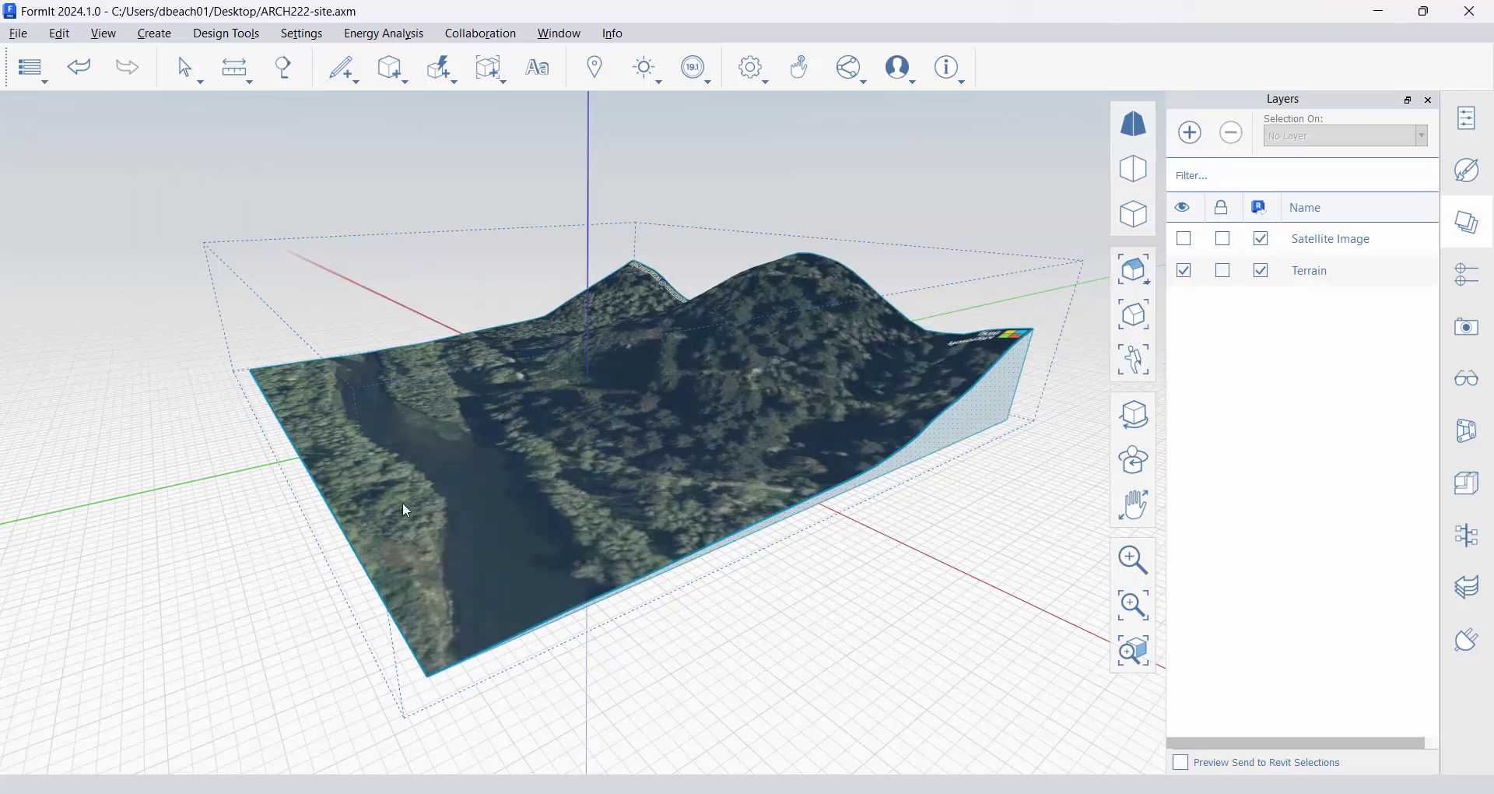
# Export only the visible objects locally as an FBX201200 file named ARCH222-site on the Desktop.
pyautogui.moveTo(403, 502)
pyautogui.mouseDown(button='middle')
pyautogui.moveTo(281, 452)
pyautogui.moveTo(350, 506)
pyautogui.moveTo(387, 479)
pyautogui.mouseUp(button='middle')
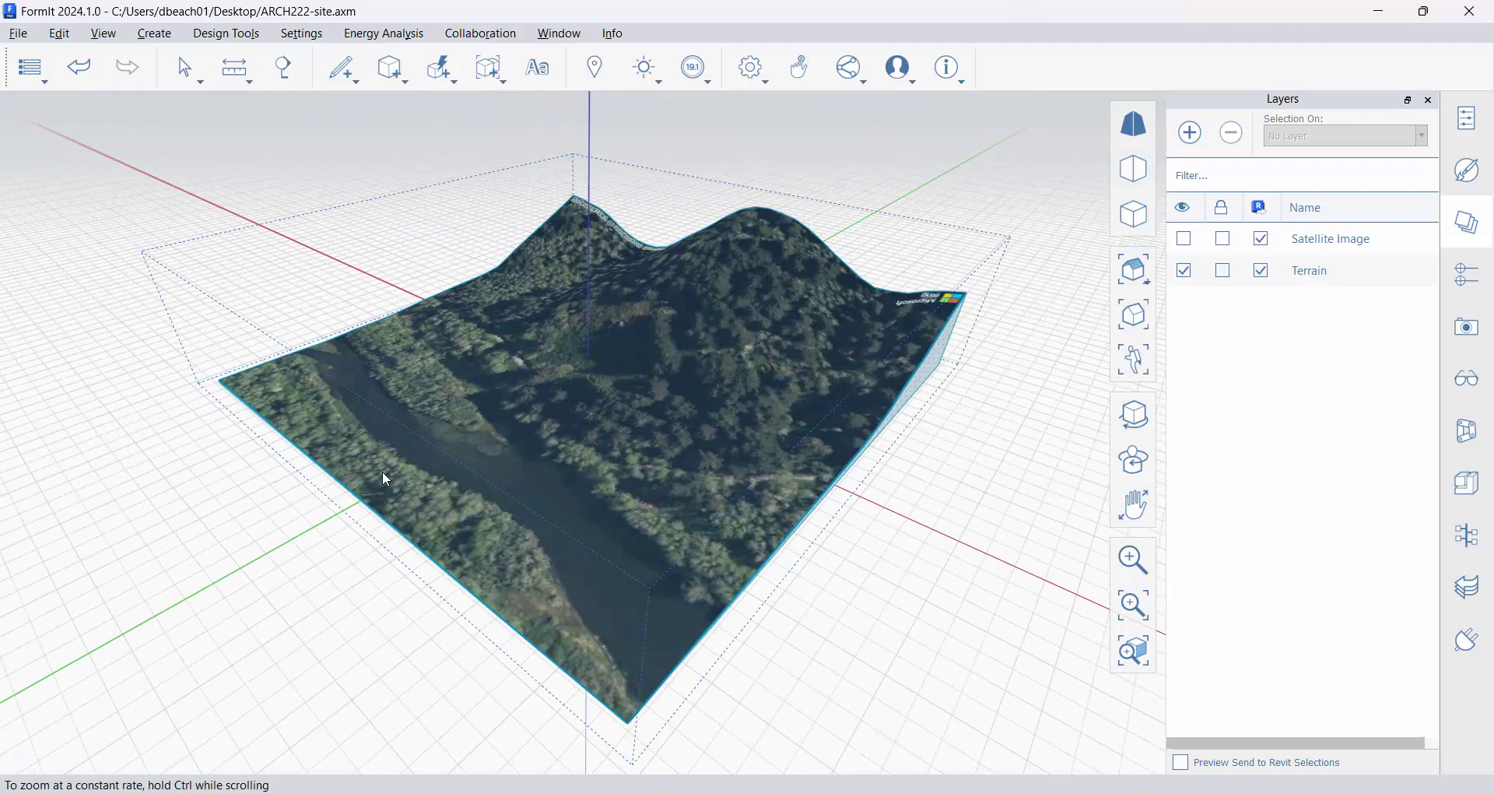
pyautogui.click(20, 35)
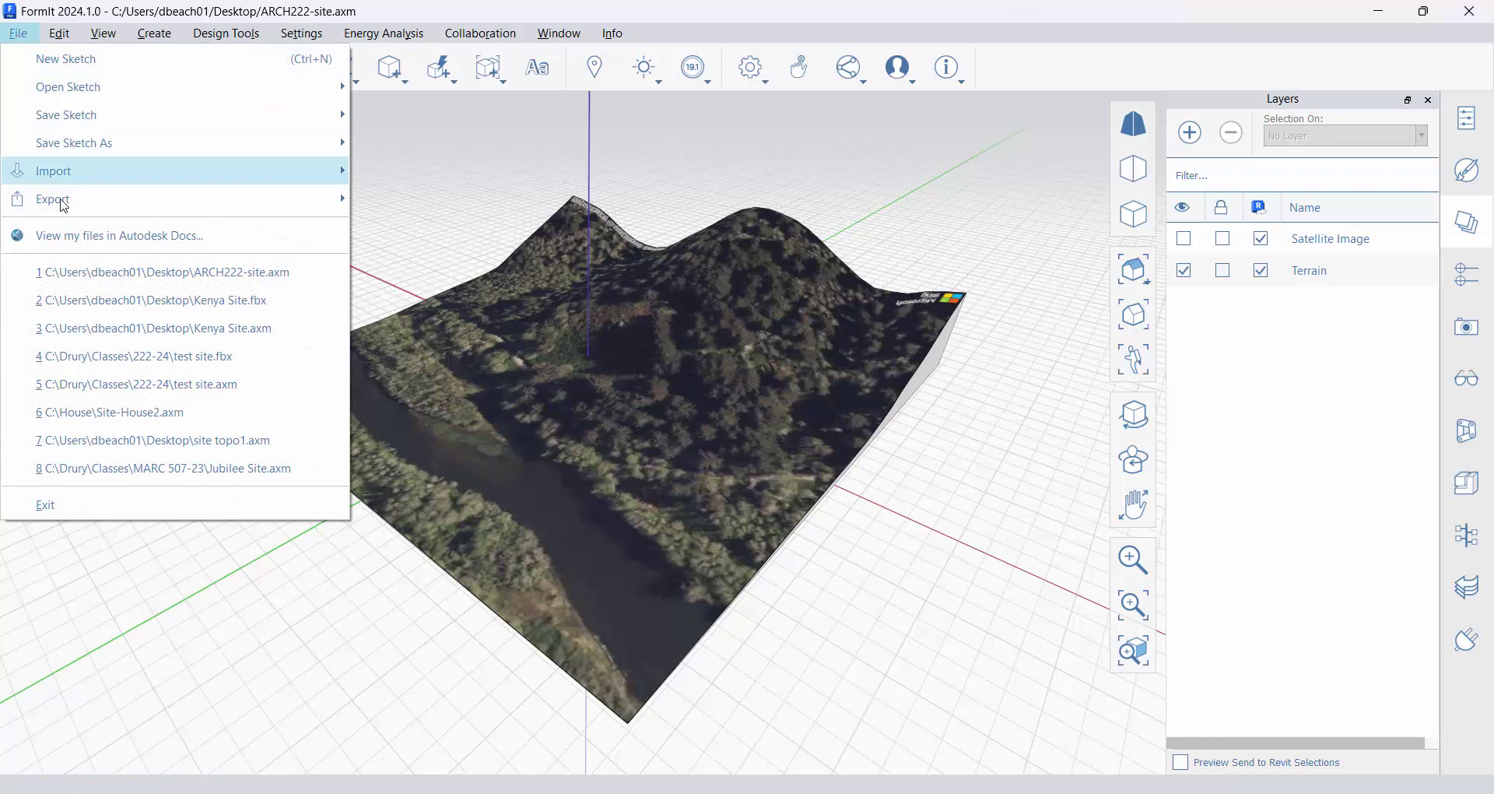
pyautogui.moveTo(23, 204)
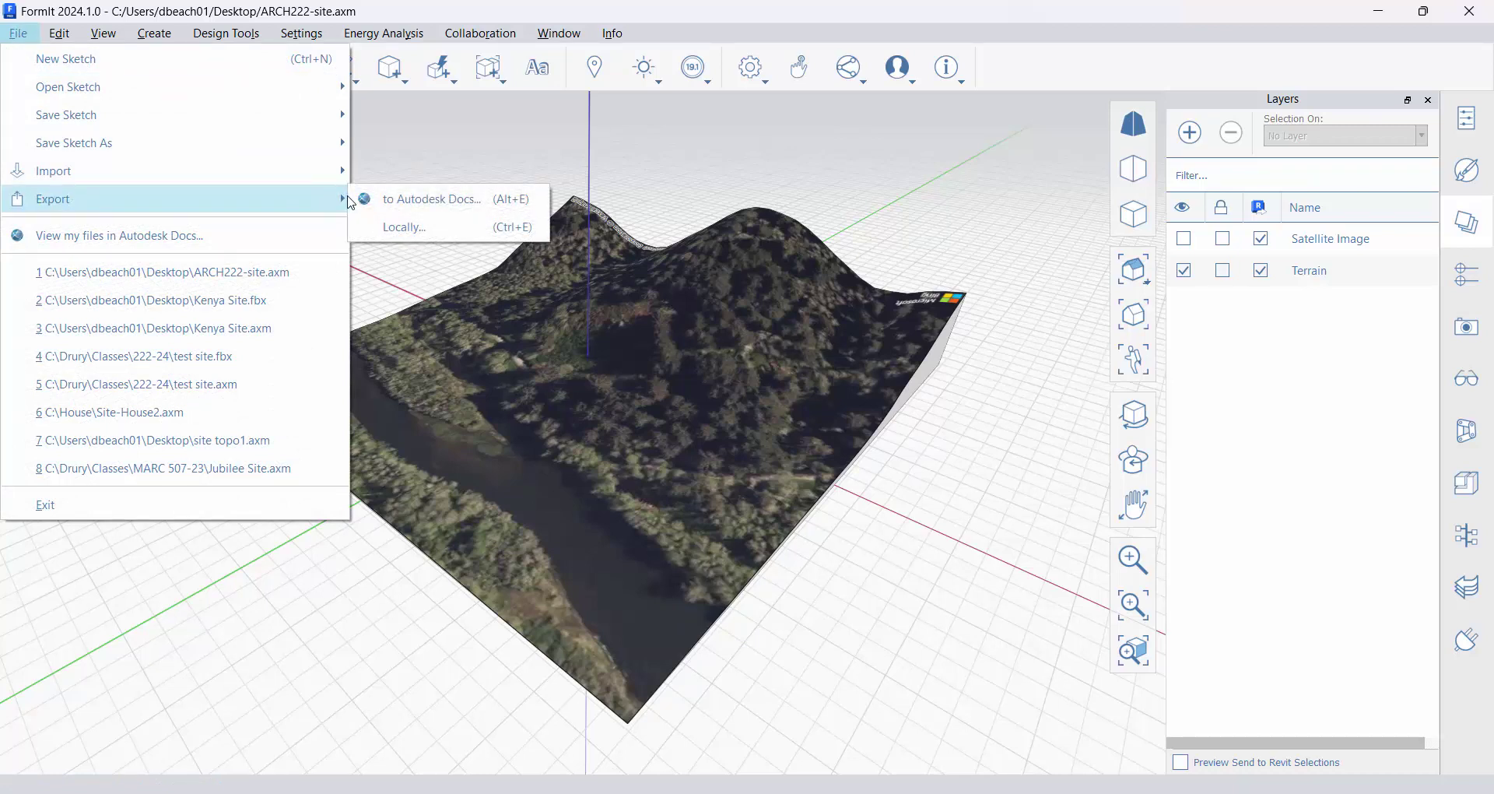
pyautogui.click(397, 227)
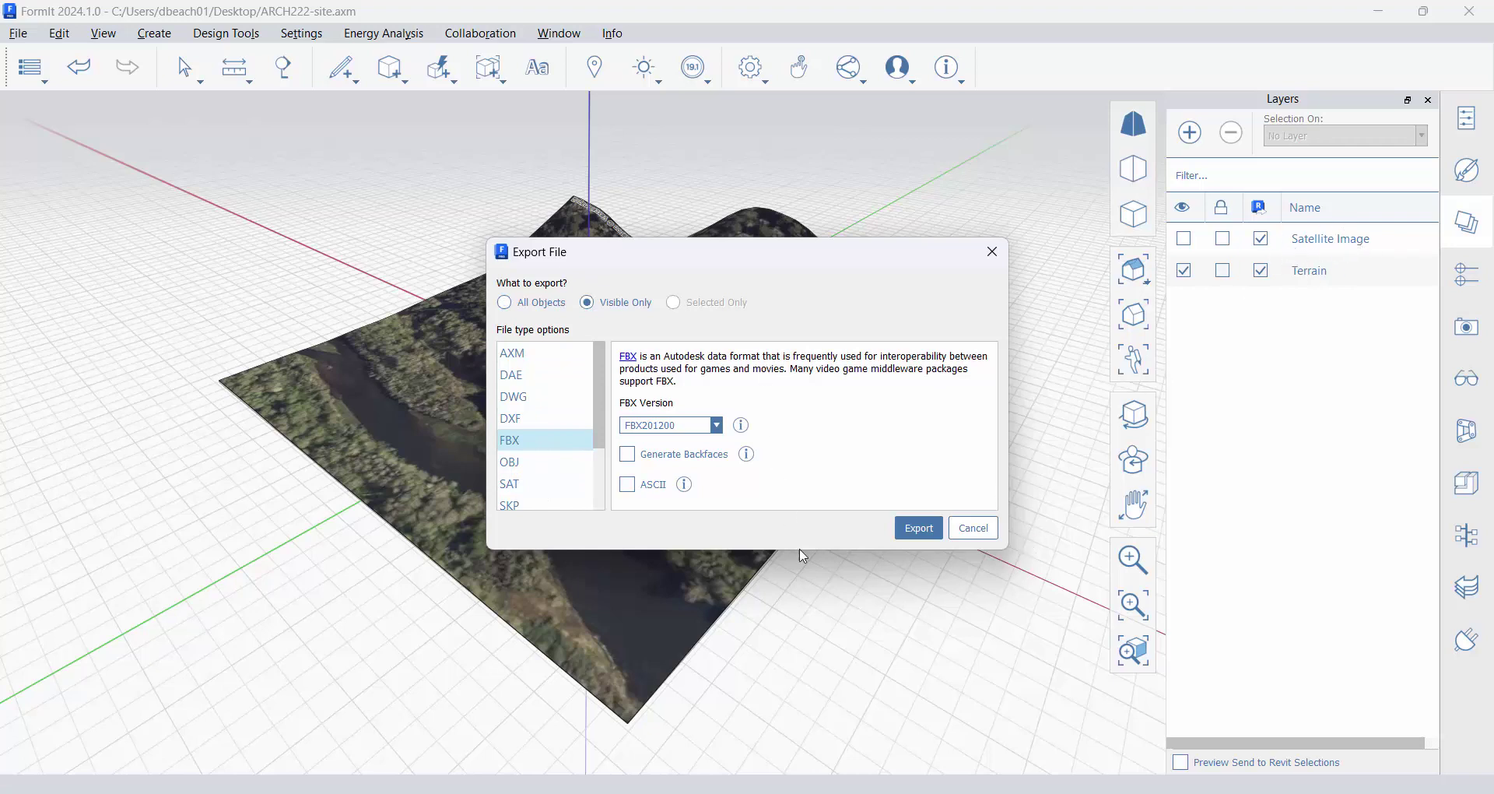
pyautogui.click(919, 529)
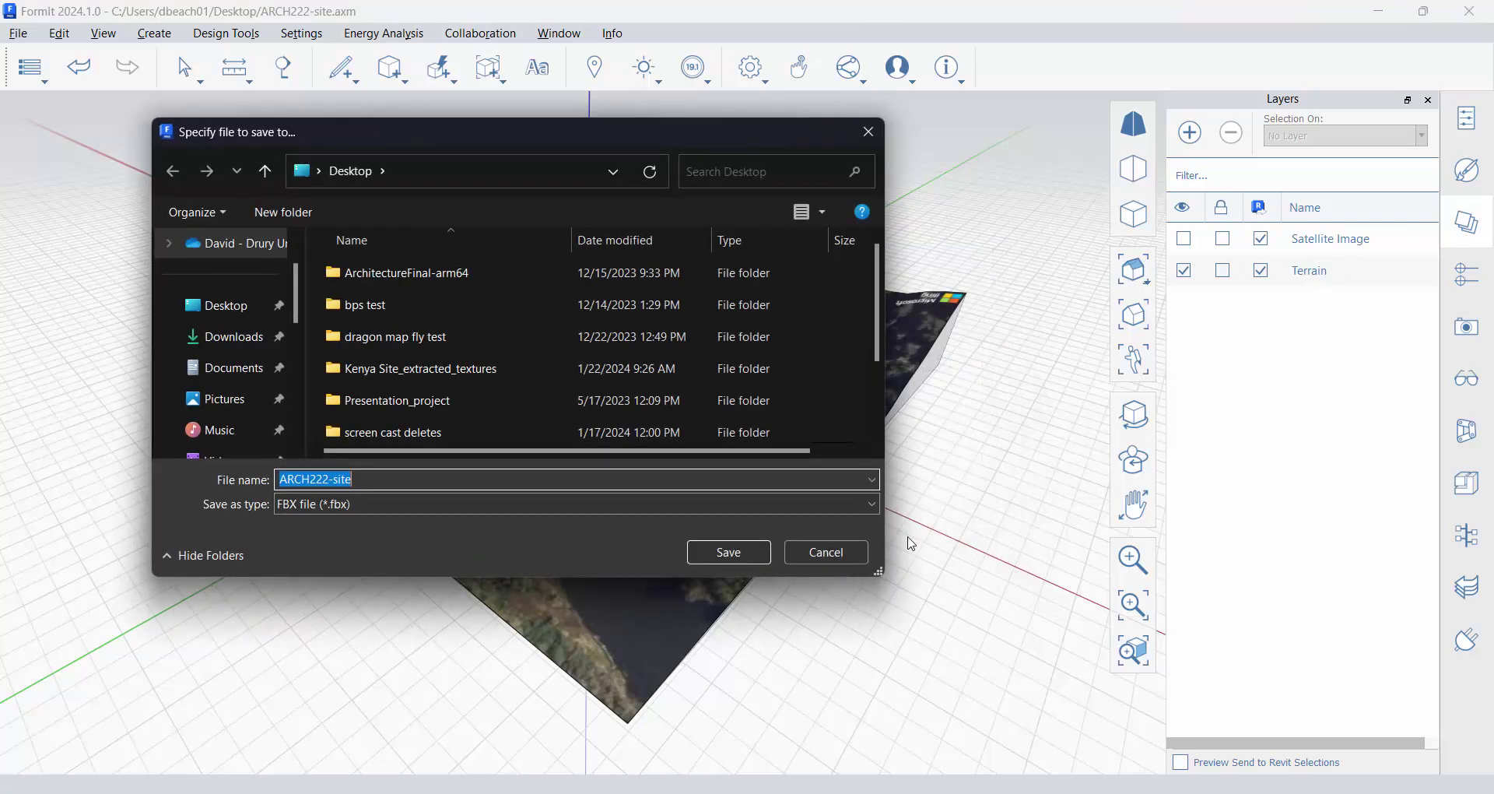
pyautogui.click(362, 478)
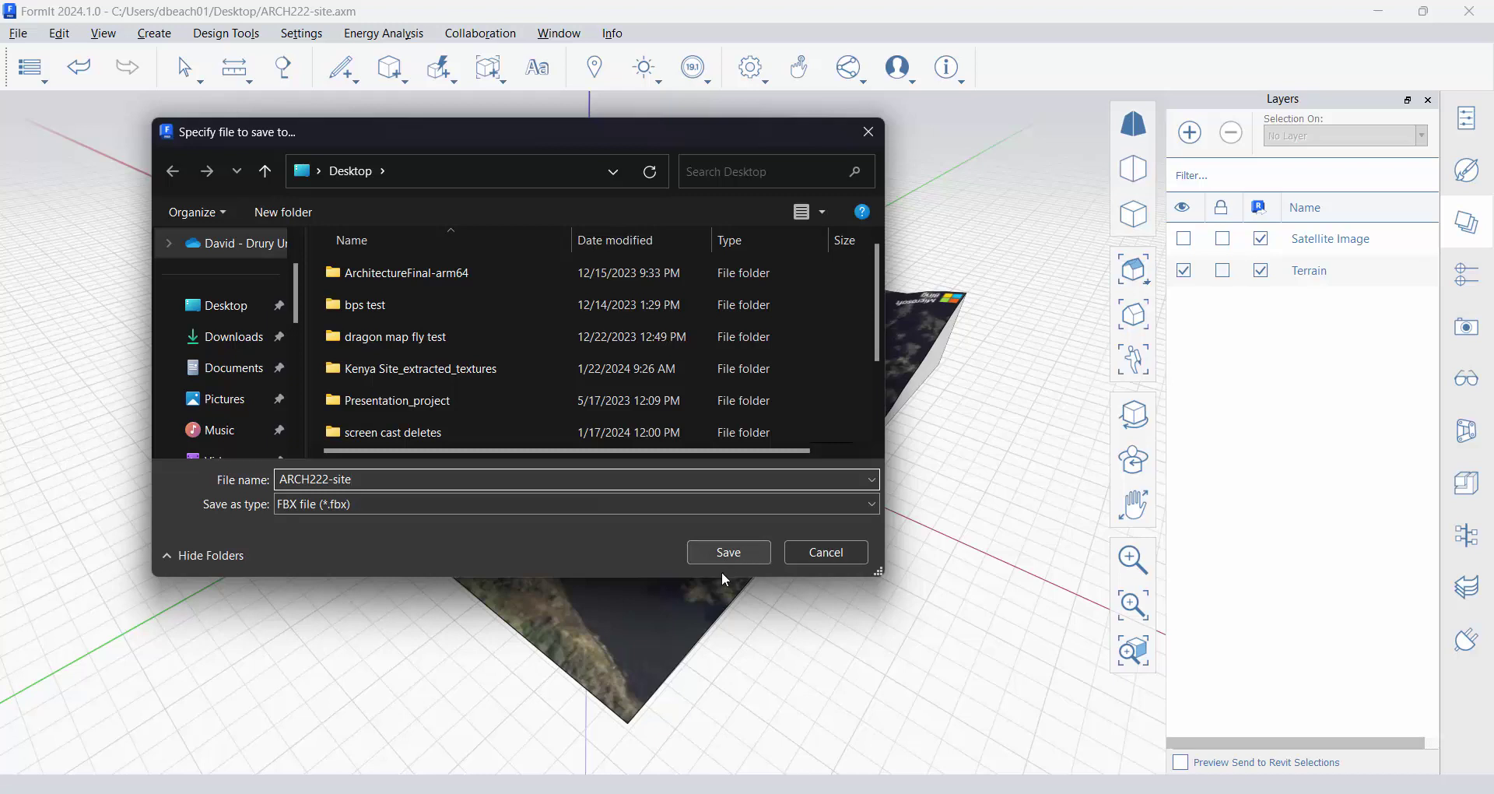
pyautogui.click(741, 549)
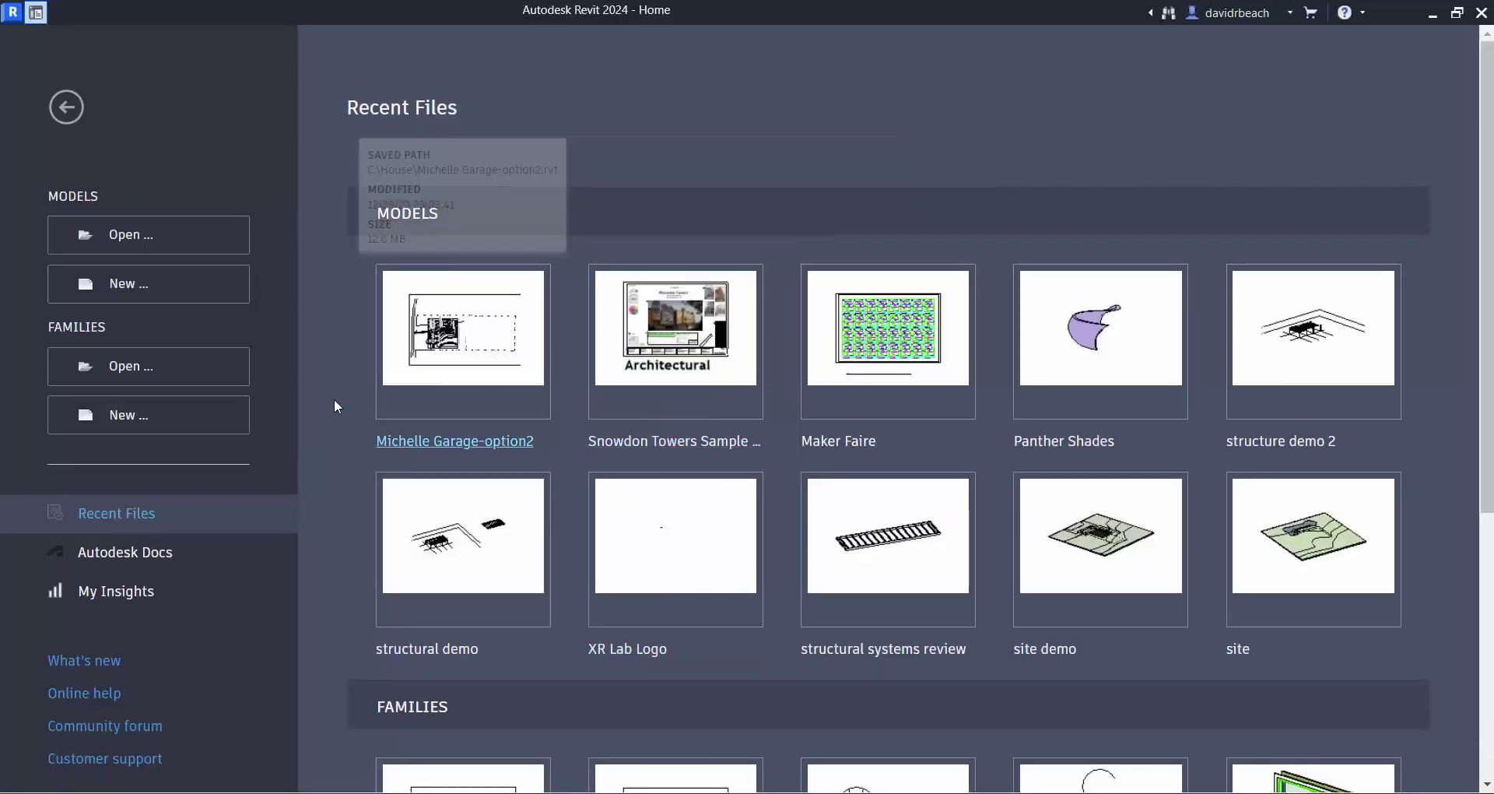
# Switch to Revit and create a new project from the English-Imperial template default.rte.
pyautogui.click(118, 289)
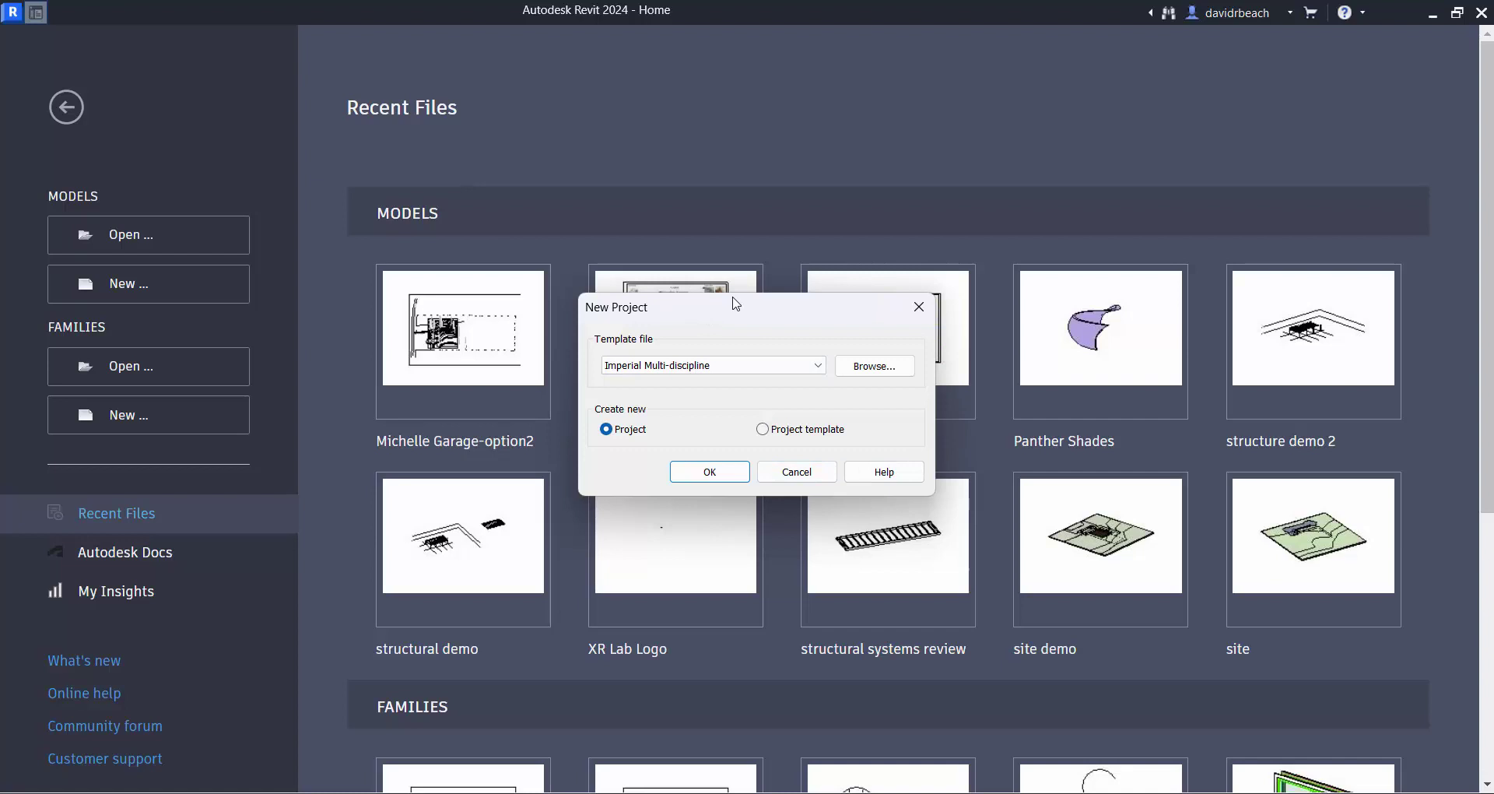
pyautogui.click(875, 367)
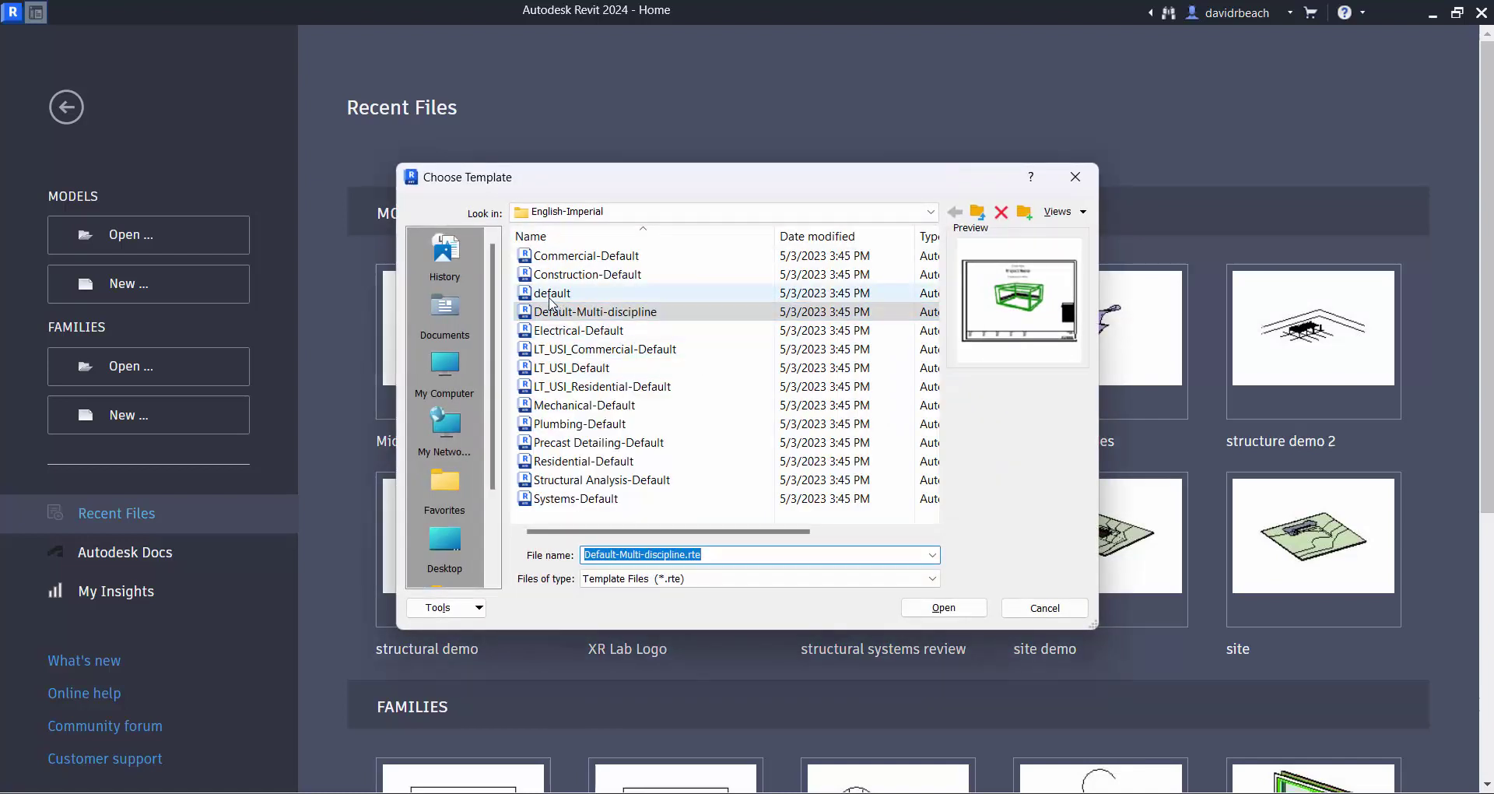
pyautogui.click(550, 295)
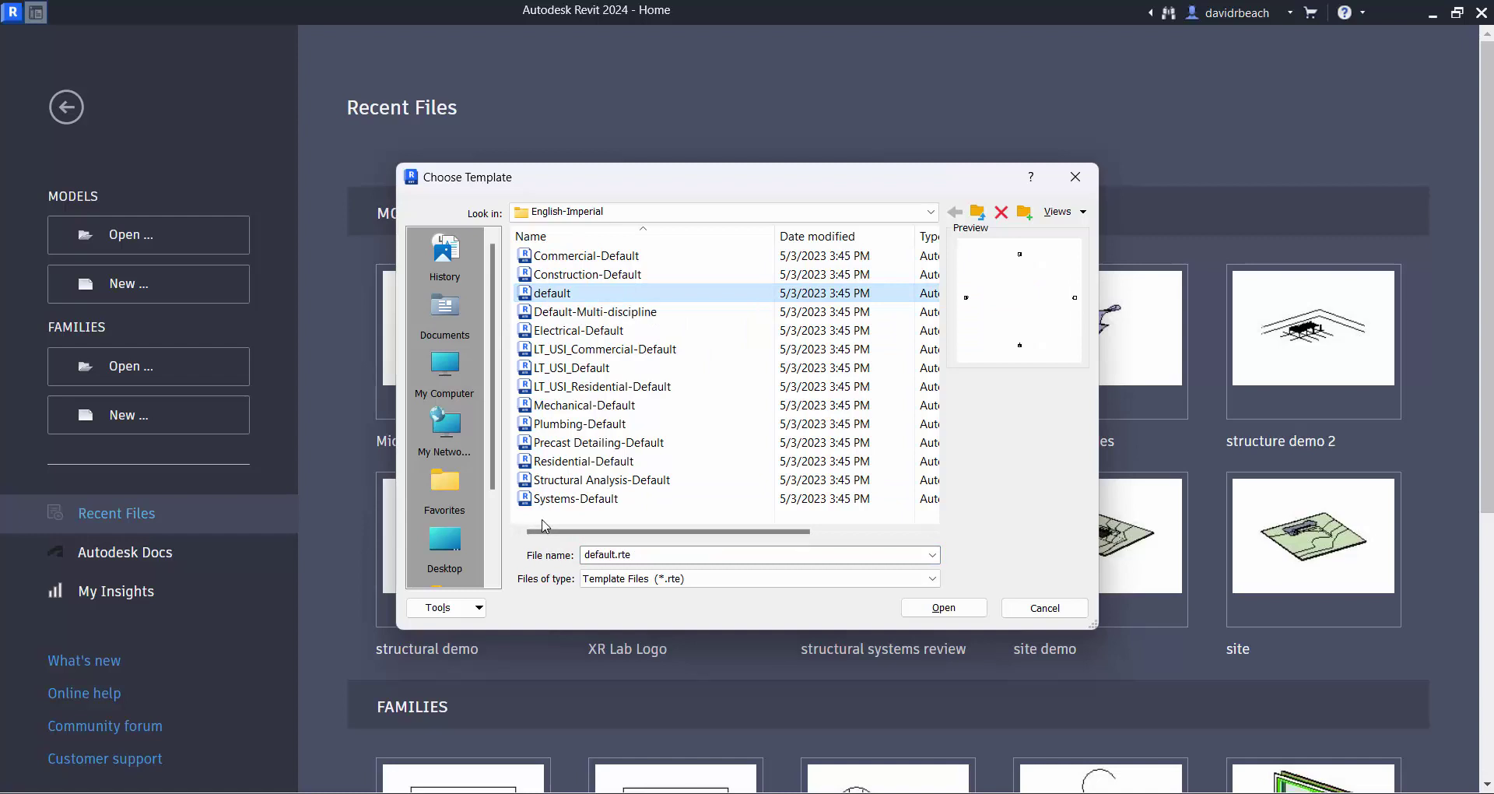
pyautogui.click(944, 608)
pyautogui.click(709, 471)
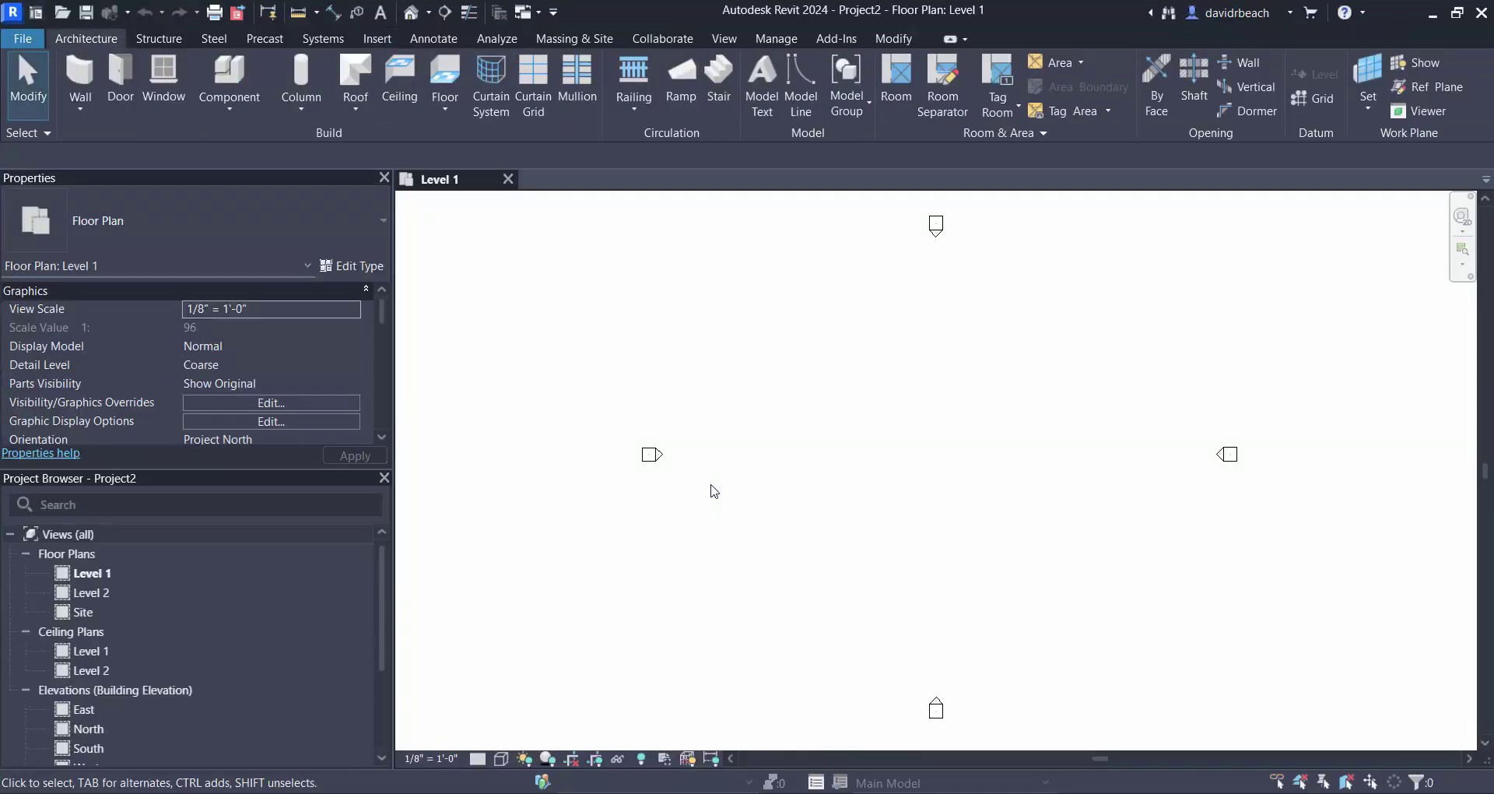
pyautogui.moveTo(761, 491); pyautogui.dragTo(867, 490, button='middle')
pyautogui.scroll(3, 919, 491)
pyautogui.scroll(-2, 922, 486)
pyautogui.scroll(2, 925, 476)
pyautogui.scroll(-2, 928, 480)
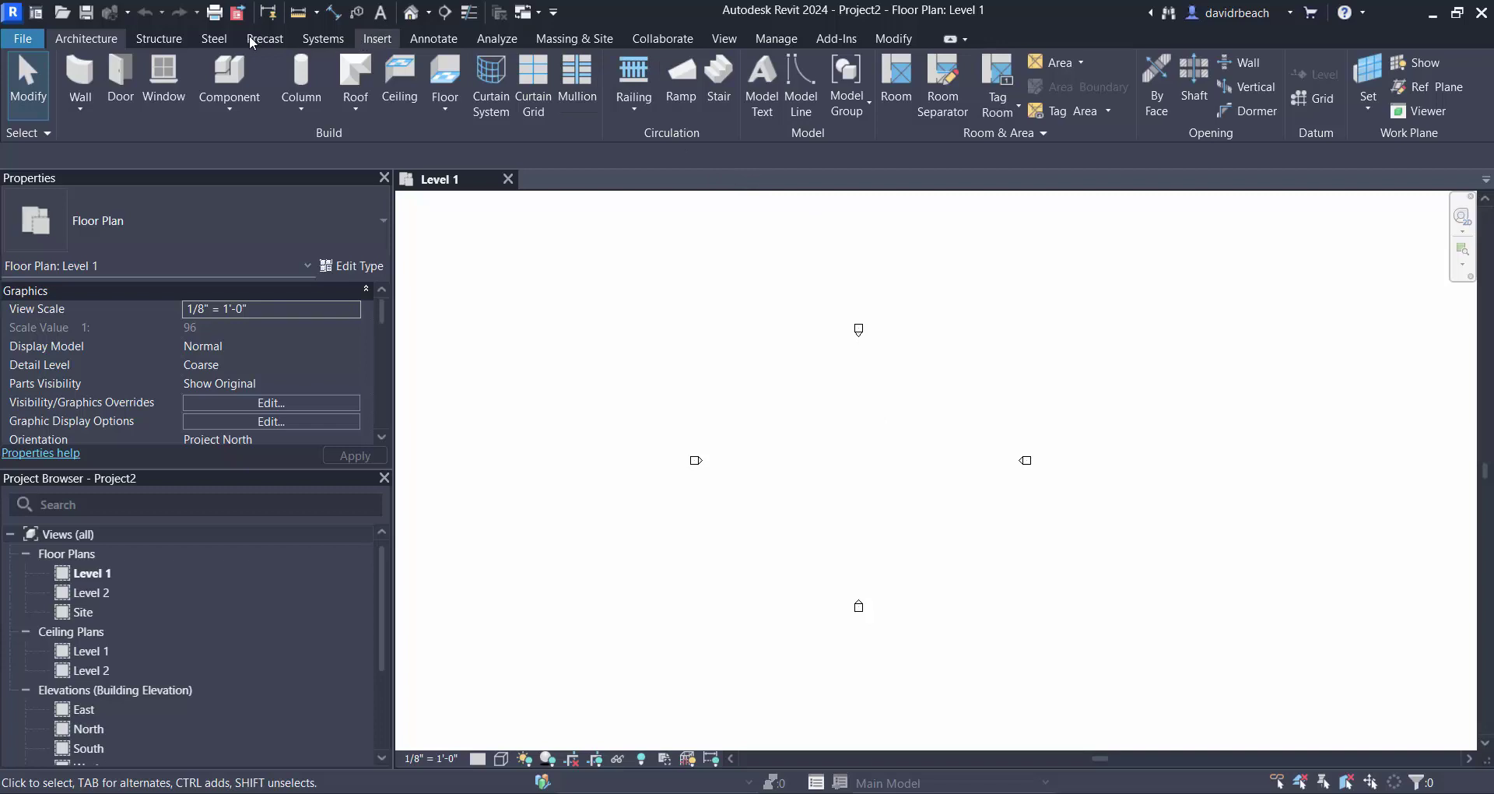
# Import the FormIt model ARCH222-site.axm from the Desktop as a CAD import, with the file type set to FormIt Files.
pyautogui.click(378, 41)
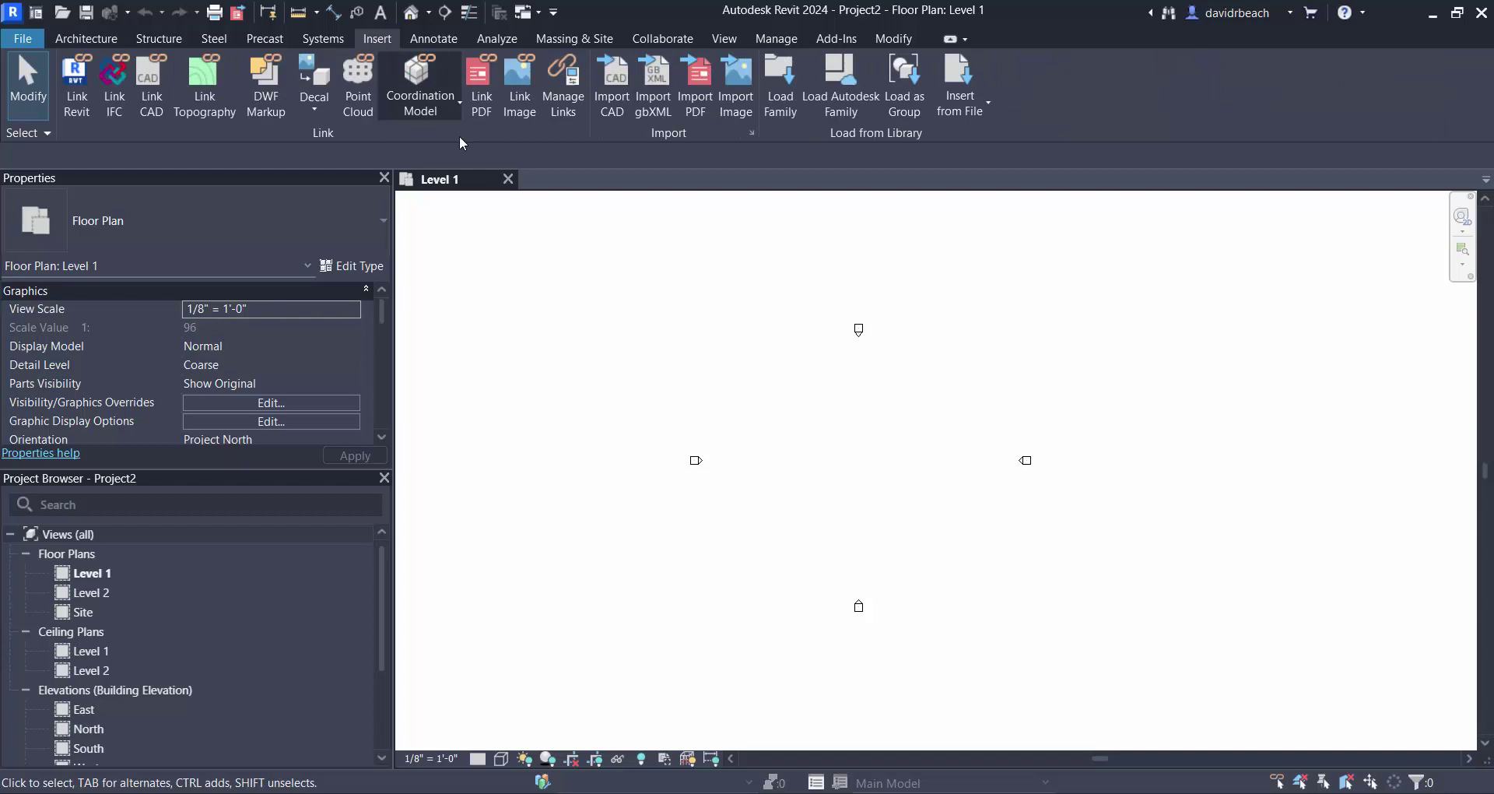
pyautogui.click(623, 90)
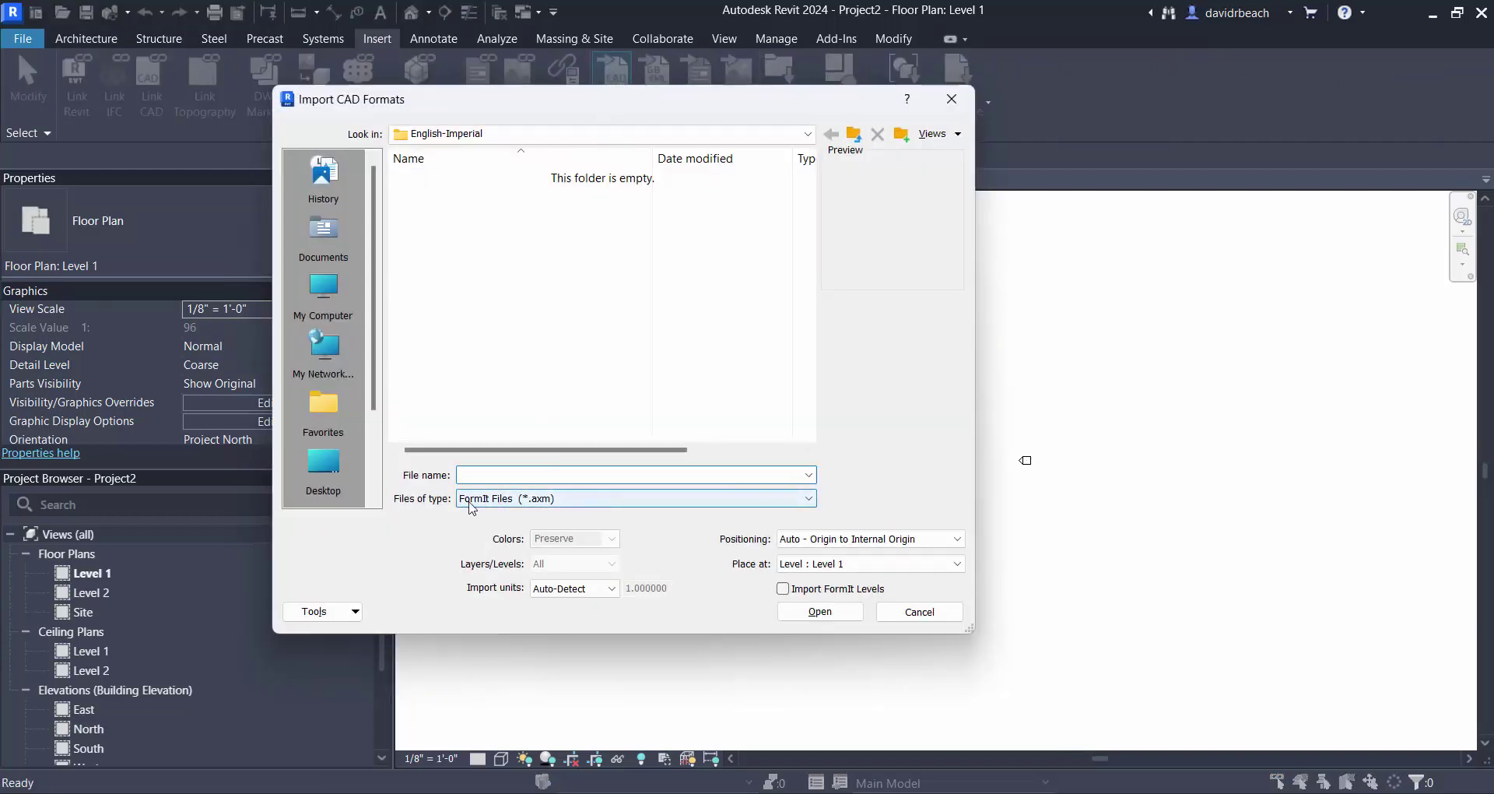
pyautogui.click(574, 502)
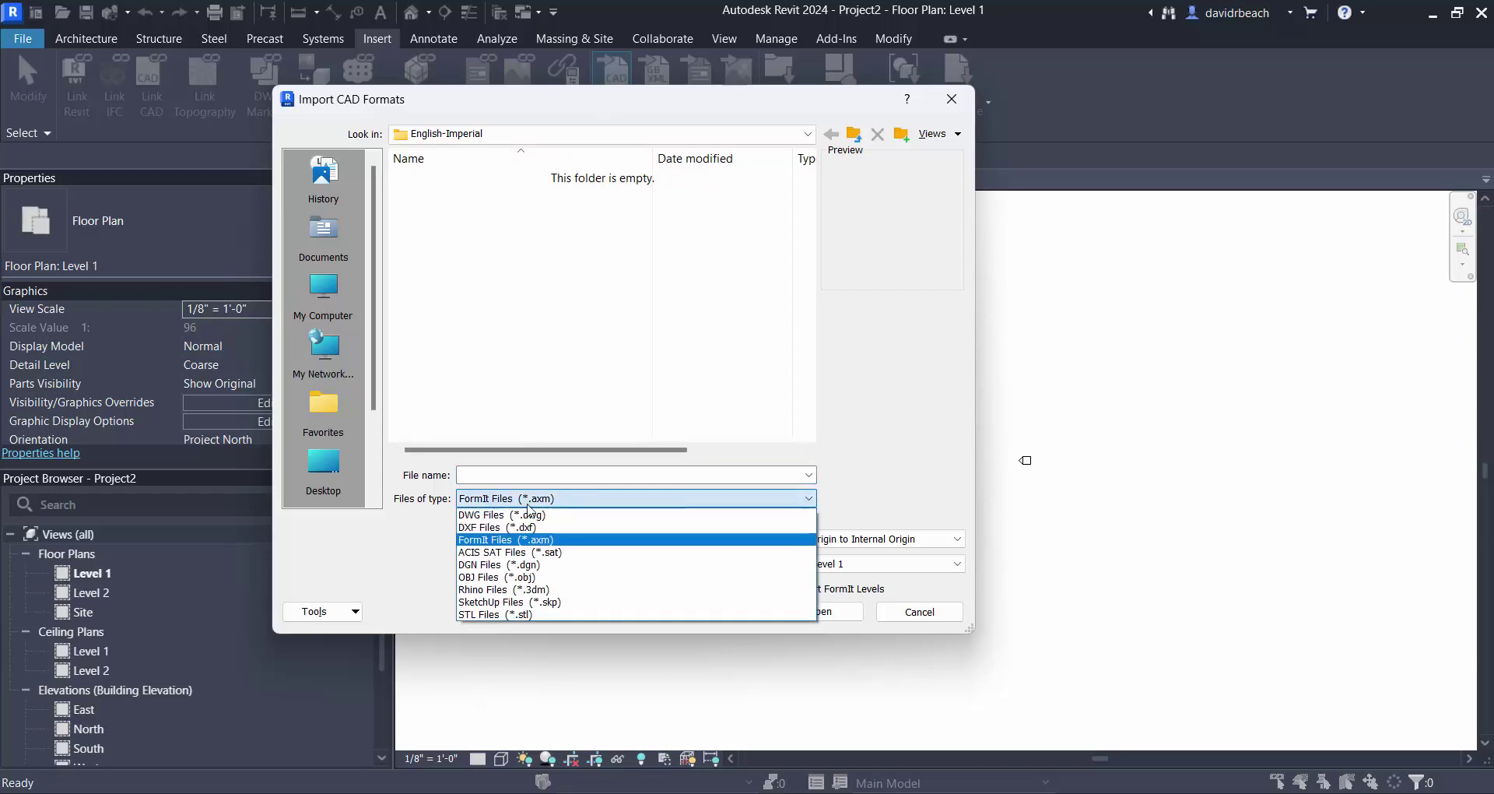
pyautogui.click(499, 520)
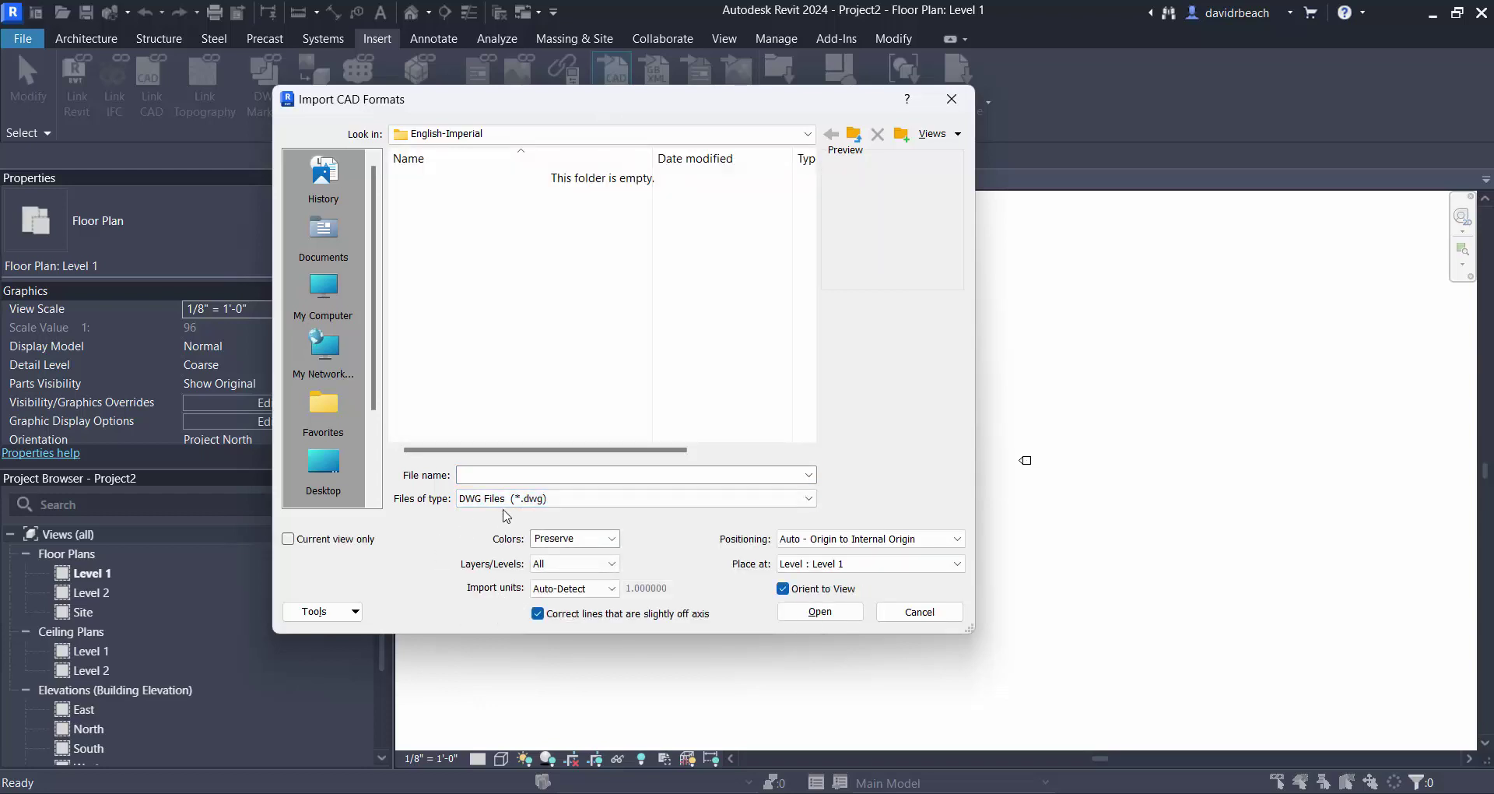
pyautogui.click(498, 499)
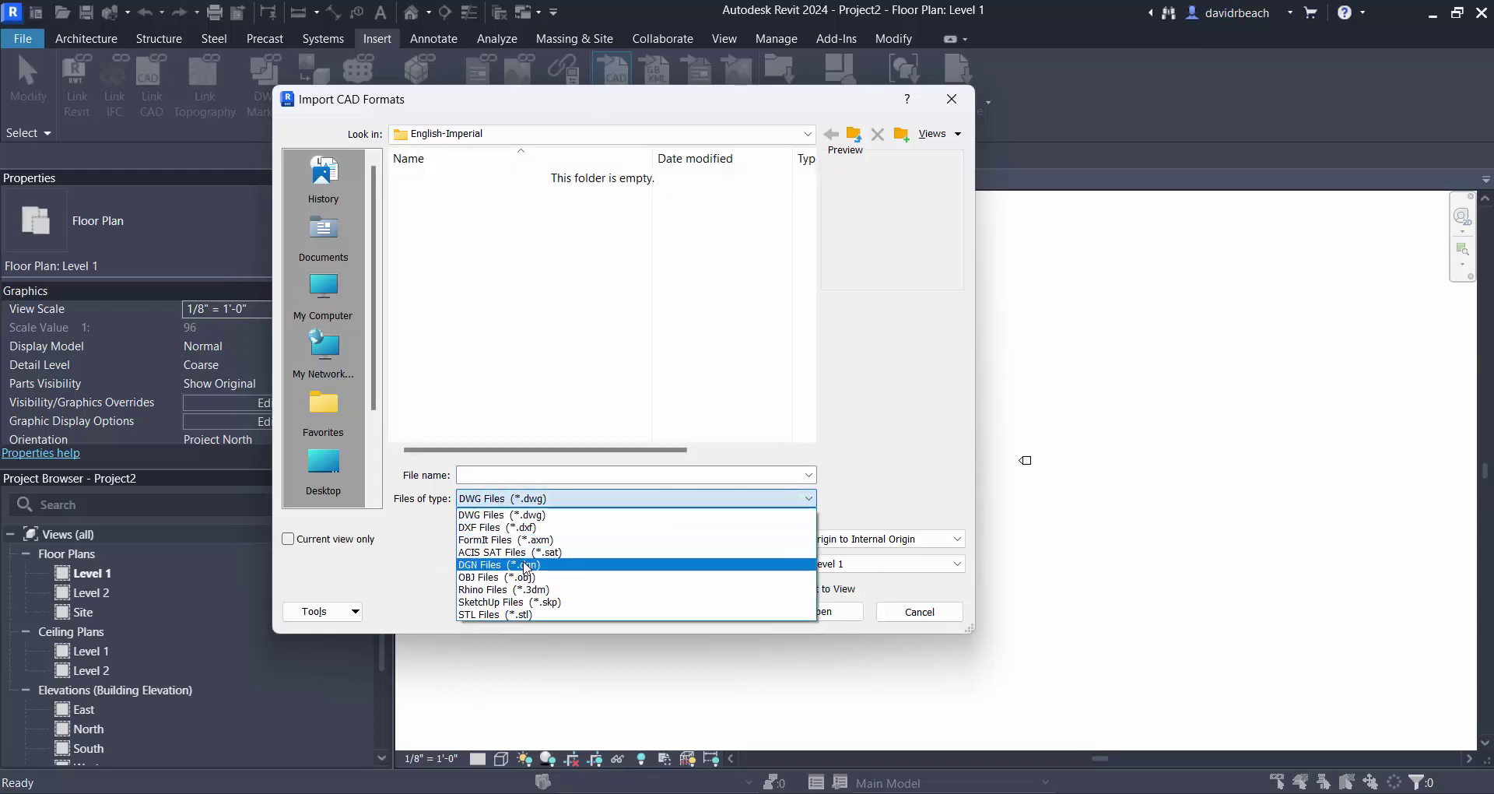
pyautogui.click(495, 540)
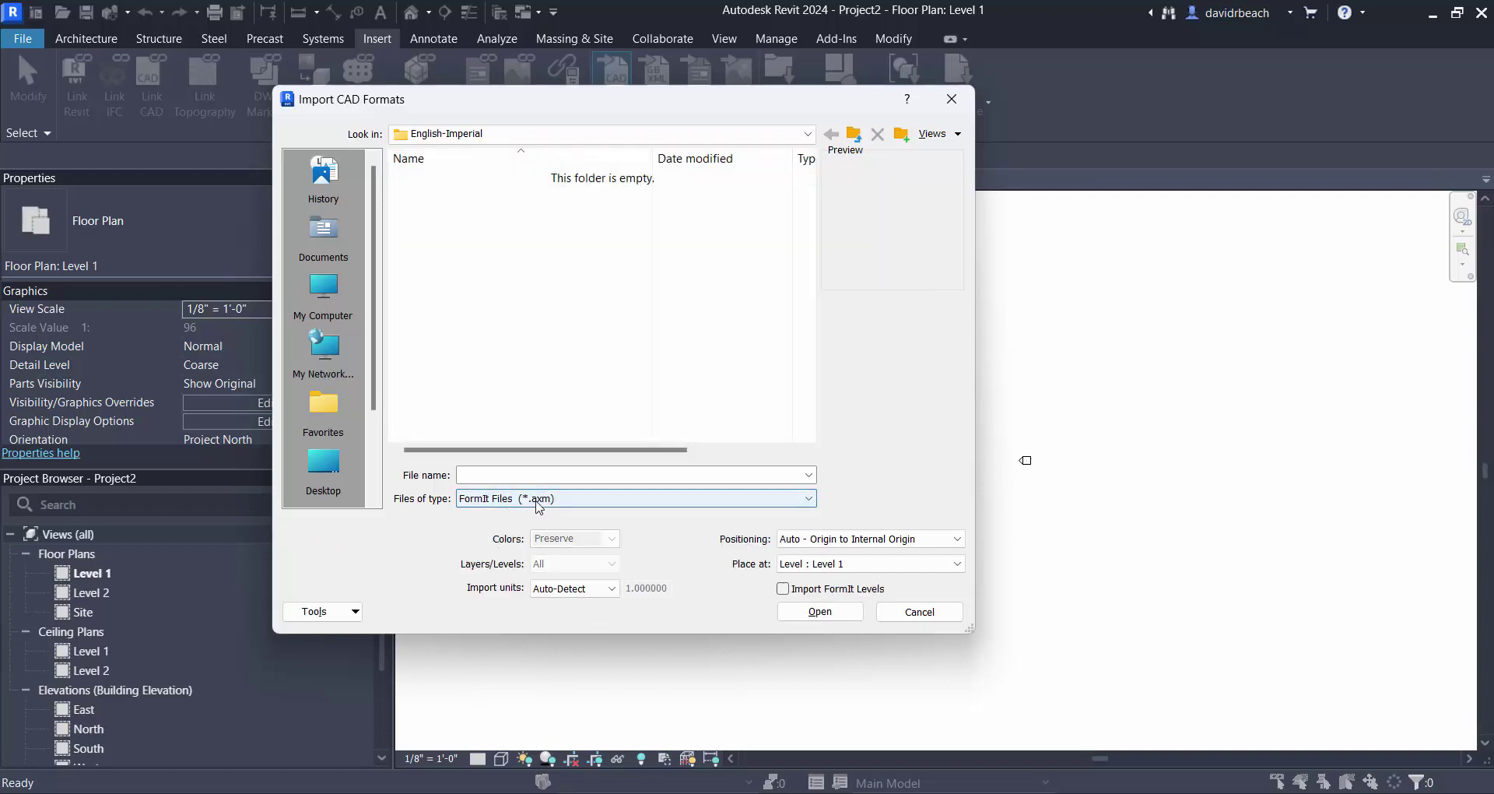
pyautogui.click(330, 470)
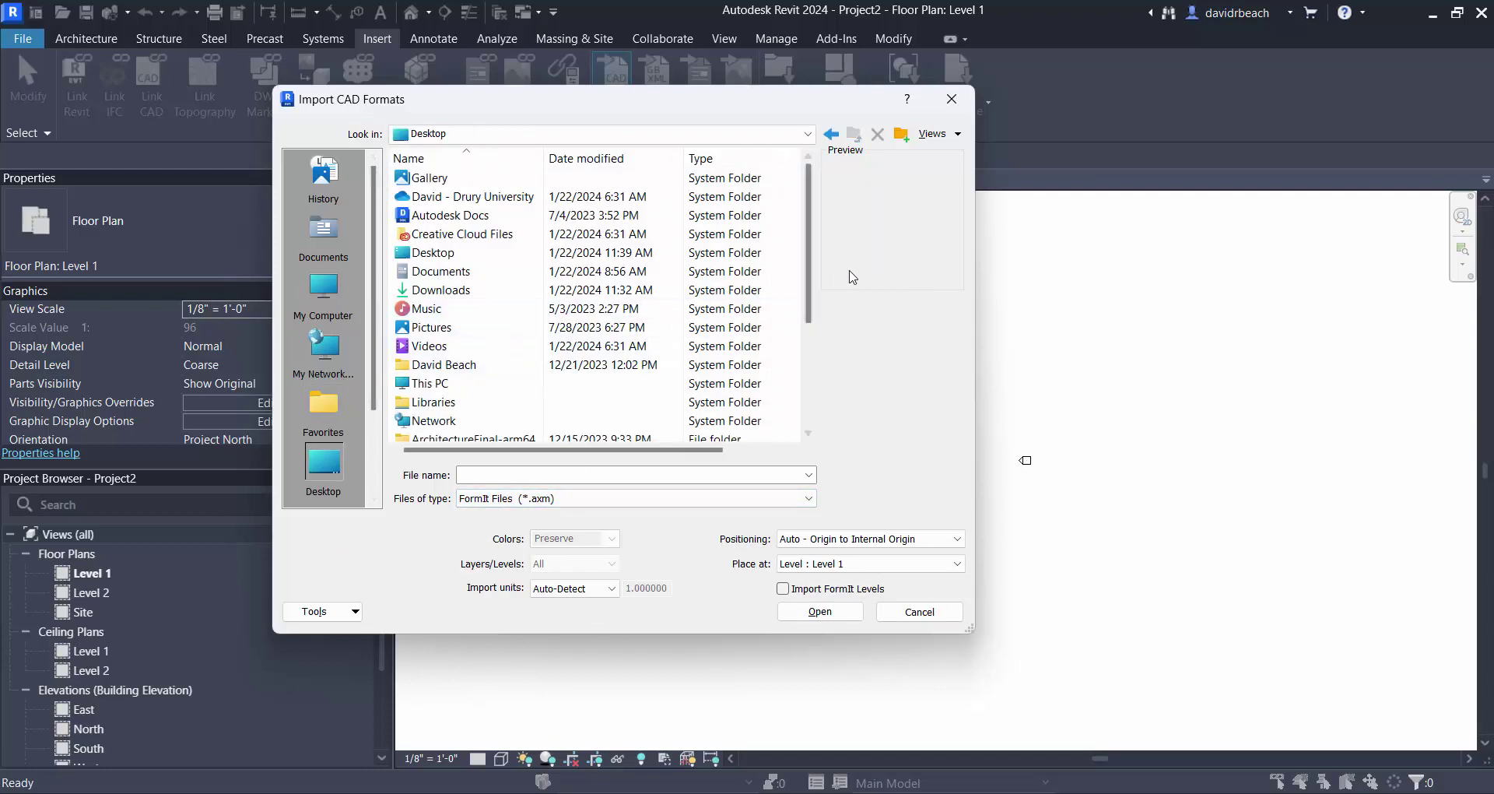
pyautogui.moveTo(805, 265); pyautogui.dragTo(804, 367)
pyautogui.click(435, 401)
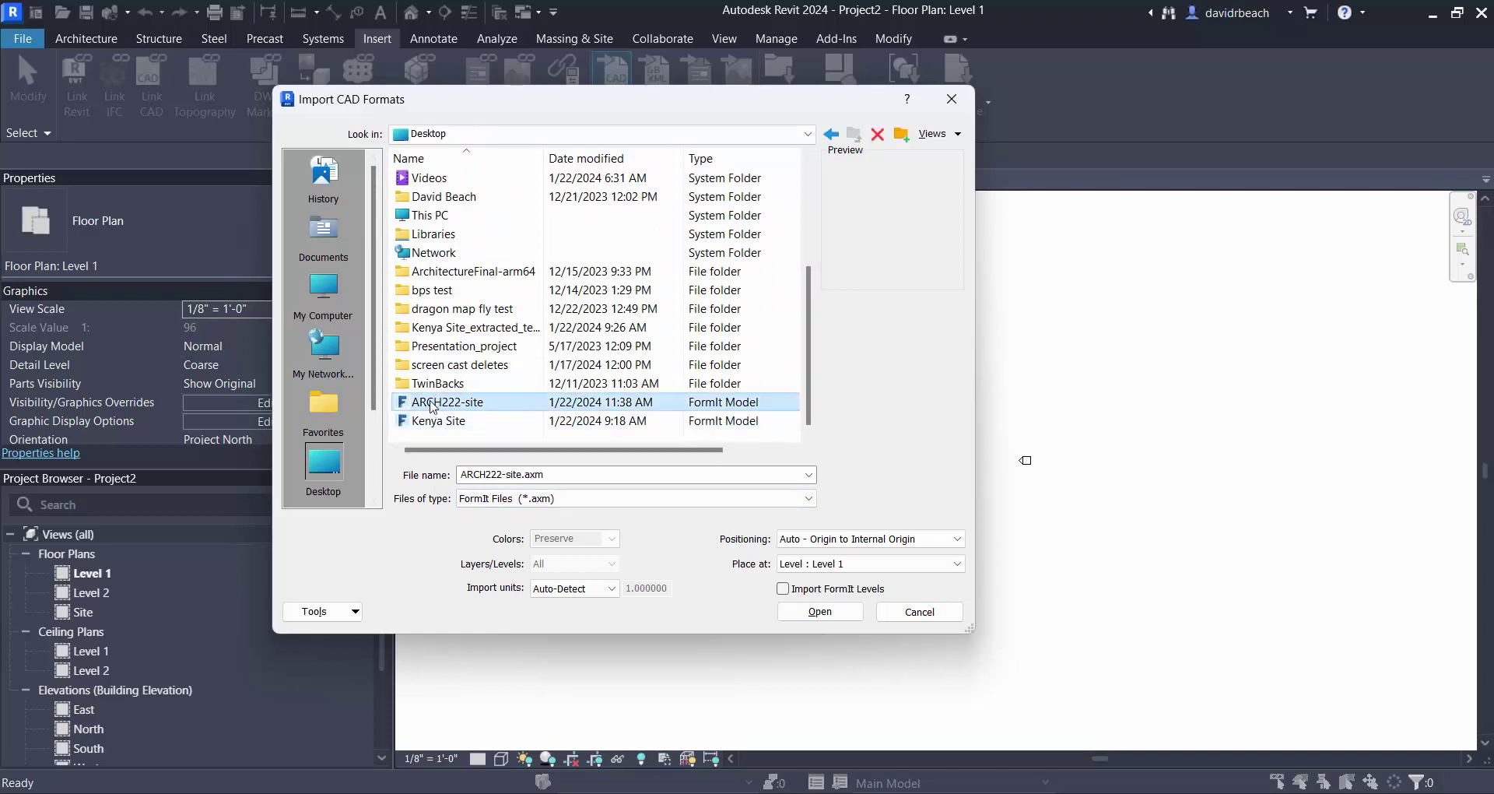
pyautogui.click(817, 611)
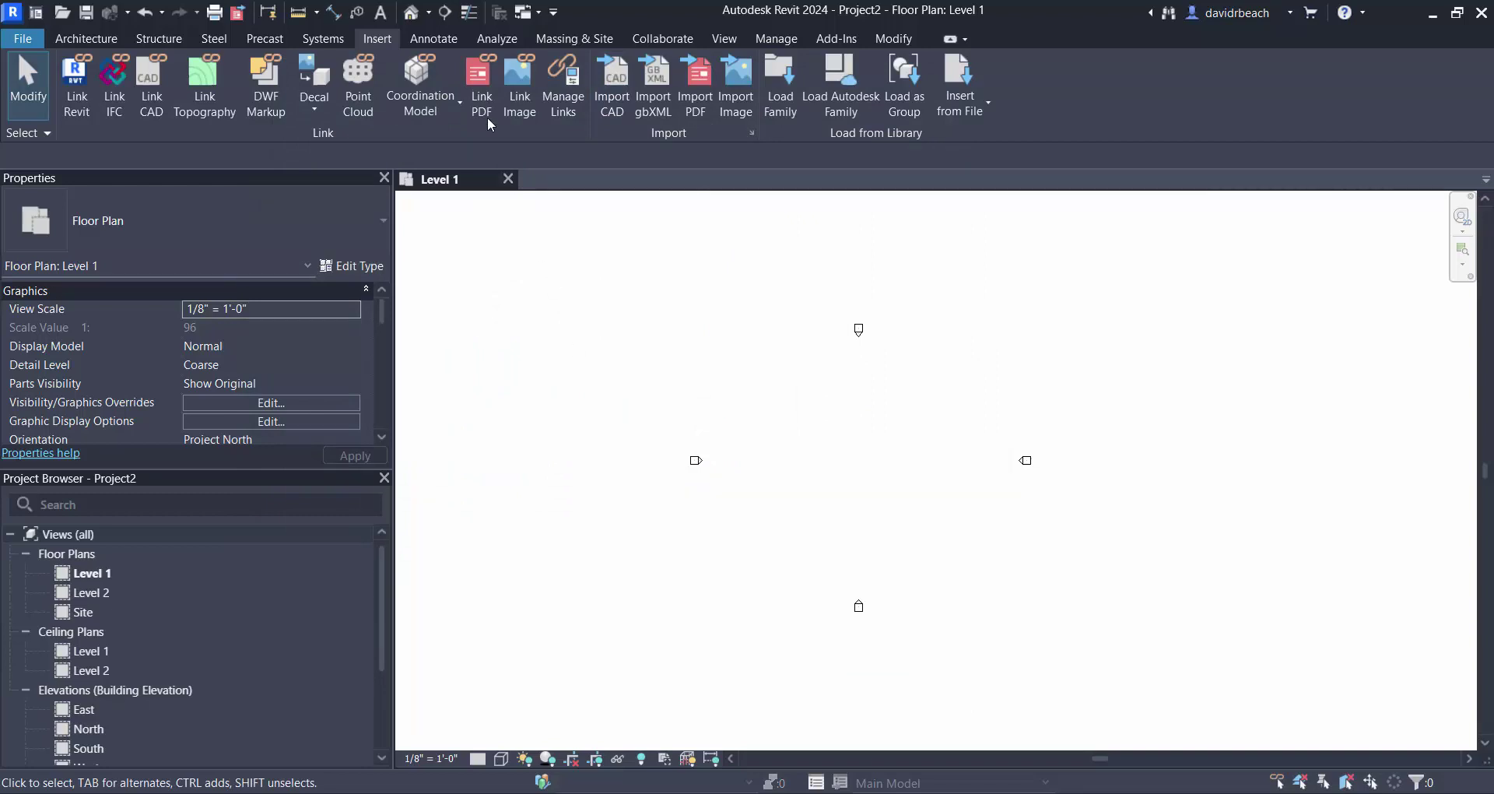
# Open the default 3D view, set its visual style to Textures, and look at the imported terrain from several sides.
pyautogui.click(413, 14)
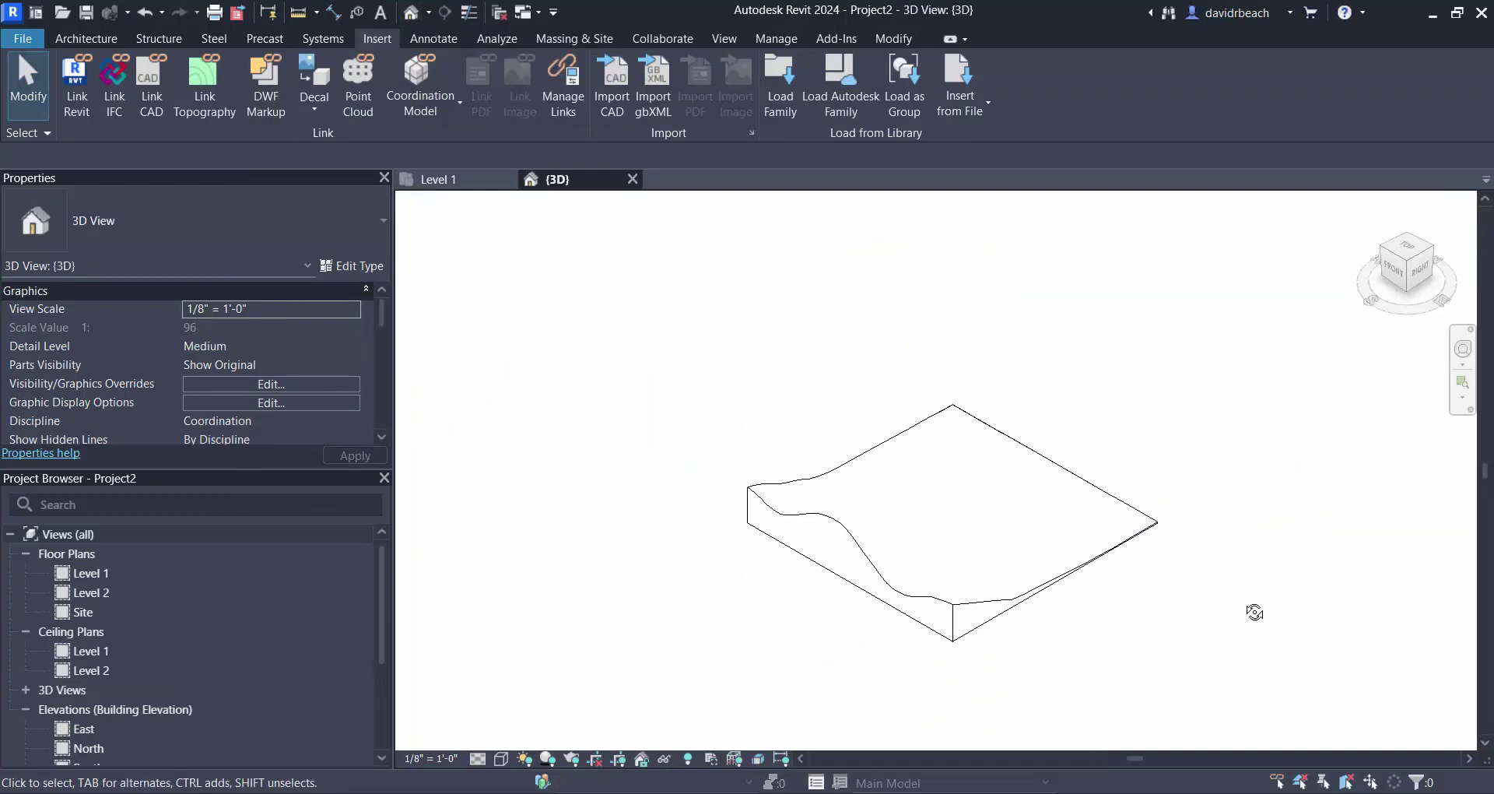
pyautogui.keyDown('shift'); pyautogui.moveTo(1255, 613); pyautogui.dragTo(796, 537, button='middle'); pyautogui.keyUp('shift')
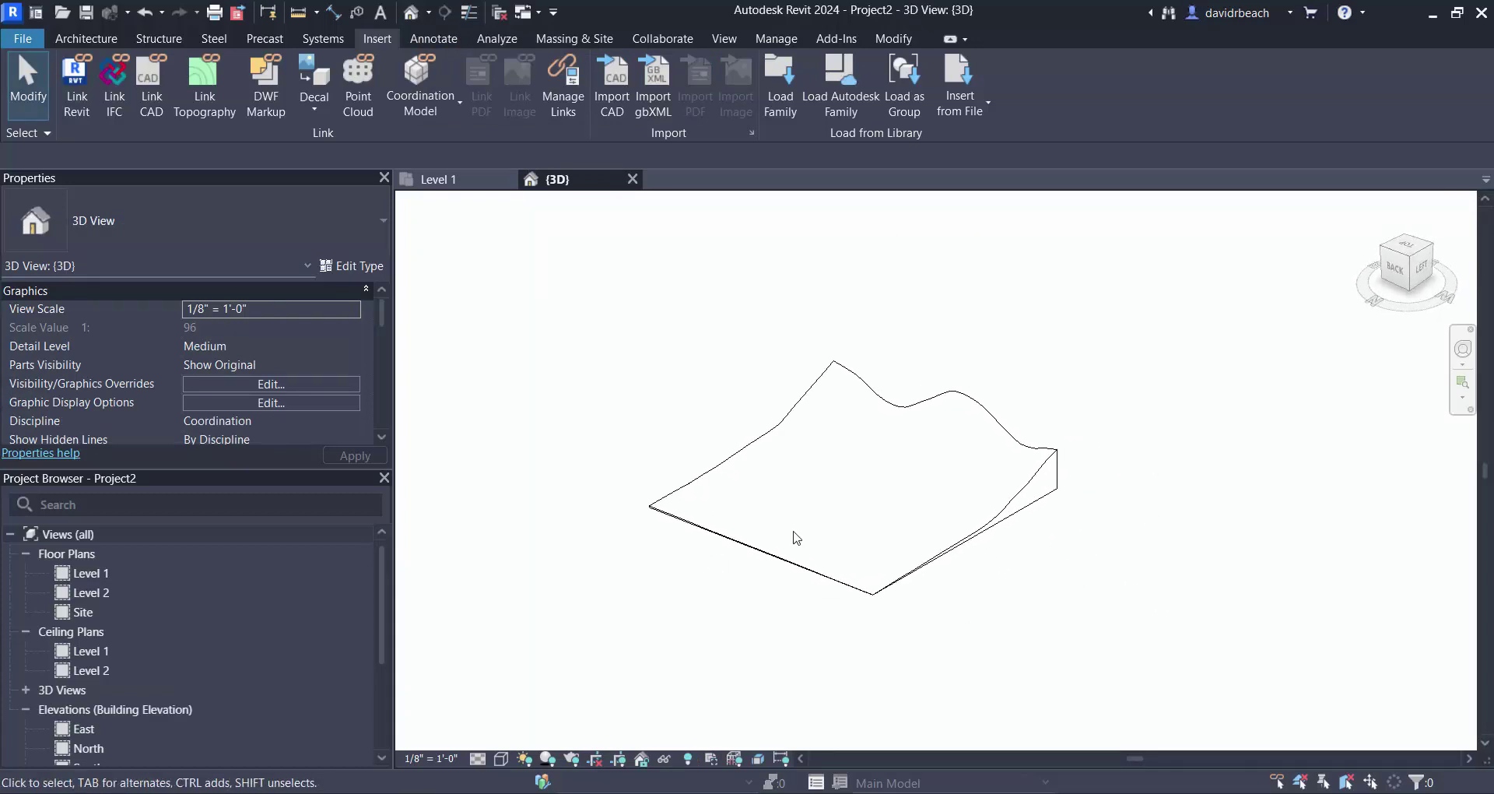
pyautogui.scroll(3, 795, 517)
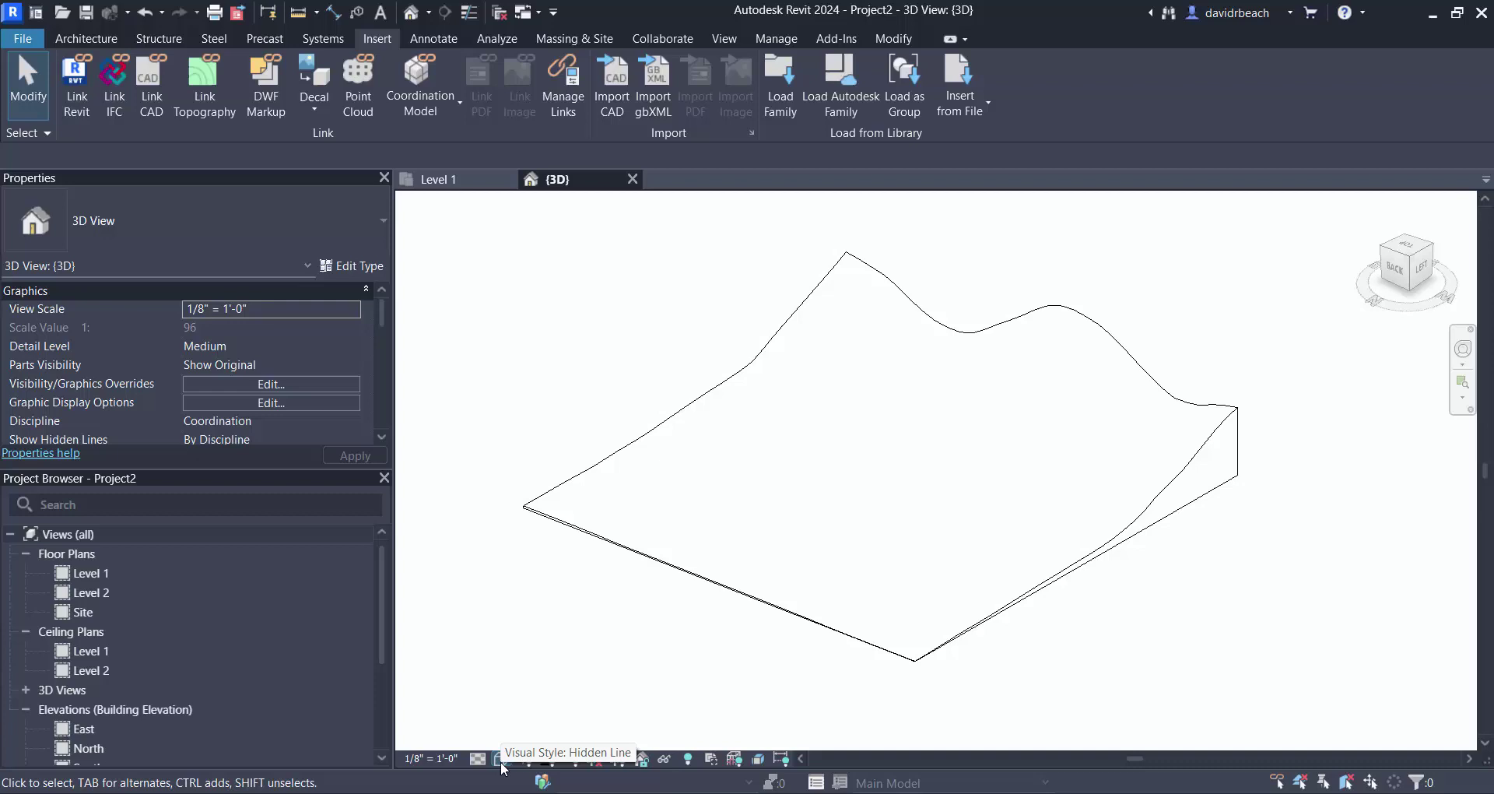
pyautogui.click(502, 761)
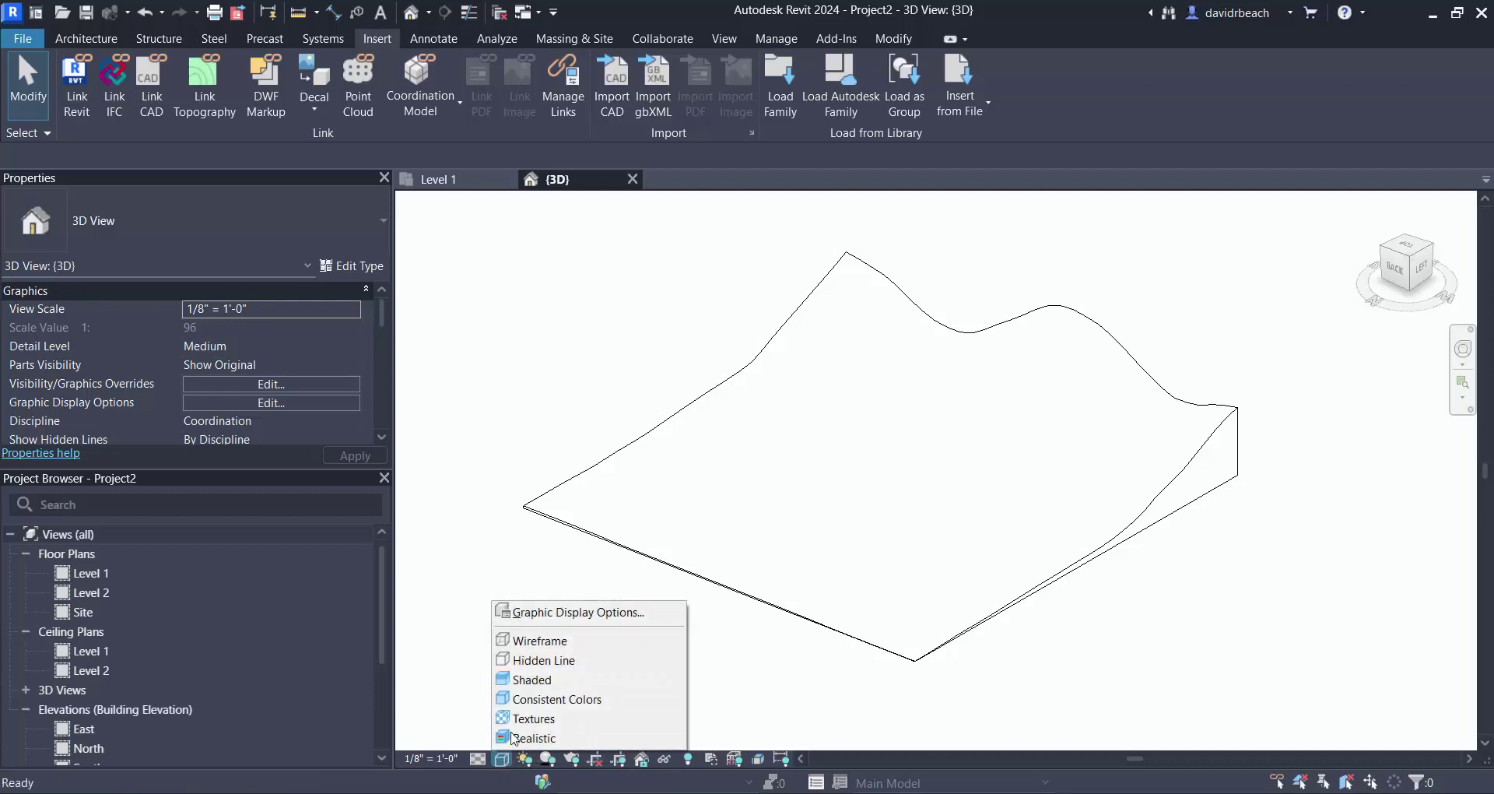
pyautogui.click(523, 719)
pyautogui.keyDown('shift'); pyautogui.moveTo(546, 540); pyautogui.dragTo(615, 580, button='middle'); pyautogui.keyUp('shift')
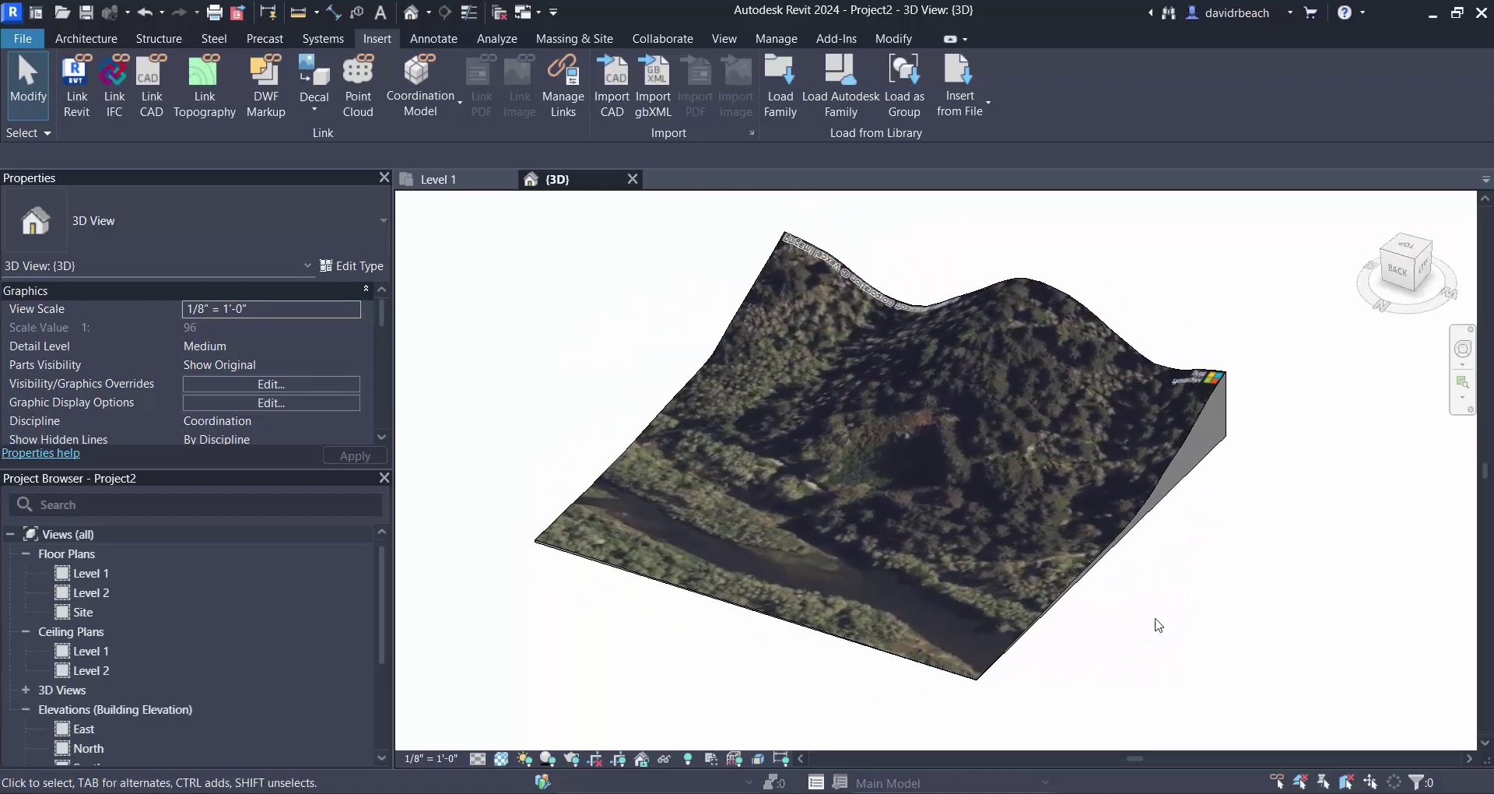
pyautogui.keyDown('shift'); pyautogui.moveTo(1257, 603); pyautogui.dragTo(1395, 617, button='middle'); pyautogui.keyUp('shift')
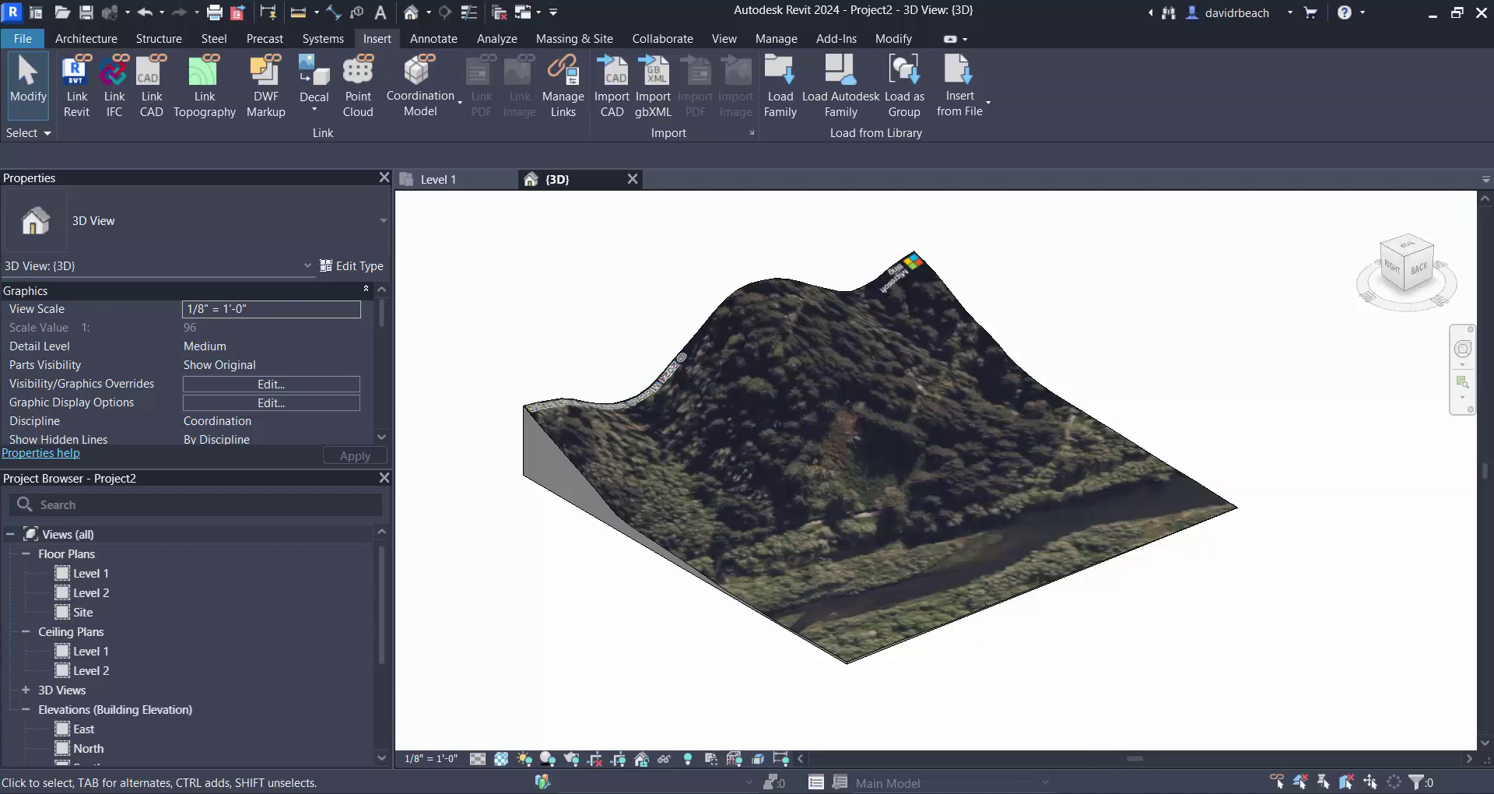
# Switch to Twinmotion and start a new project without saving the current one.
pyautogui.moveTo(1140, 793)
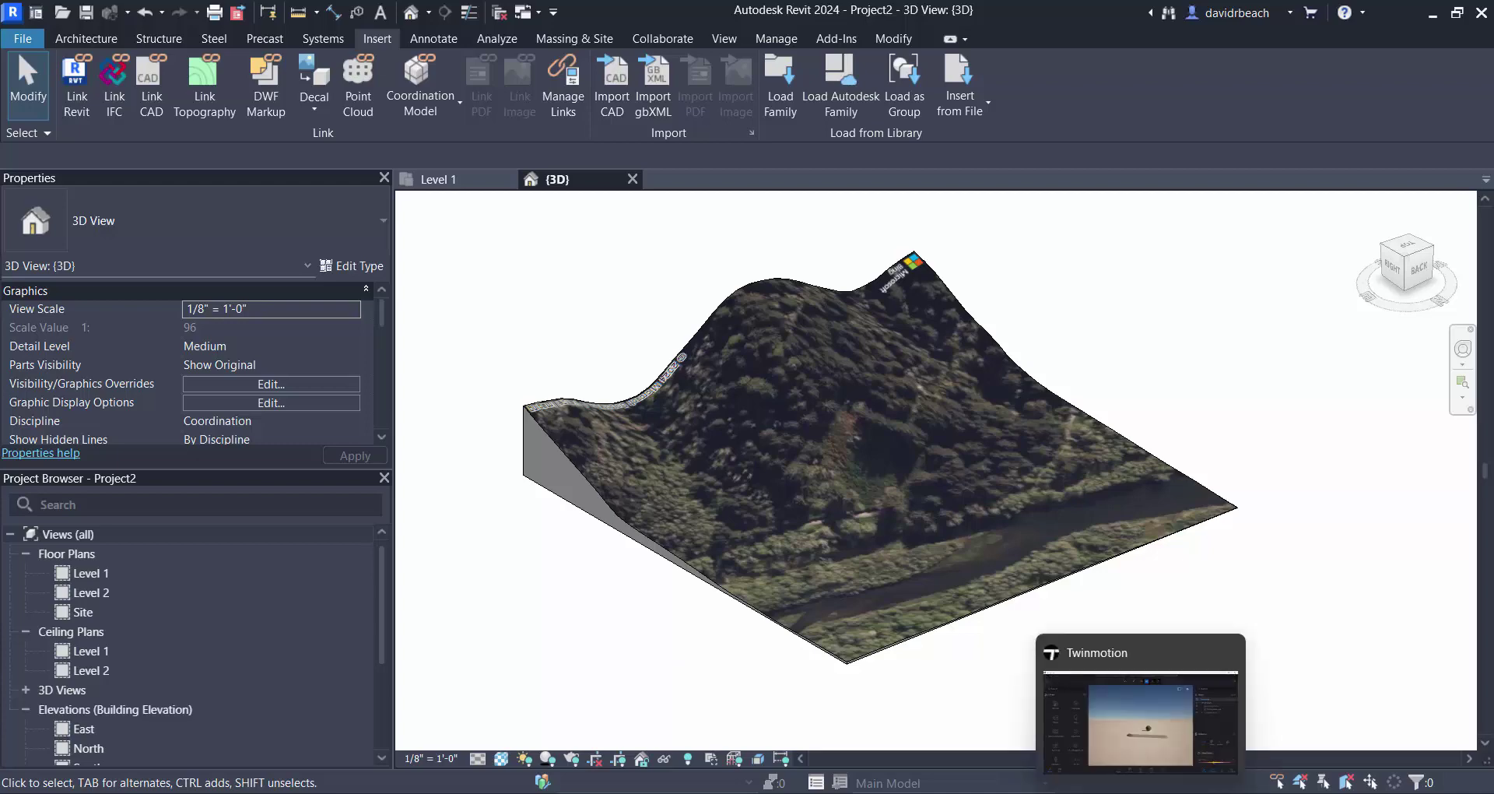
pyautogui.click(1140, 792)
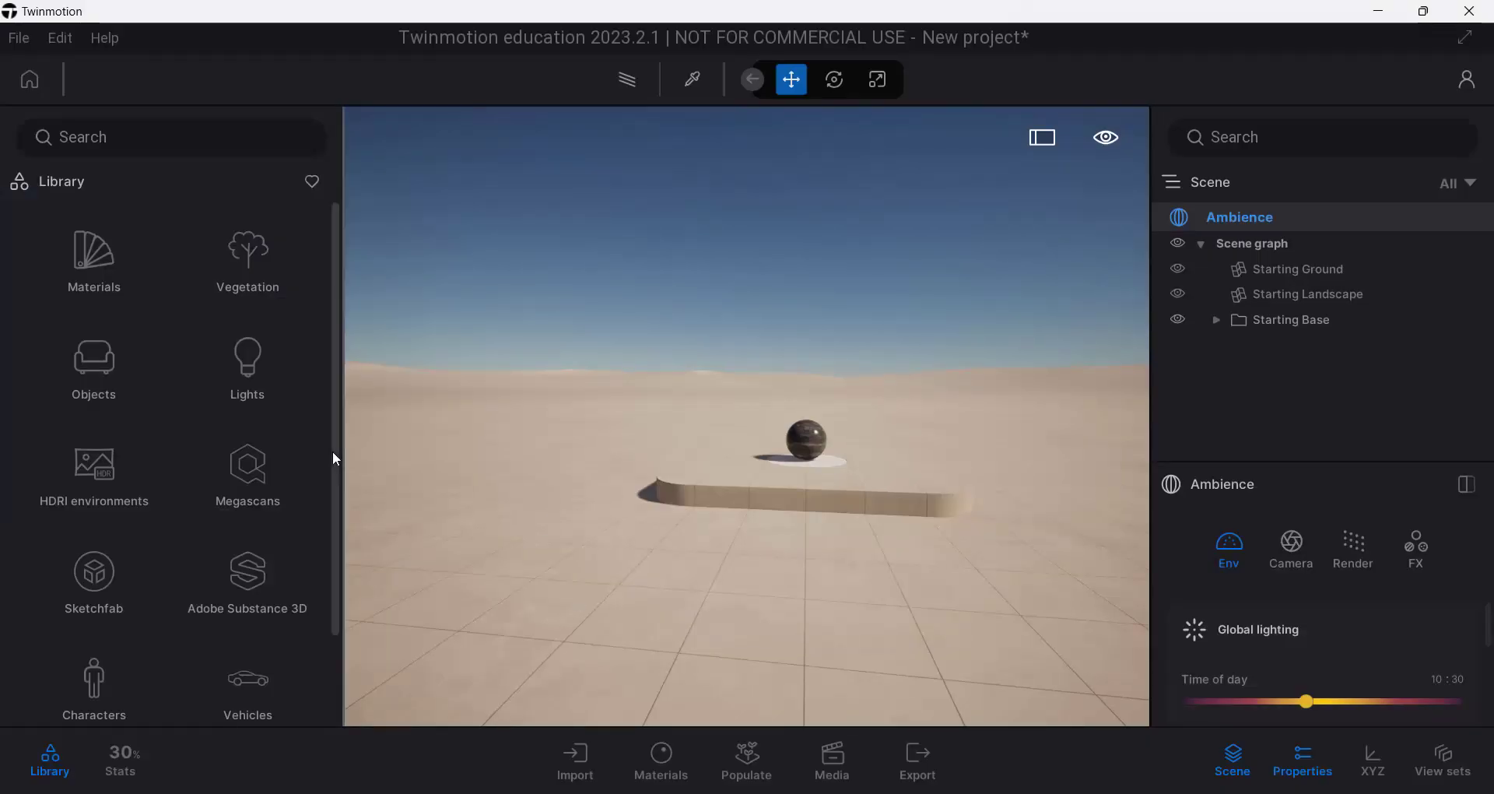
pyautogui.moveTo(587, 654)
pyautogui.mouseDown(button='right')
pyautogui.moveTo(784, 666)
pyautogui.moveTo(739, 698)
pyautogui.moveTo(609, 649)
pyautogui.mouseUp(button='right')
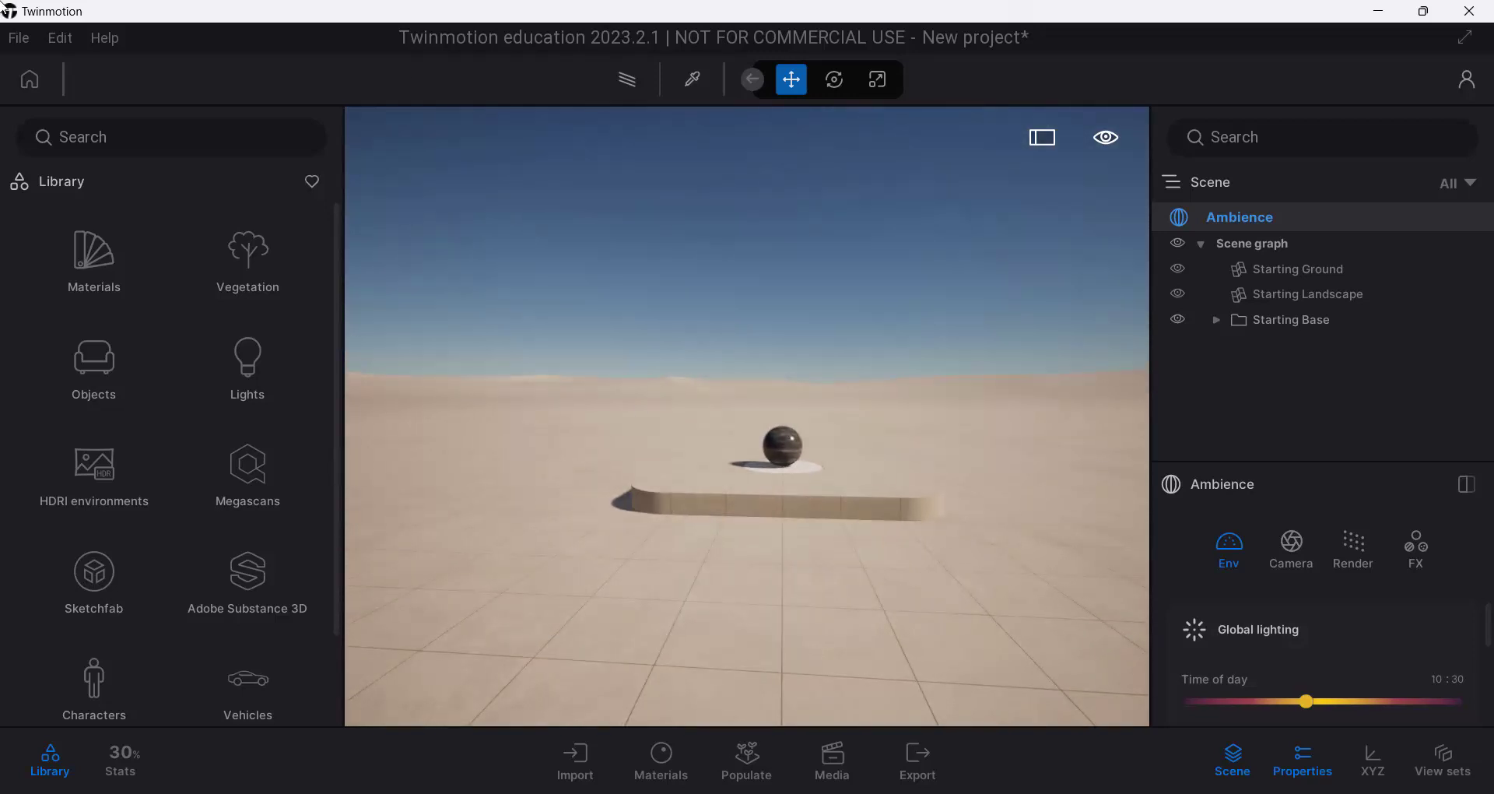
pyautogui.click(19, 37)
pyautogui.click(47, 66)
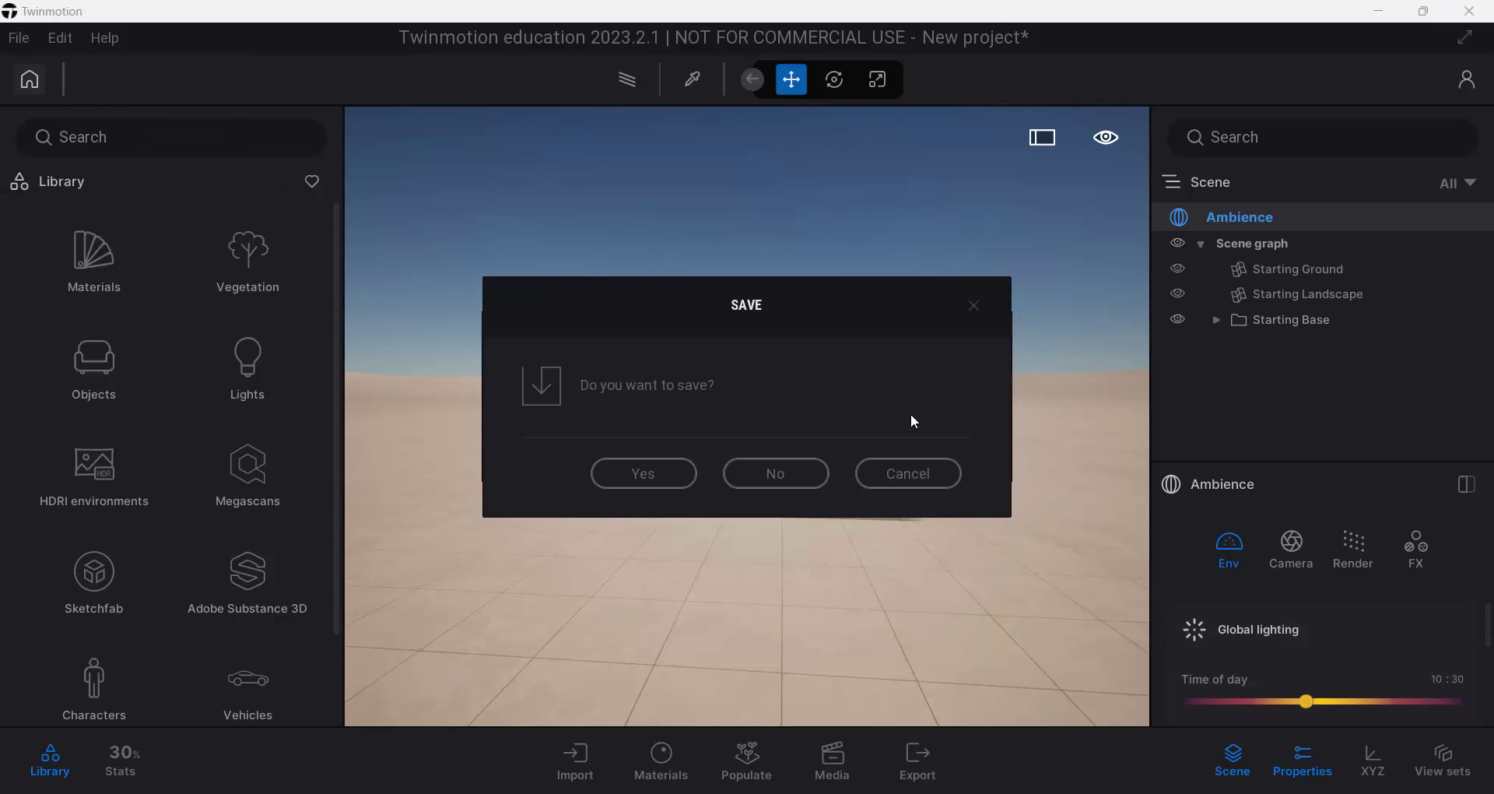
pyautogui.click(814, 474)
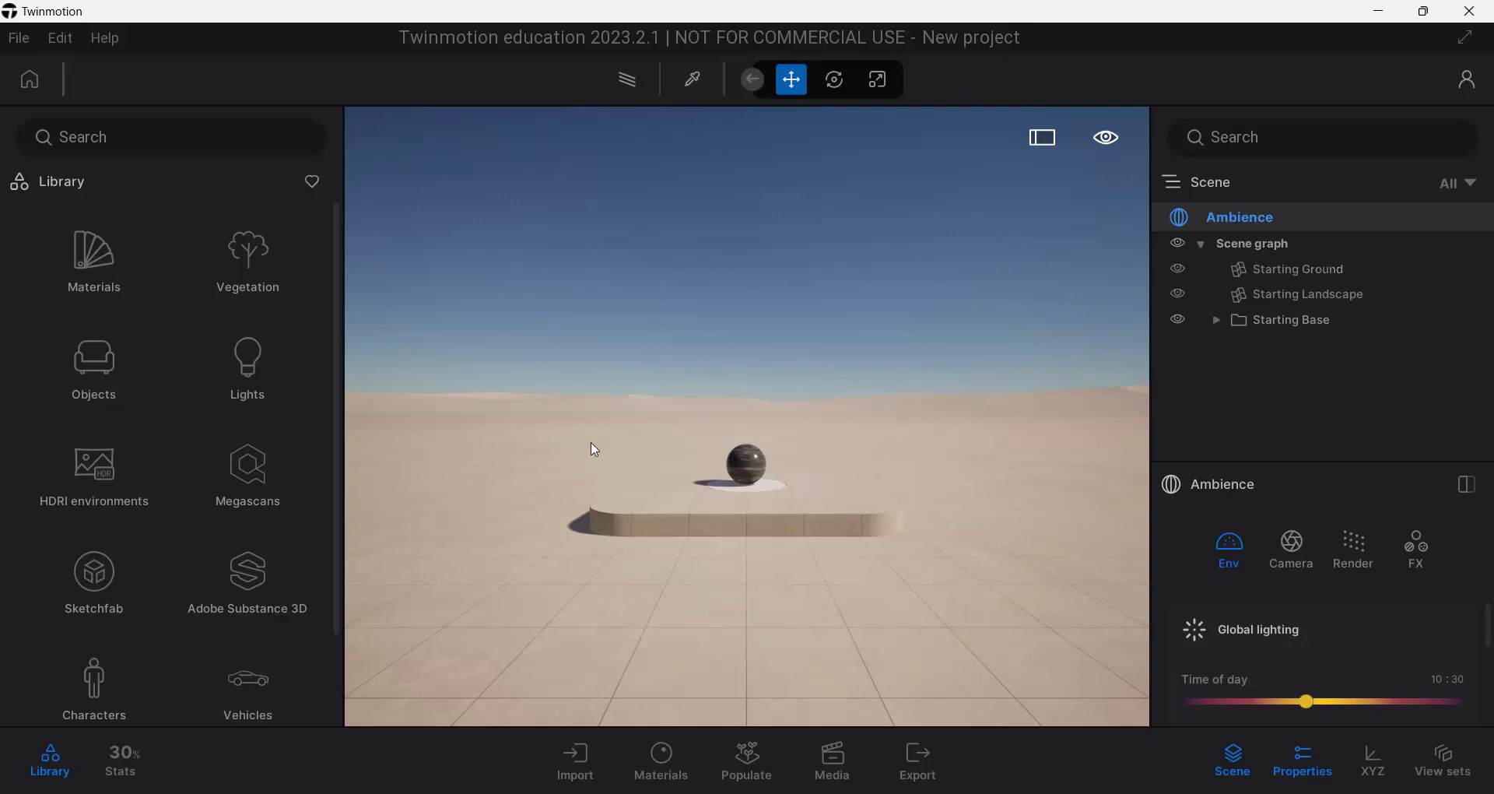
# Delete the Starting Base folder from the scene graph.
pyautogui.click(1300, 270)
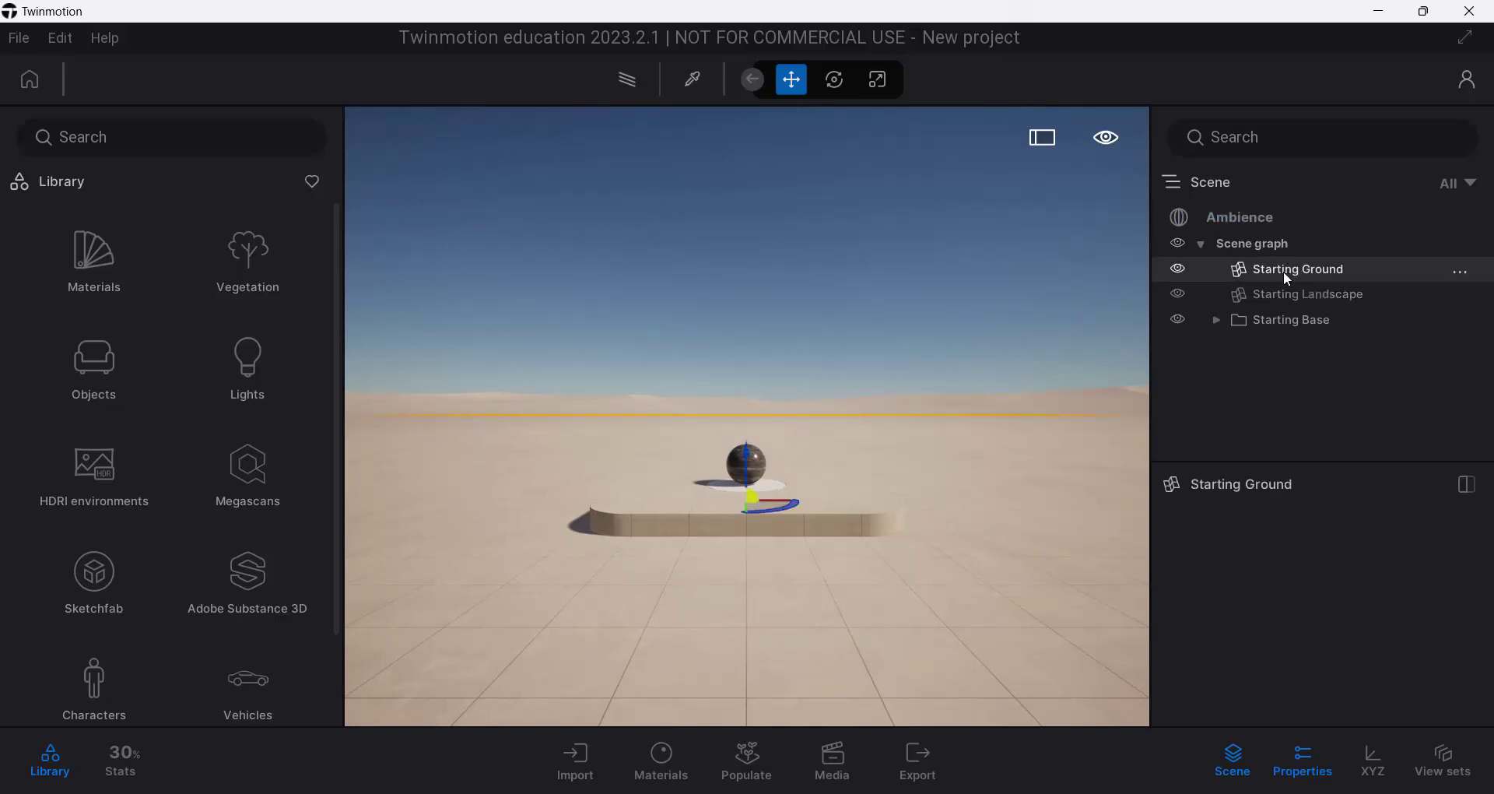
pyautogui.click(1281, 319)
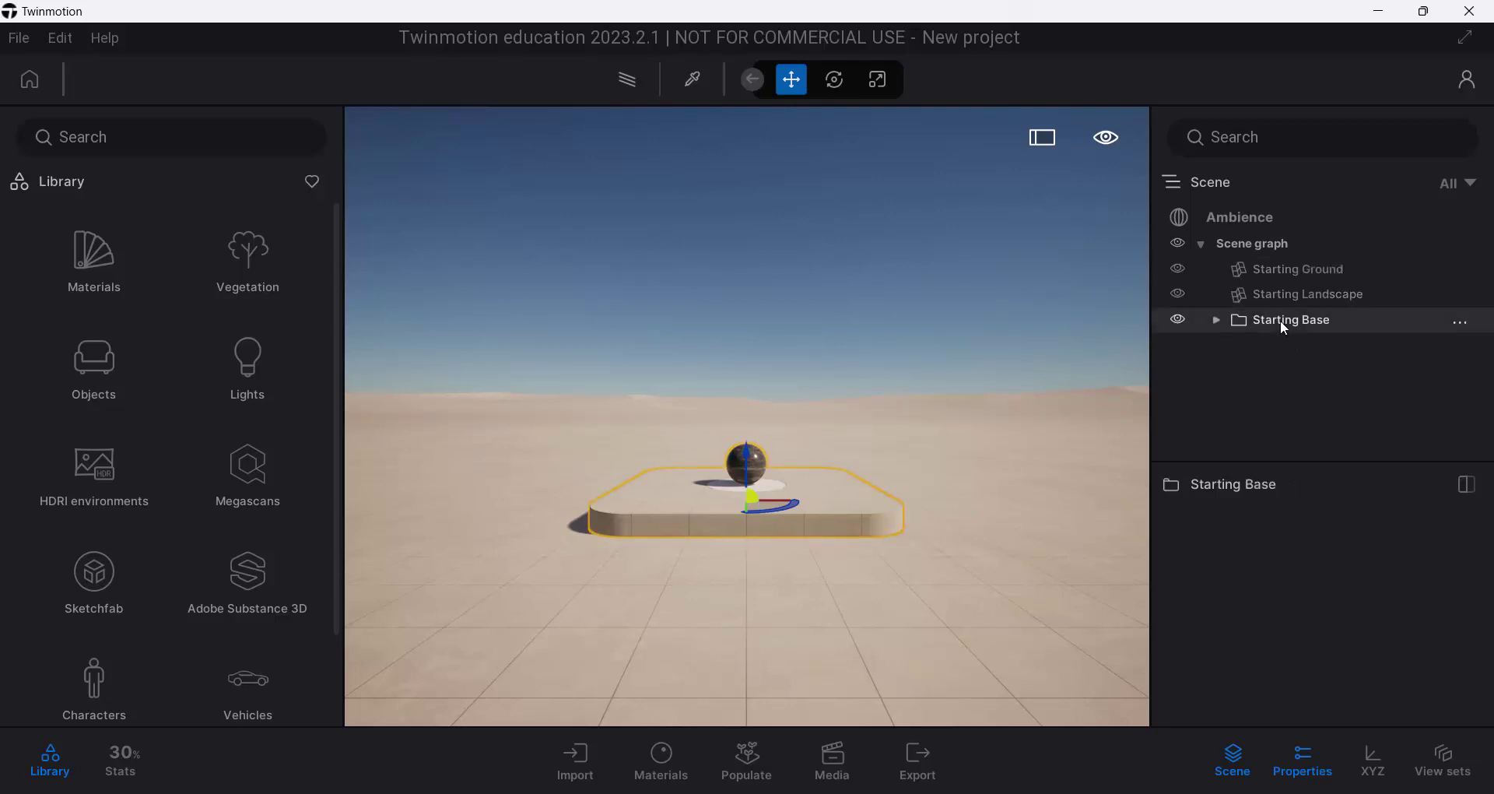
pyautogui.rightClick(1281, 320)
pyautogui.click(1226, 370)
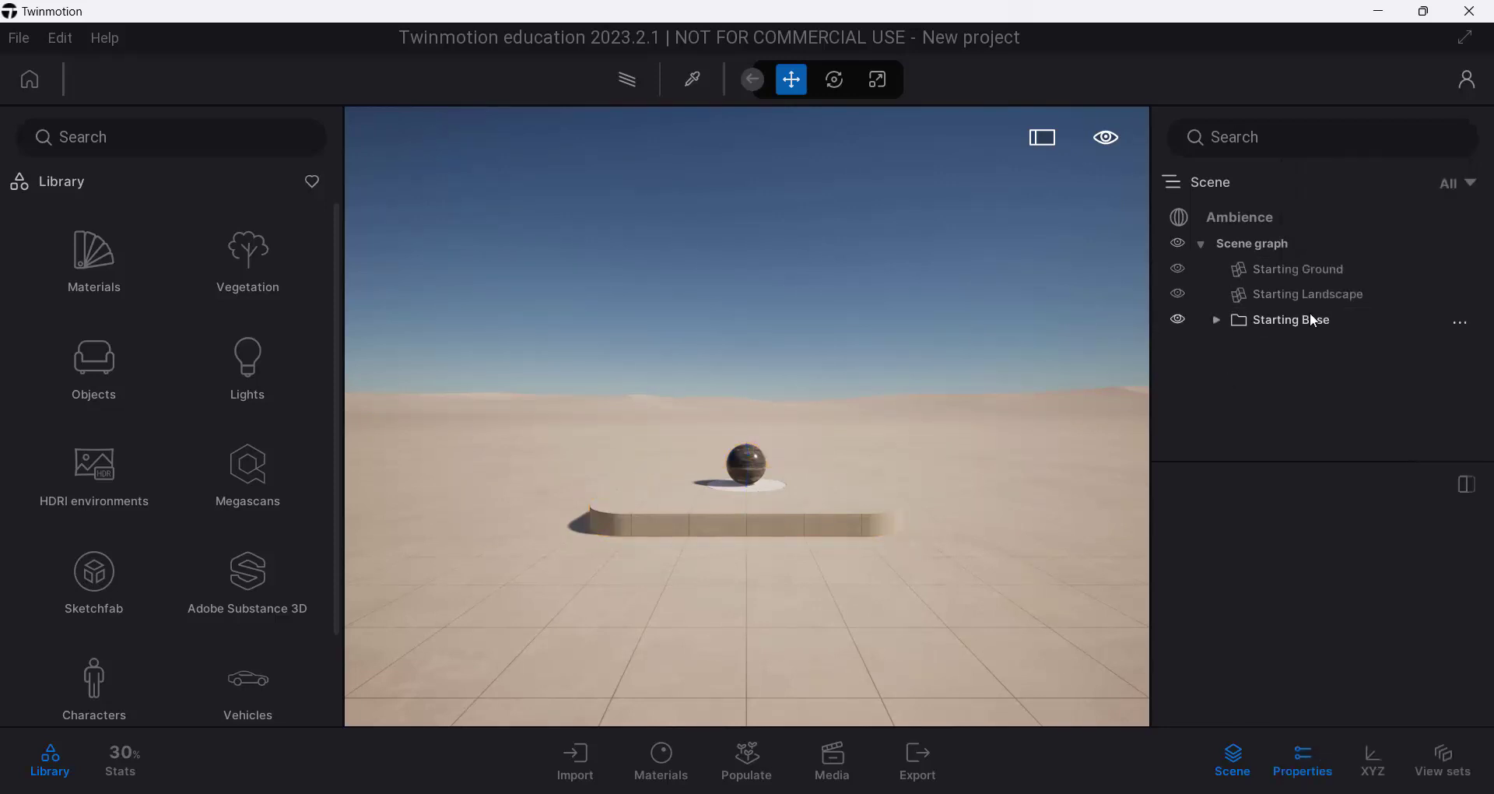
pyautogui.click(1300, 317)
pyautogui.rightClick(1304, 322)
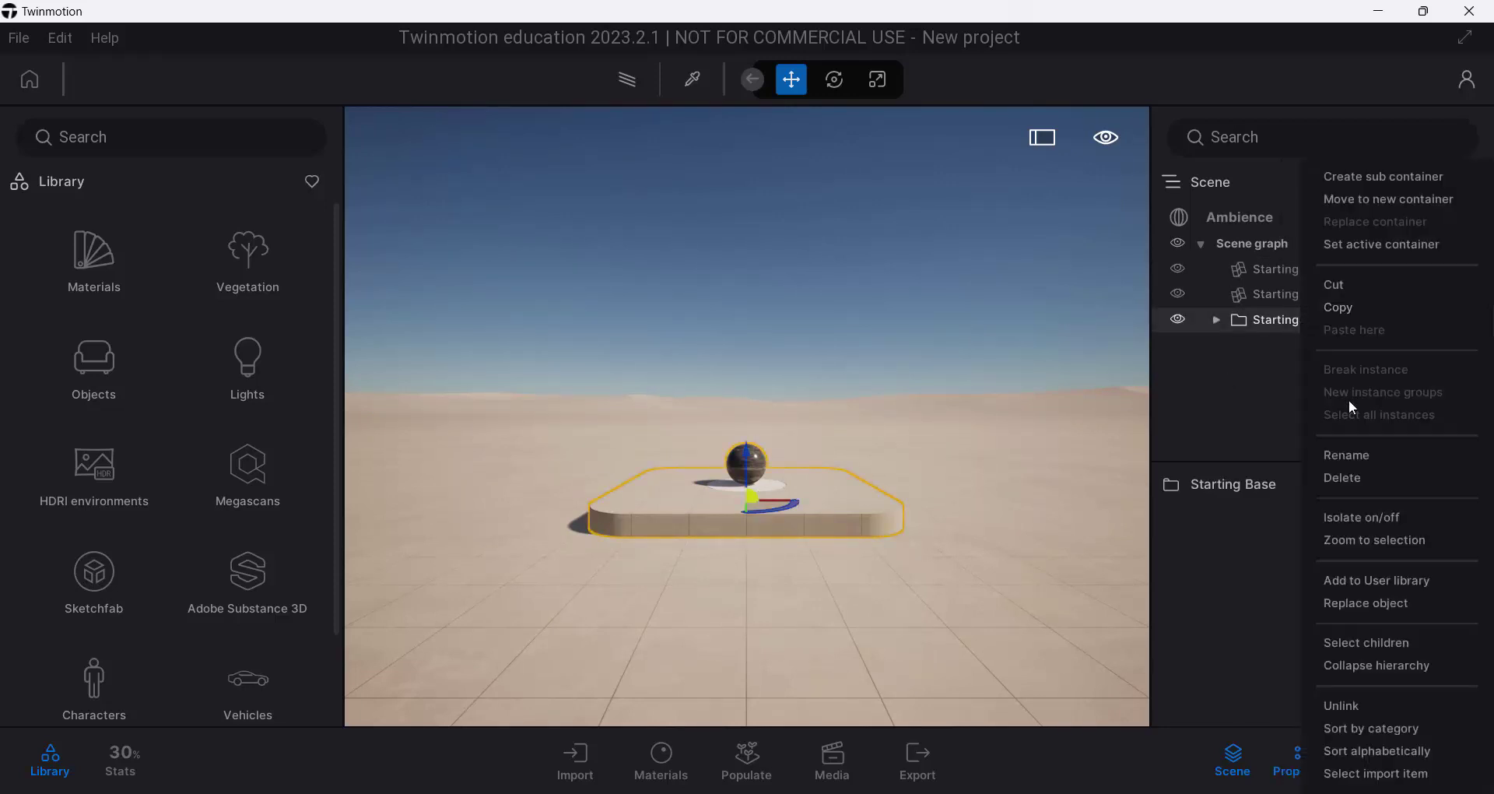
pyautogui.click(1365, 475)
# Delete the Starting Landscape and Starting Ground objects from the scene graph.
pyautogui.click(1285, 296)
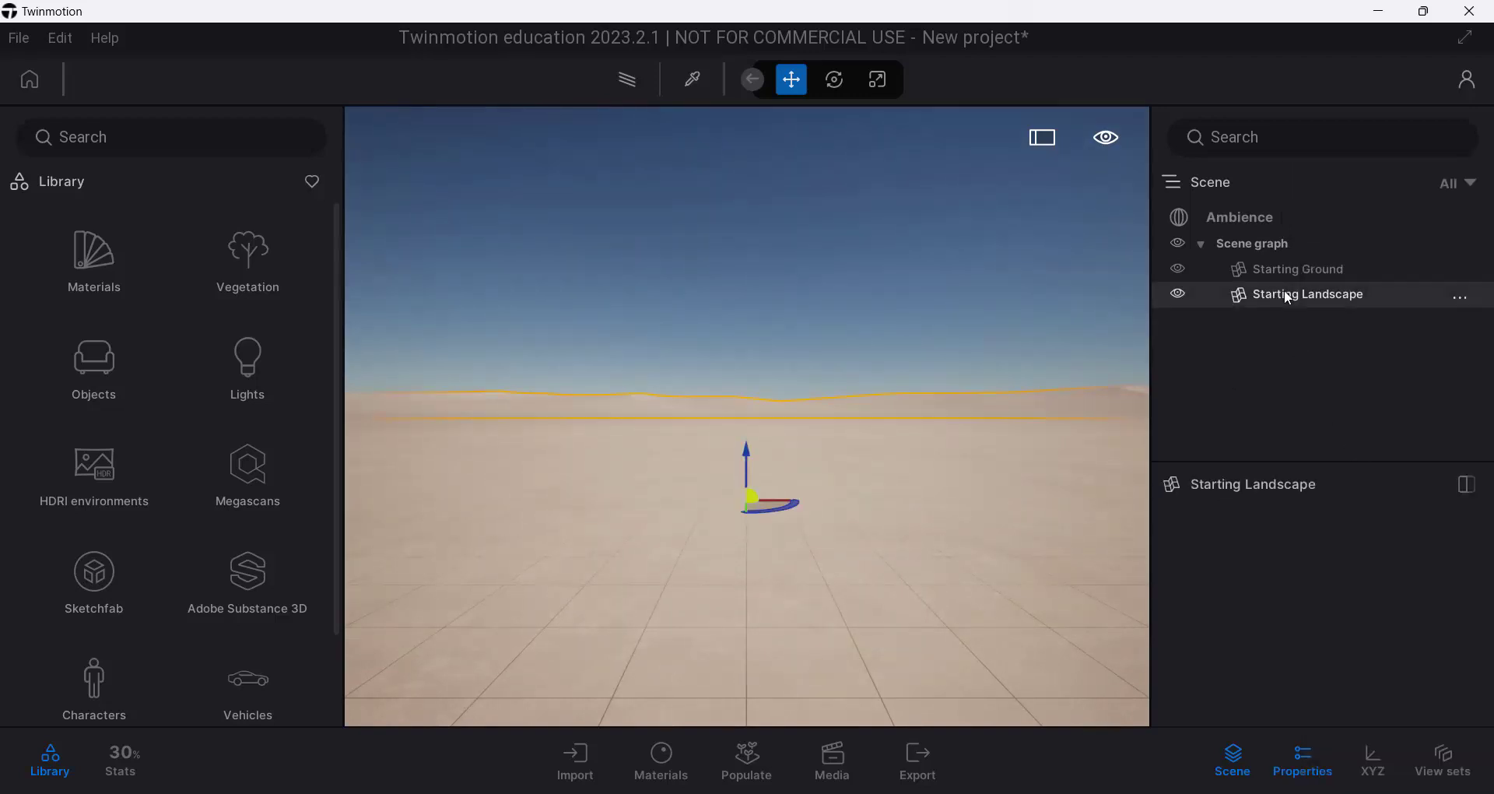
pyautogui.rightClick(1286, 296)
pyautogui.click(1346, 479)
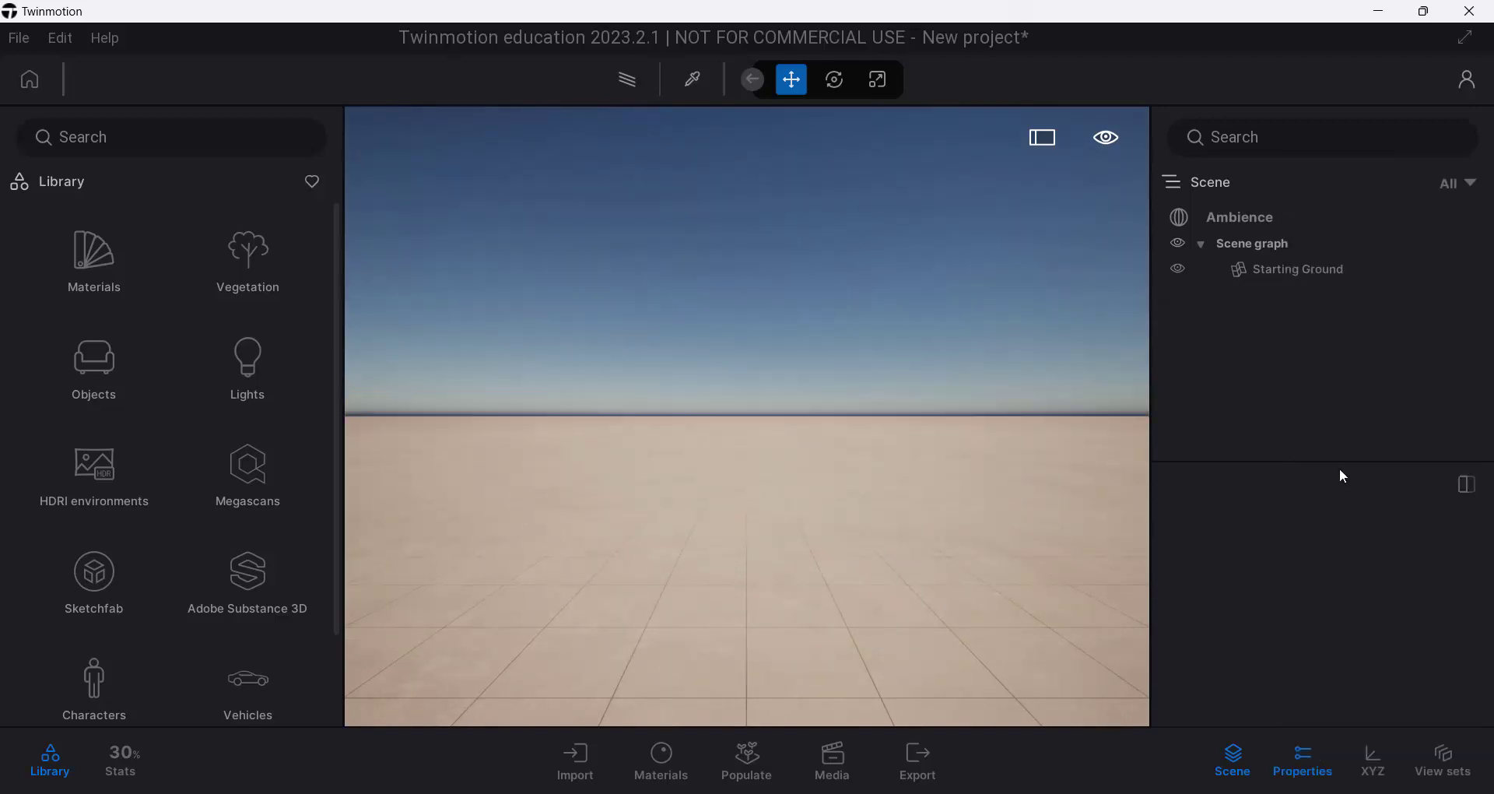
pyautogui.click(1290, 270)
pyautogui.rightClick(1294, 269)
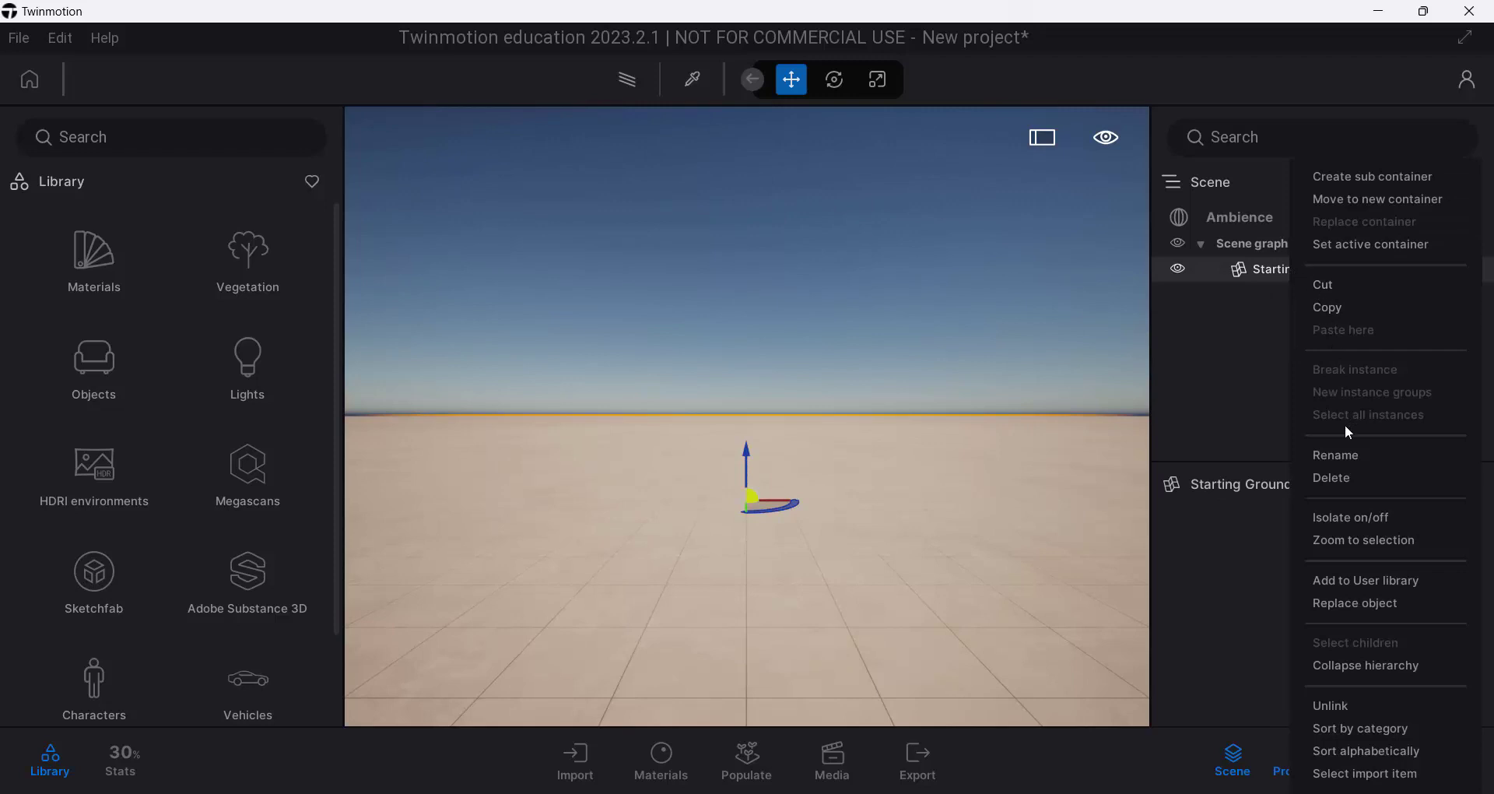
pyautogui.click(1348, 480)
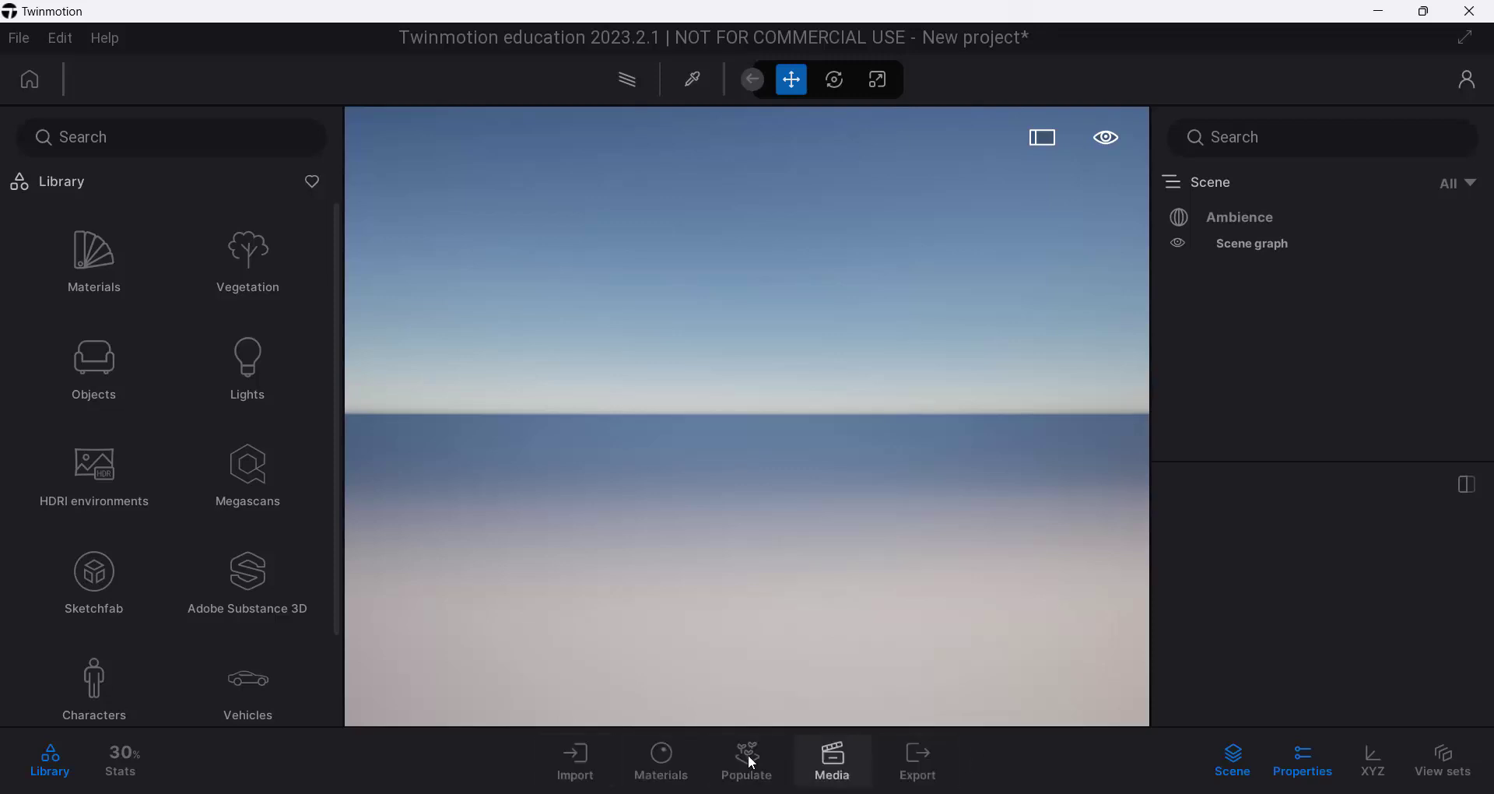
# Import the FBX file ARCH222-site.fbx from the Desktop into the scene as geometry.
pyautogui.click(574, 763)
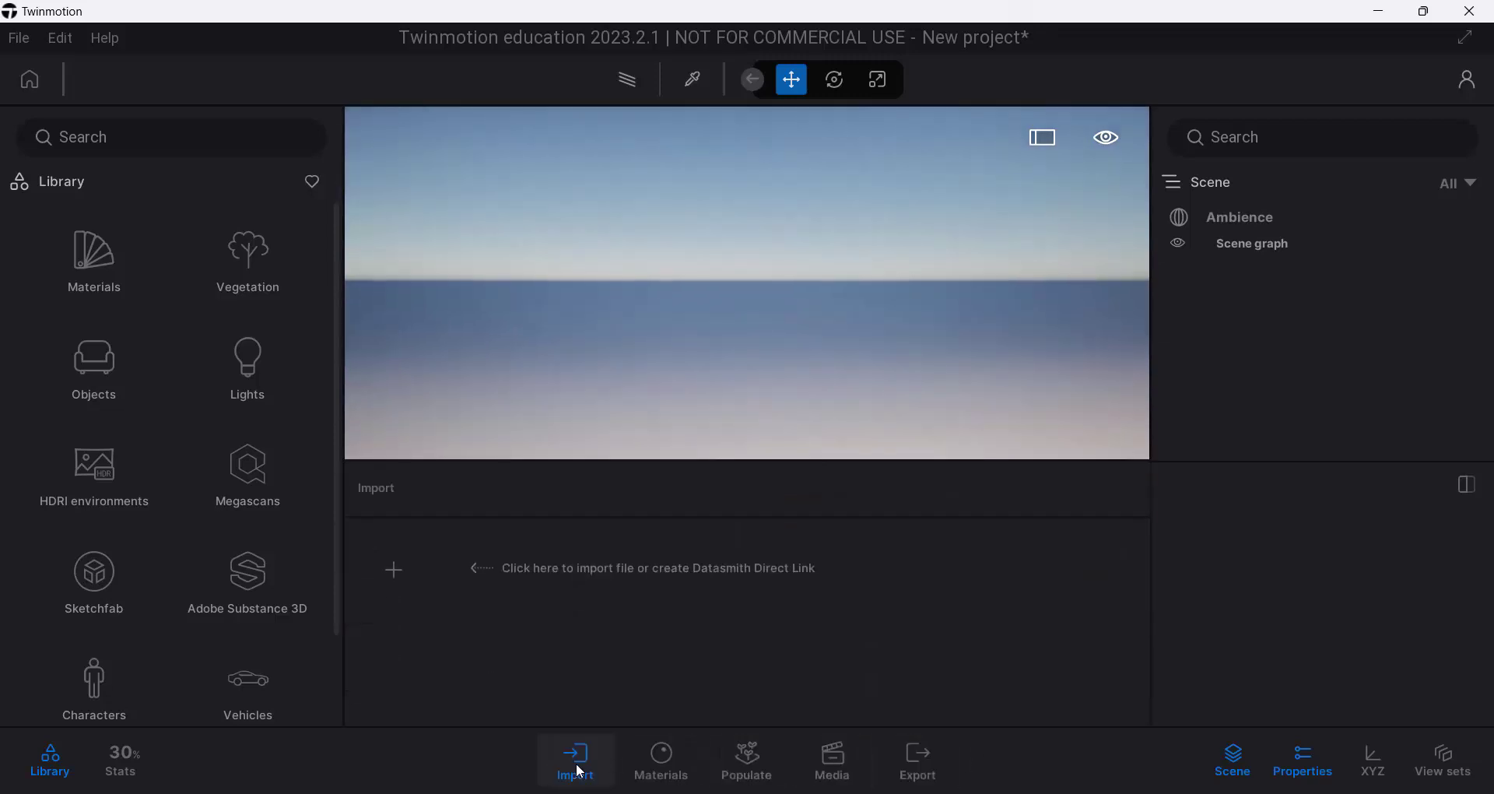
pyautogui.click(397, 576)
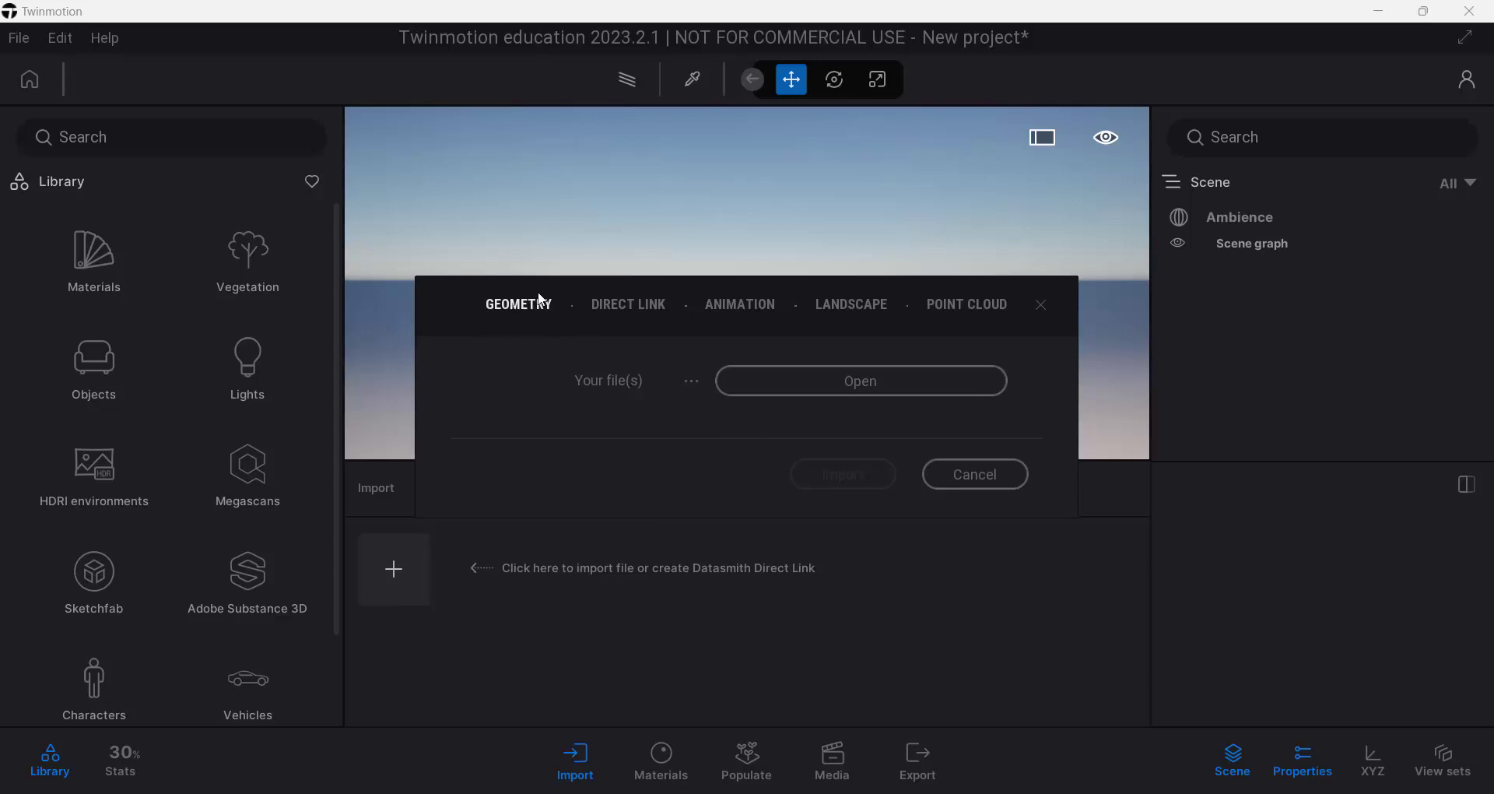
pyautogui.click(865, 381)
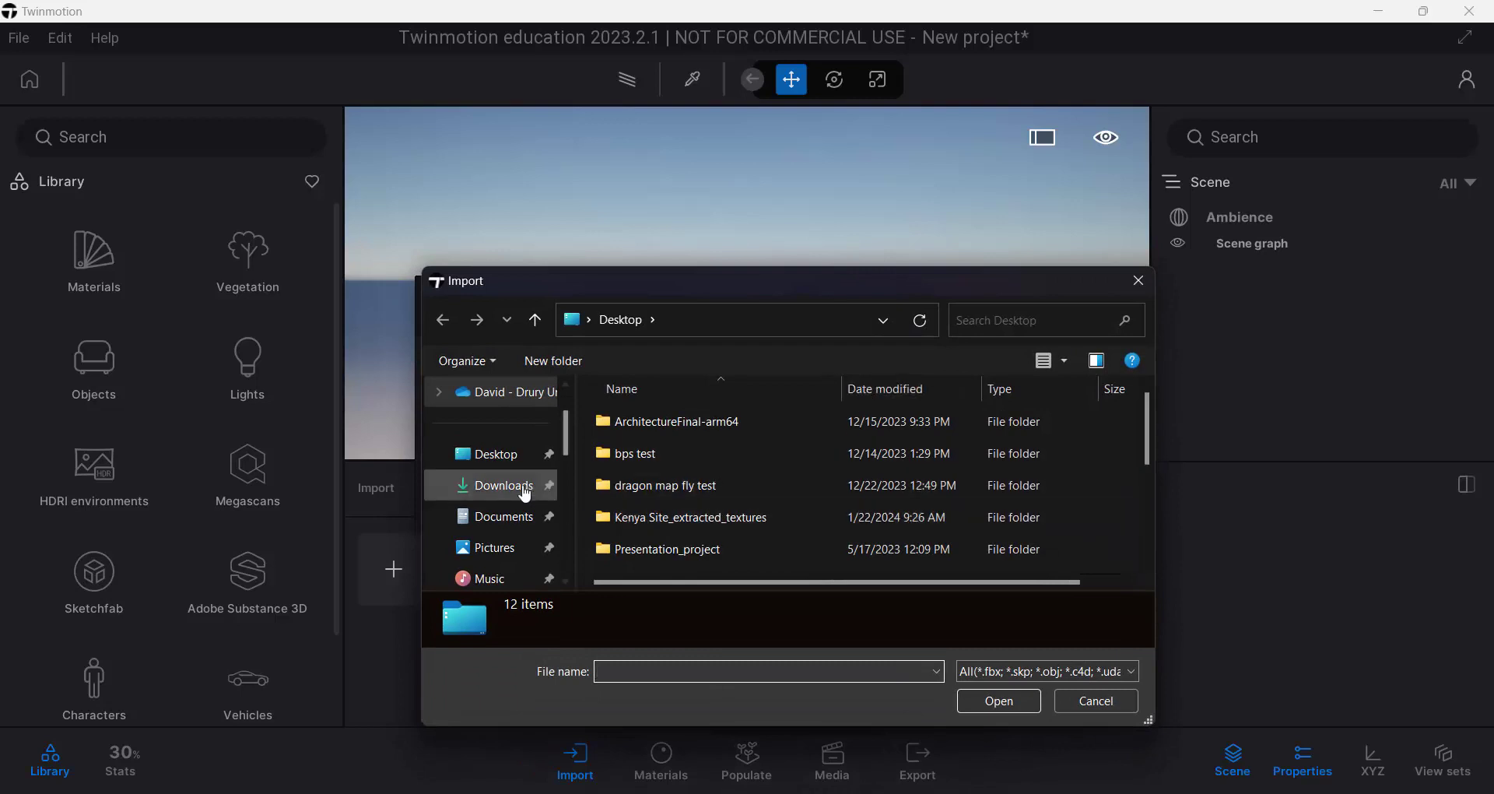
pyautogui.click(478, 454)
pyautogui.scroll(-1, 1142, 419)
pyautogui.scroll(-2, 1155, 470)
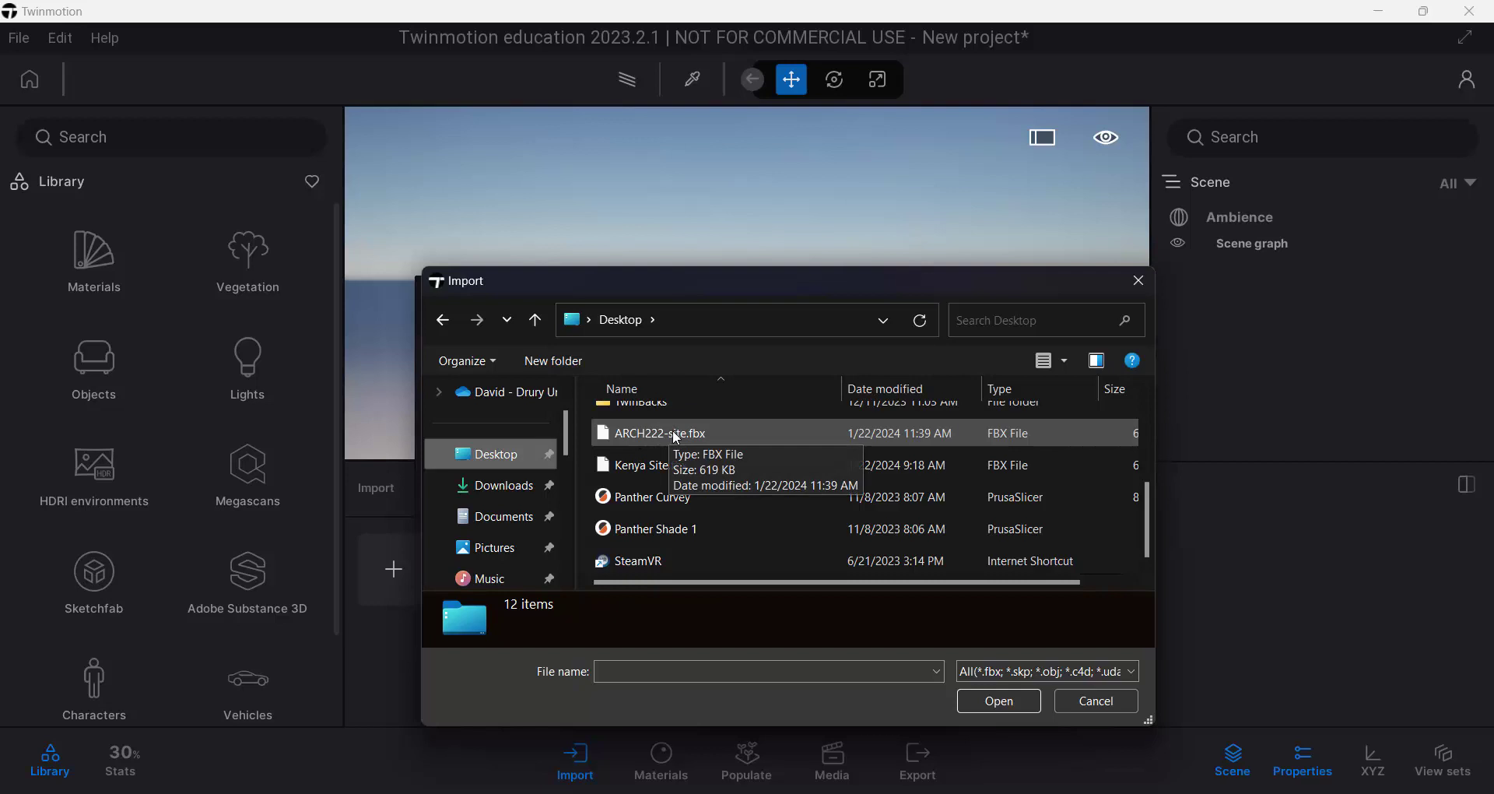
pyautogui.click(699, 438)
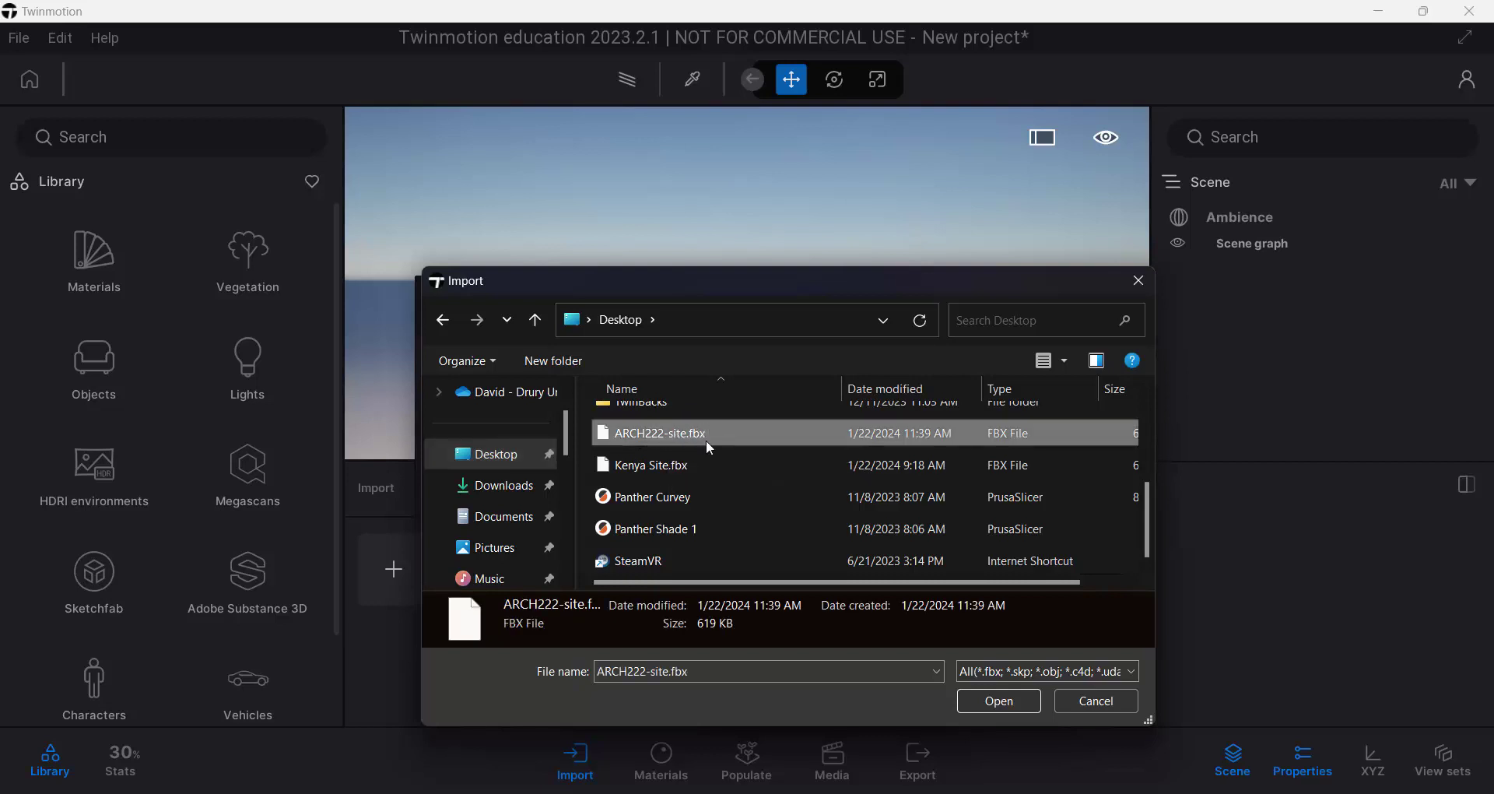
pyautogui.click(1010, 710)
pyautogui.click(854, 525)
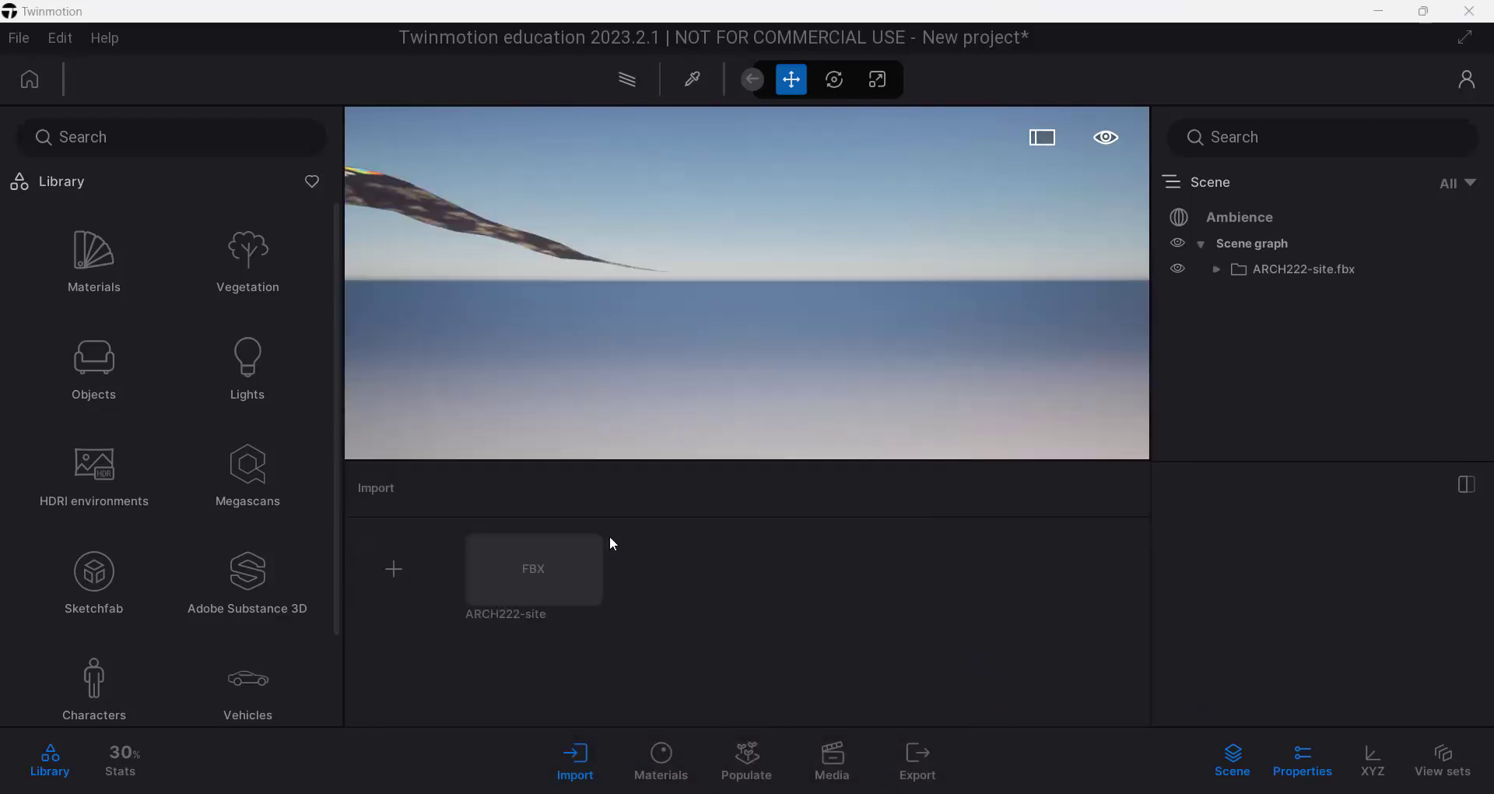
# Examine the imported terrain in the viewport from a distance and from close above its surface.
pyautogui.moveTo(949, 307); pyautogui.dragTo(882, 171, button='right')
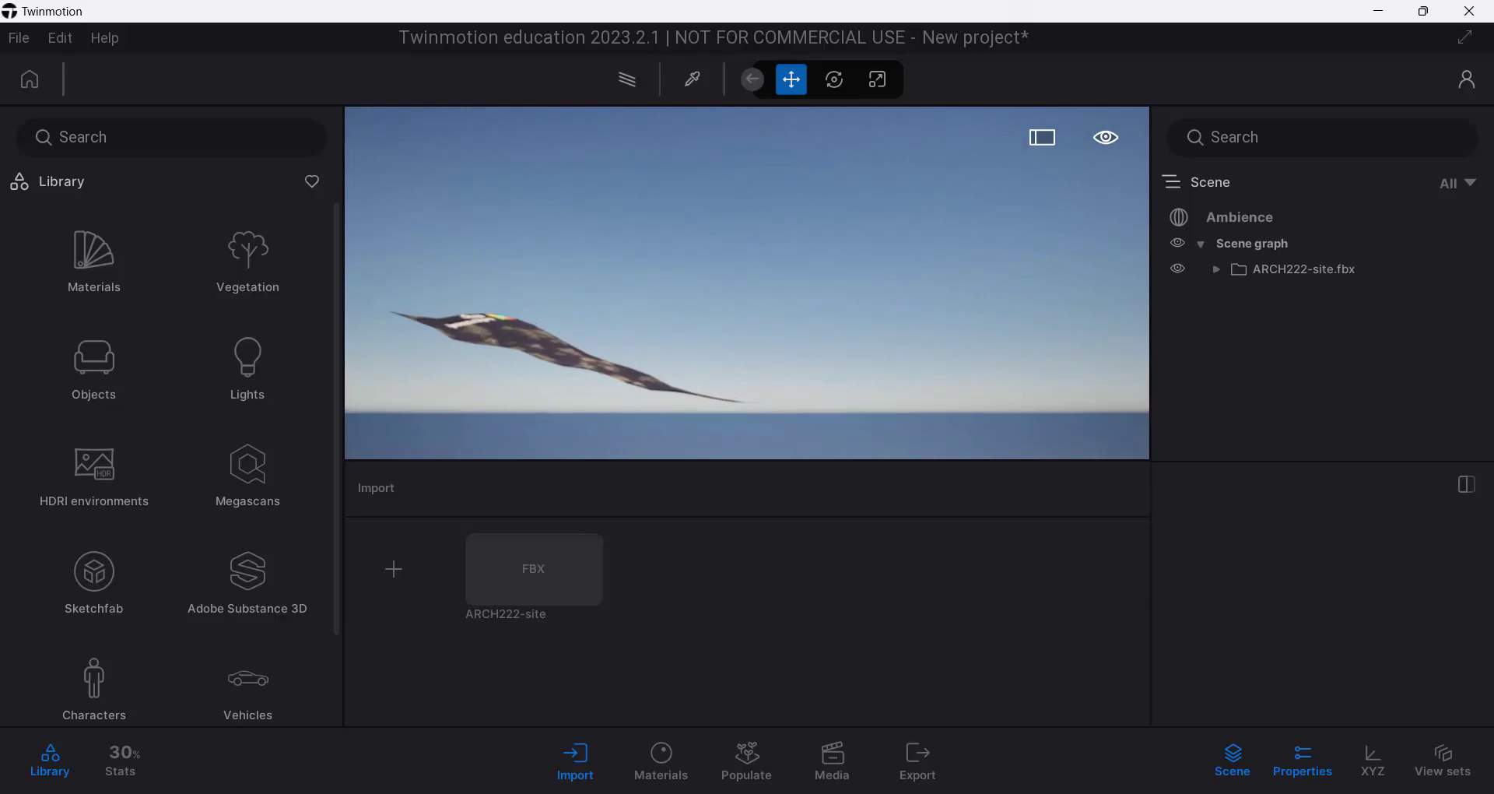
pyautogui.press('w')
pyautogui.press('w')
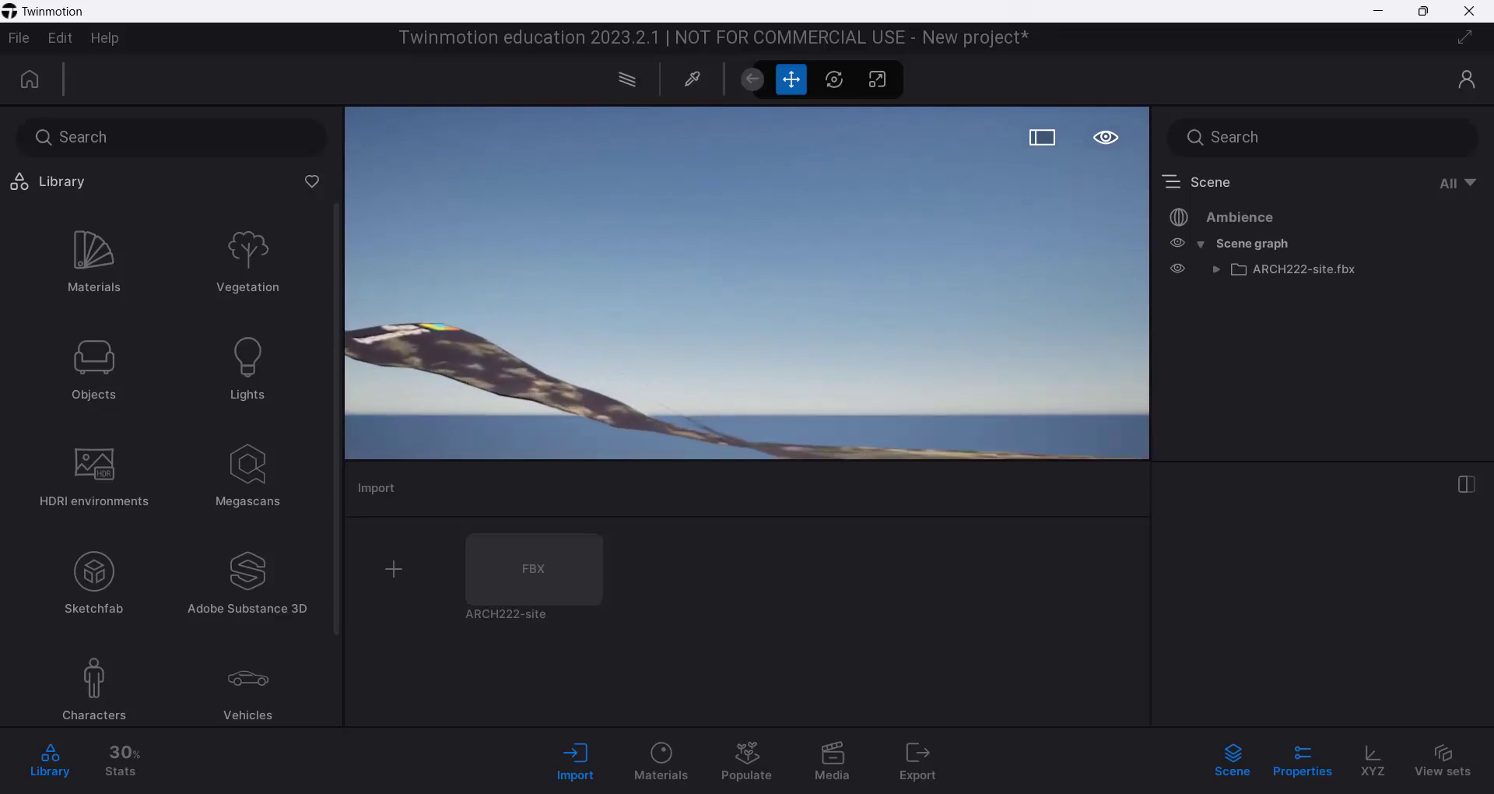
pyautogui.press('w')
pyautogui.moveTo(882, 171); pyautogui.dragTo(458, 413, button='right')
pyautogui.press('s')
pyautogui.press('s')
pyautogui.press('s')
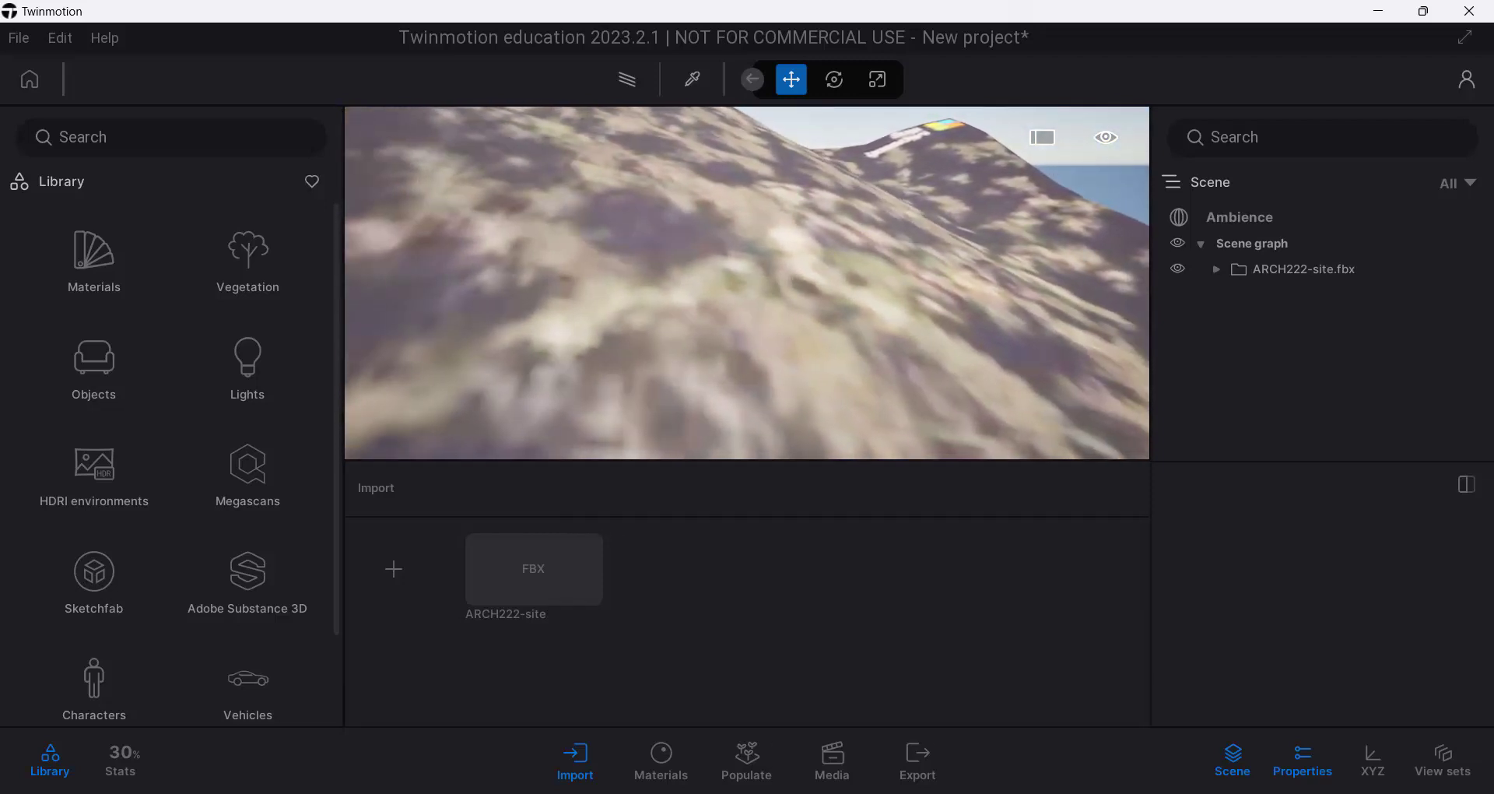
pyautogui.press('e')
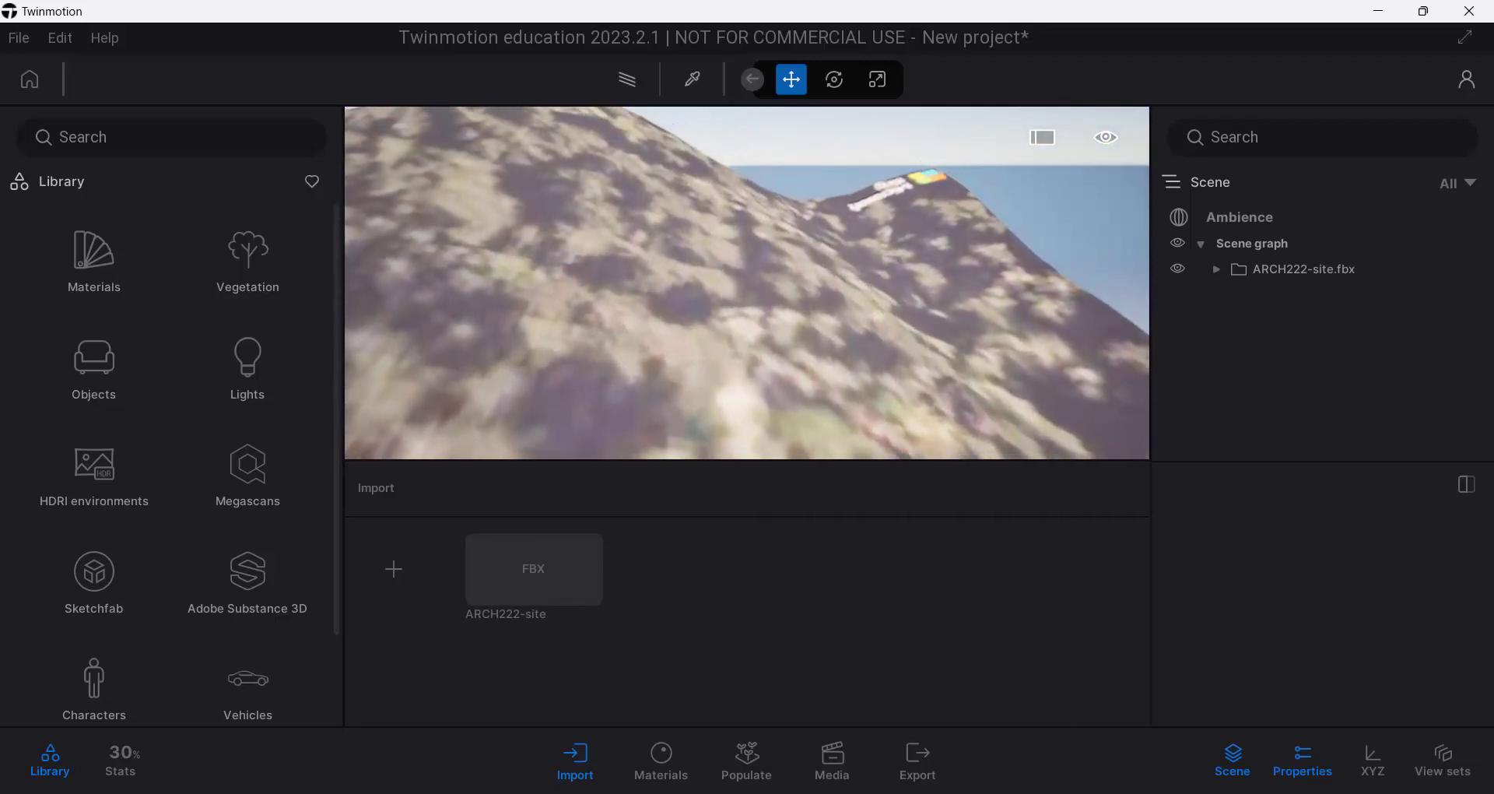
pyautogui.moveTo(747, 282); pyautogui.dragTo(759, 435, button='right')
pyautogui.moveTo(958, 308); pyautogui.dragTo(661, 319, button='right')
pyautogui.moveTo(1001, 296)
pyautogui.mouseDown(button='right')
pyautogui.moveTo(999, 258)
pyautogui.moveTo(1020, 237)
pyautogui.moveTo(1081, 238)
pyautogui.moveTo(1082, 292)
pyautogui.moveTo(1058, 257)
pyautogui.moveTo(1029, 288)
pyautogui.mouseUp(button='right')
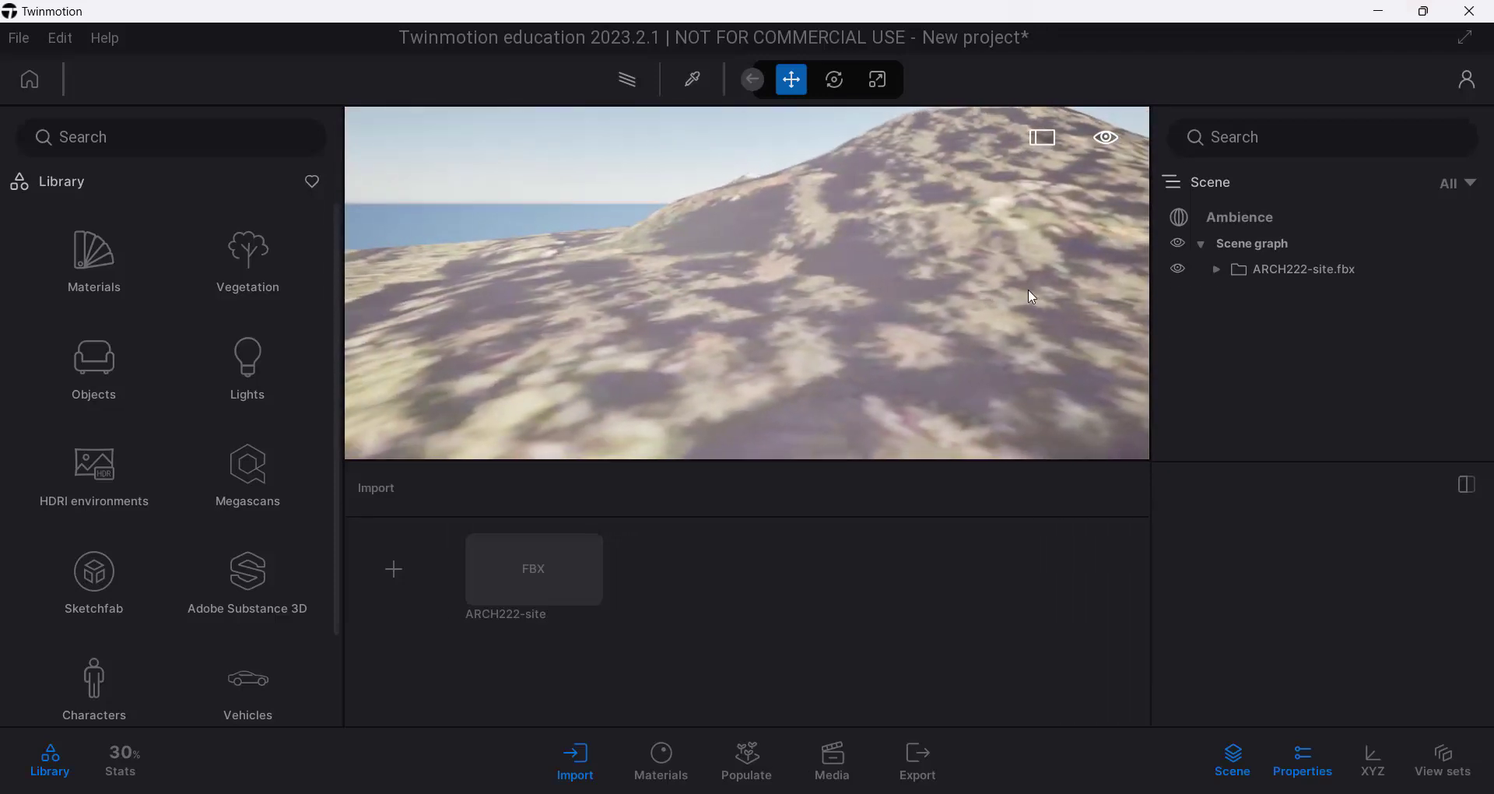
# Save the project on the Desktop as a Twinmotion file named ARCH 222 Site.
pyautogui.click(14, 39)
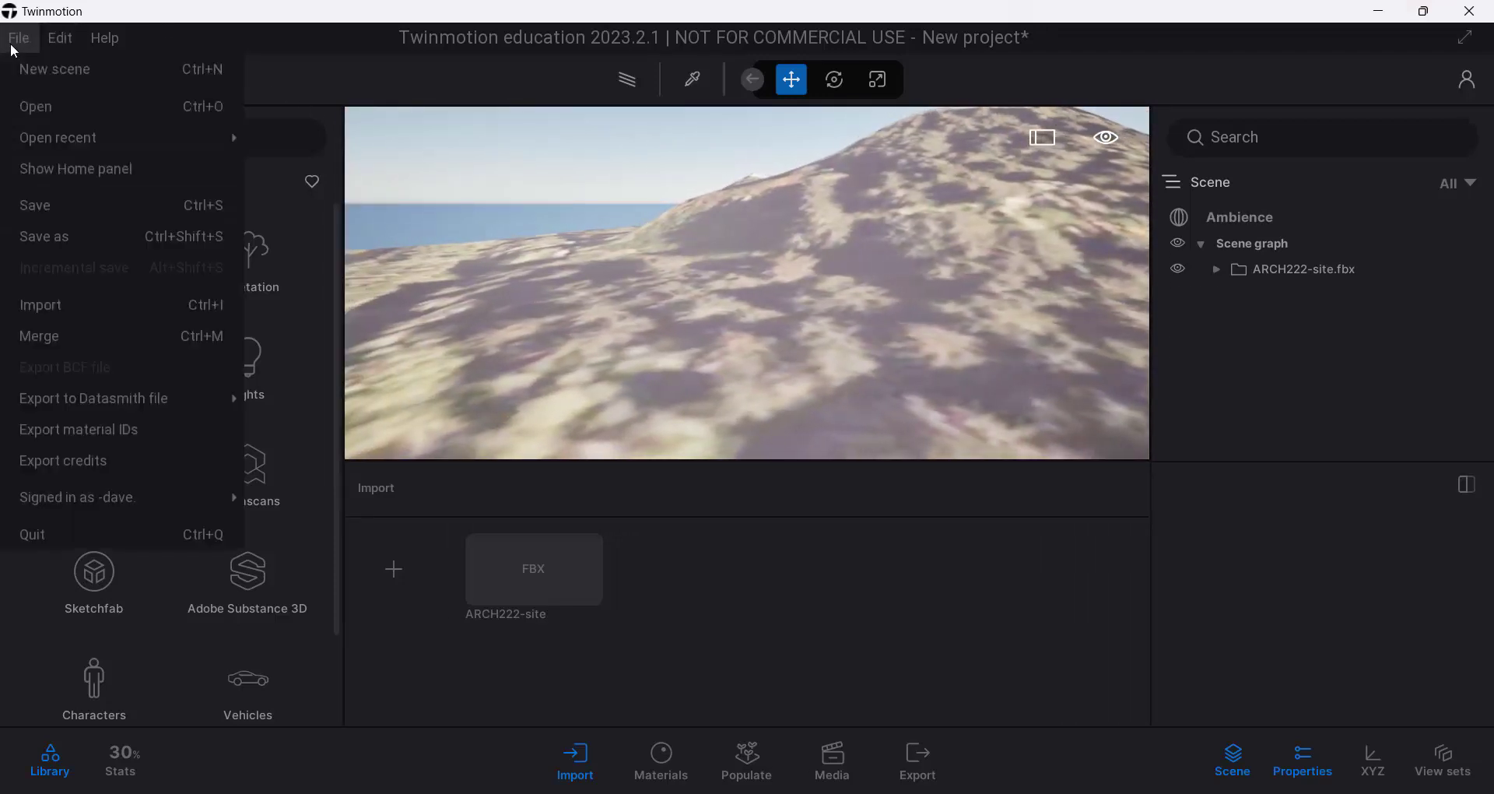
pyautogui.click(60, 238)
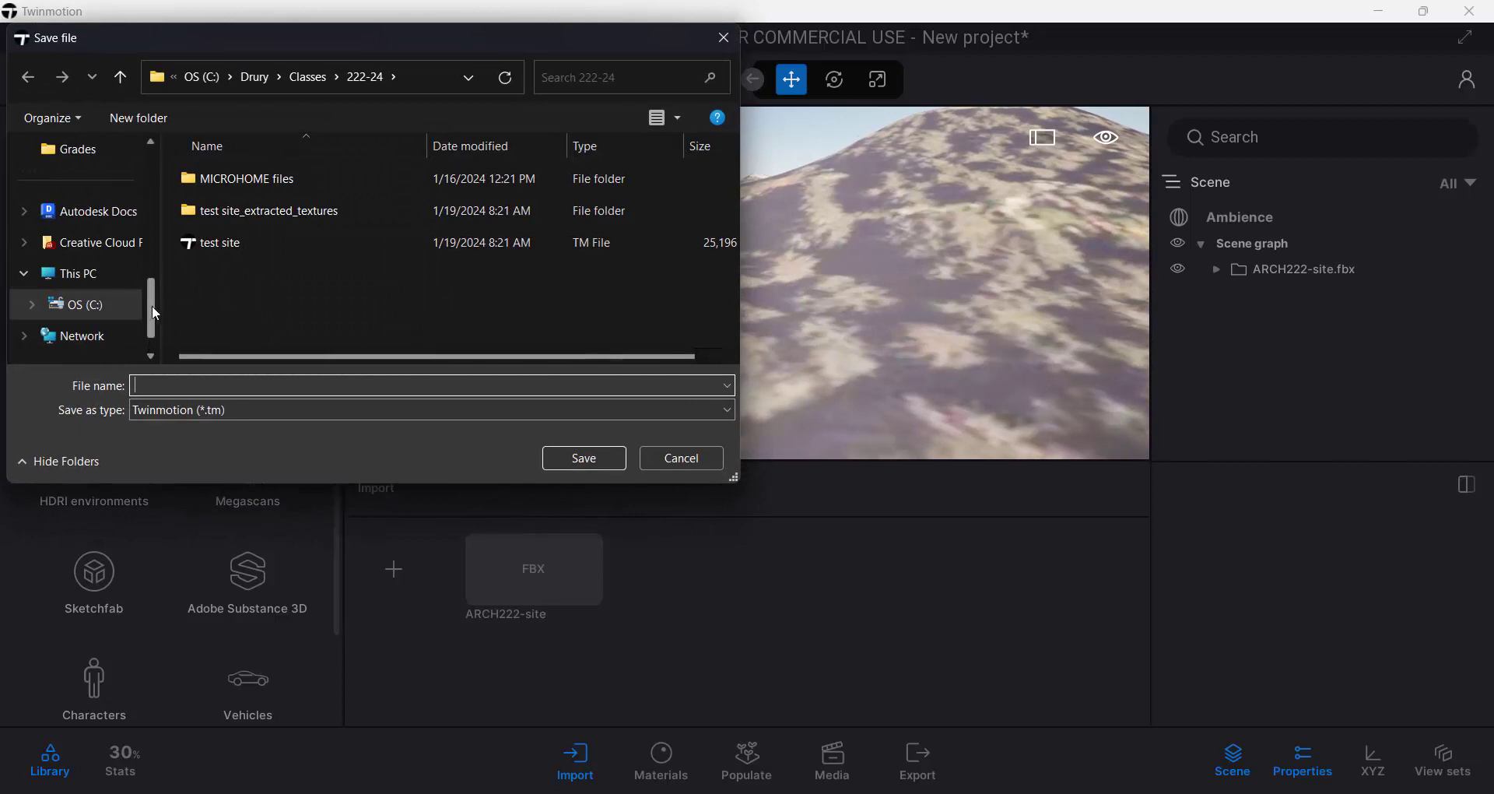
pyautogui.scroll(-1, 113, 342)
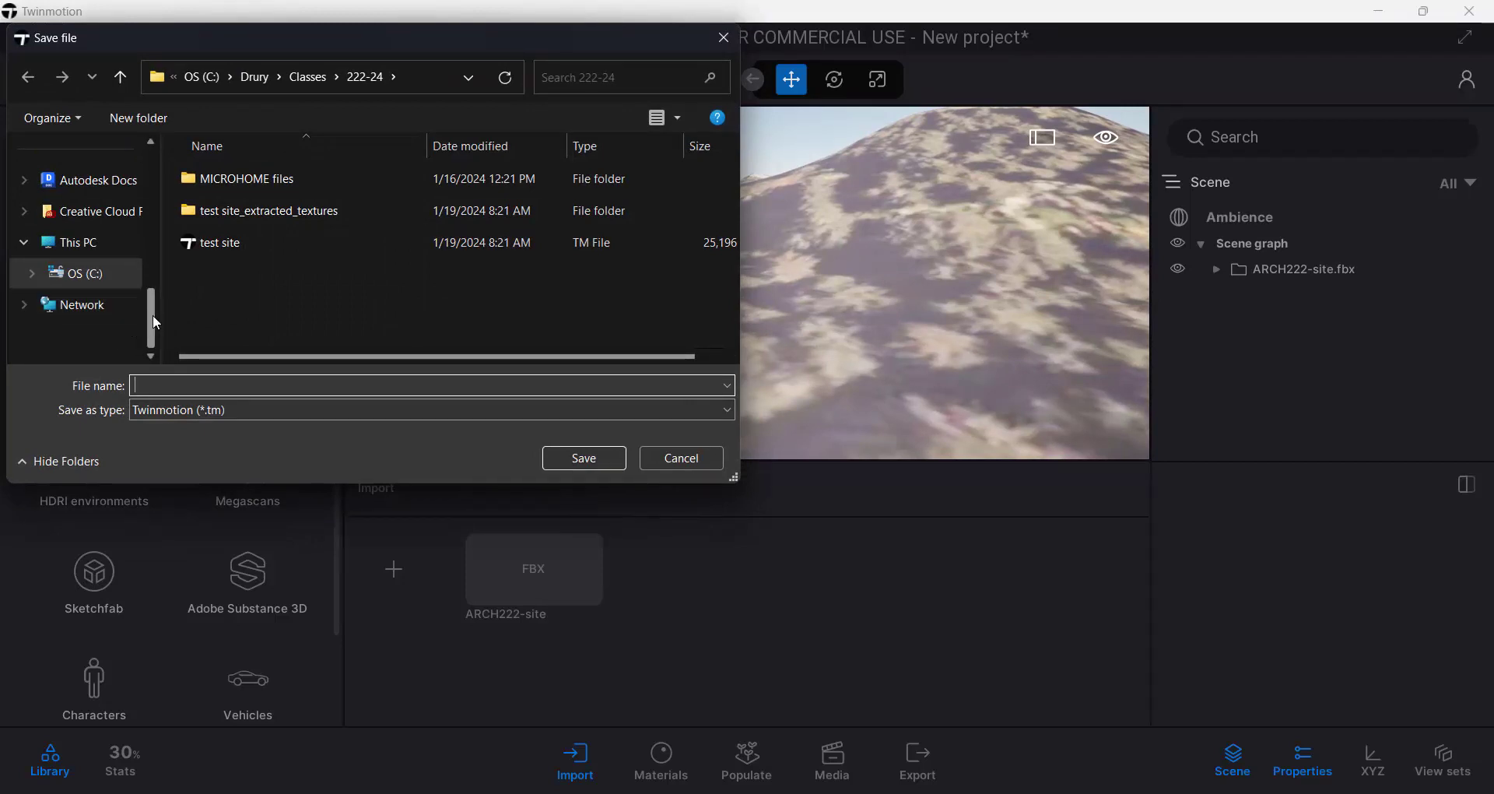
pyautogui.scroll(5, 132, 295)
pyautogui.click(115, 290)
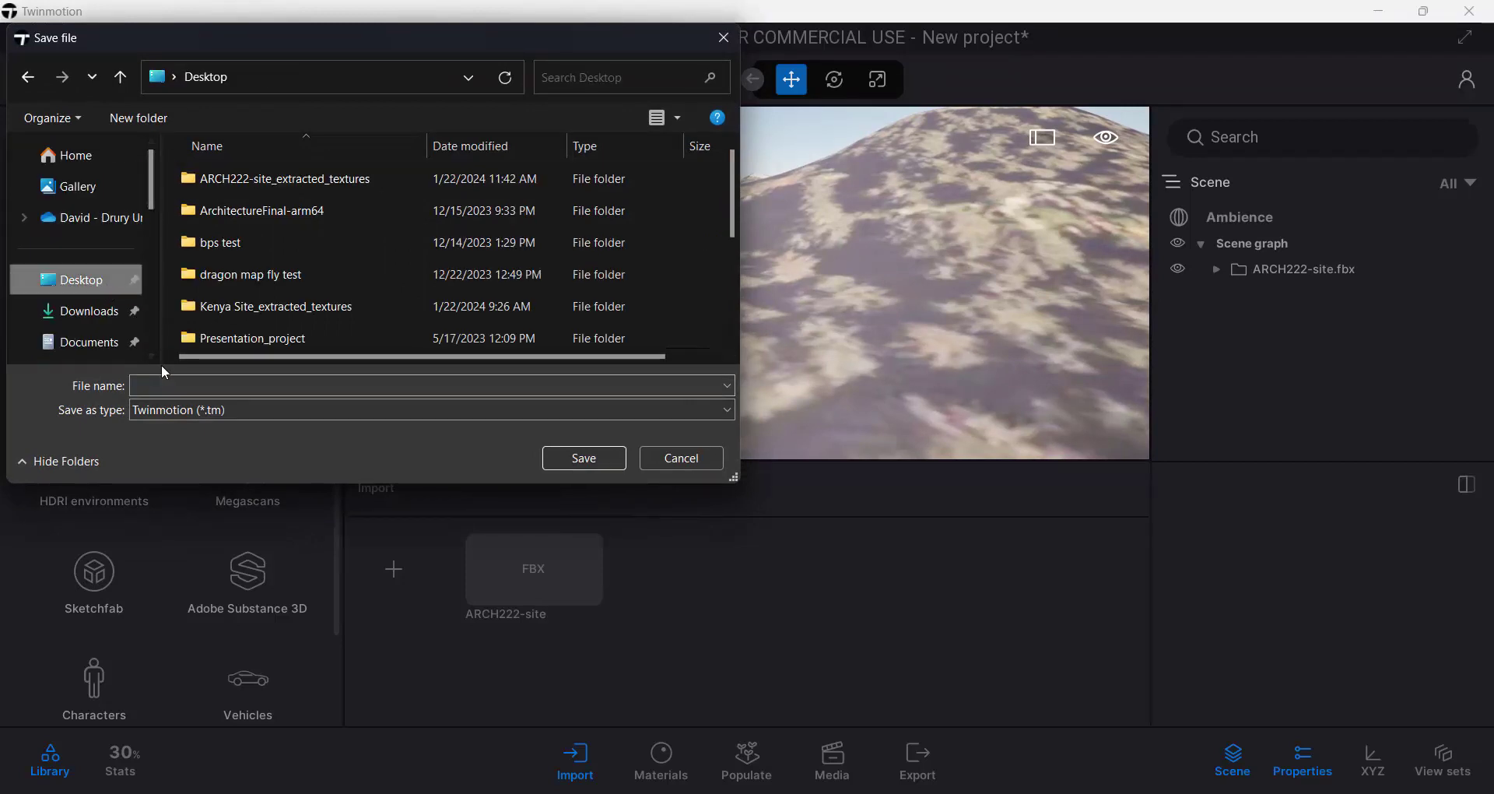
pyautogui.write('ARCH ')
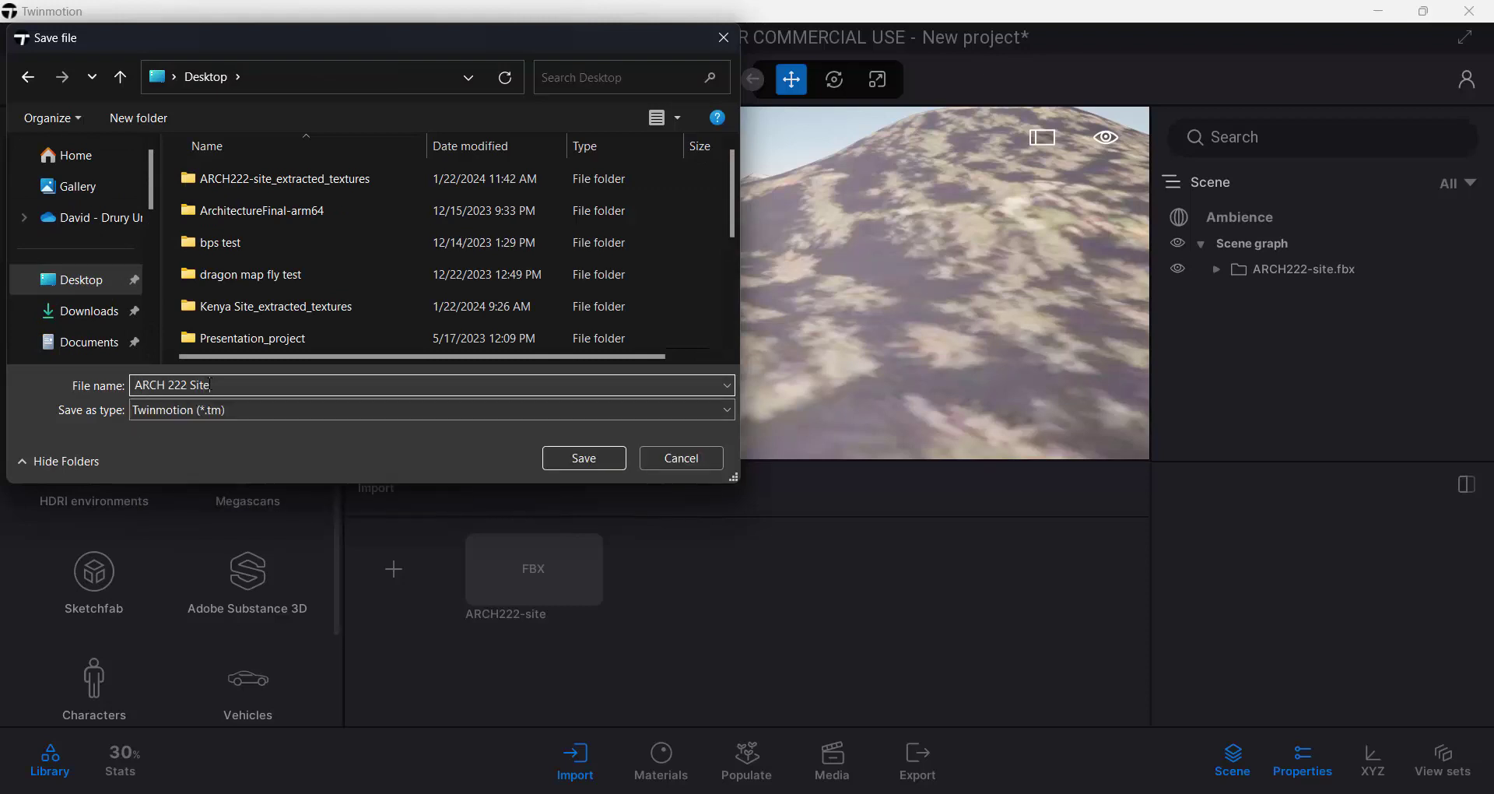
pyautogui.write('222 Site')
pyautogui.press('Return')
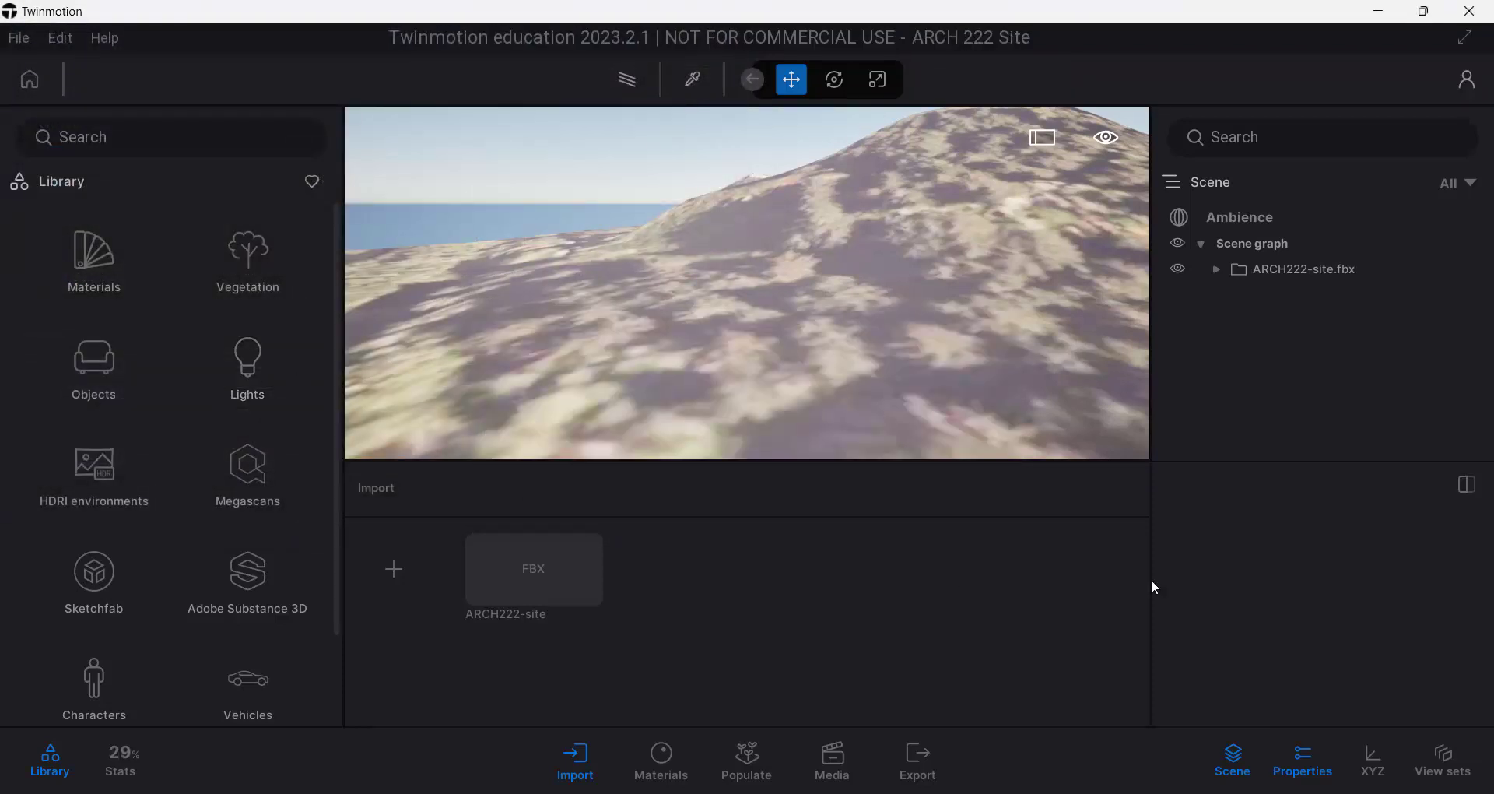
pyautogui.moveTo(1182, 793)
pyautogui.moveTo(874, 319); pyautogui.dragTo(813, 290, button='right')
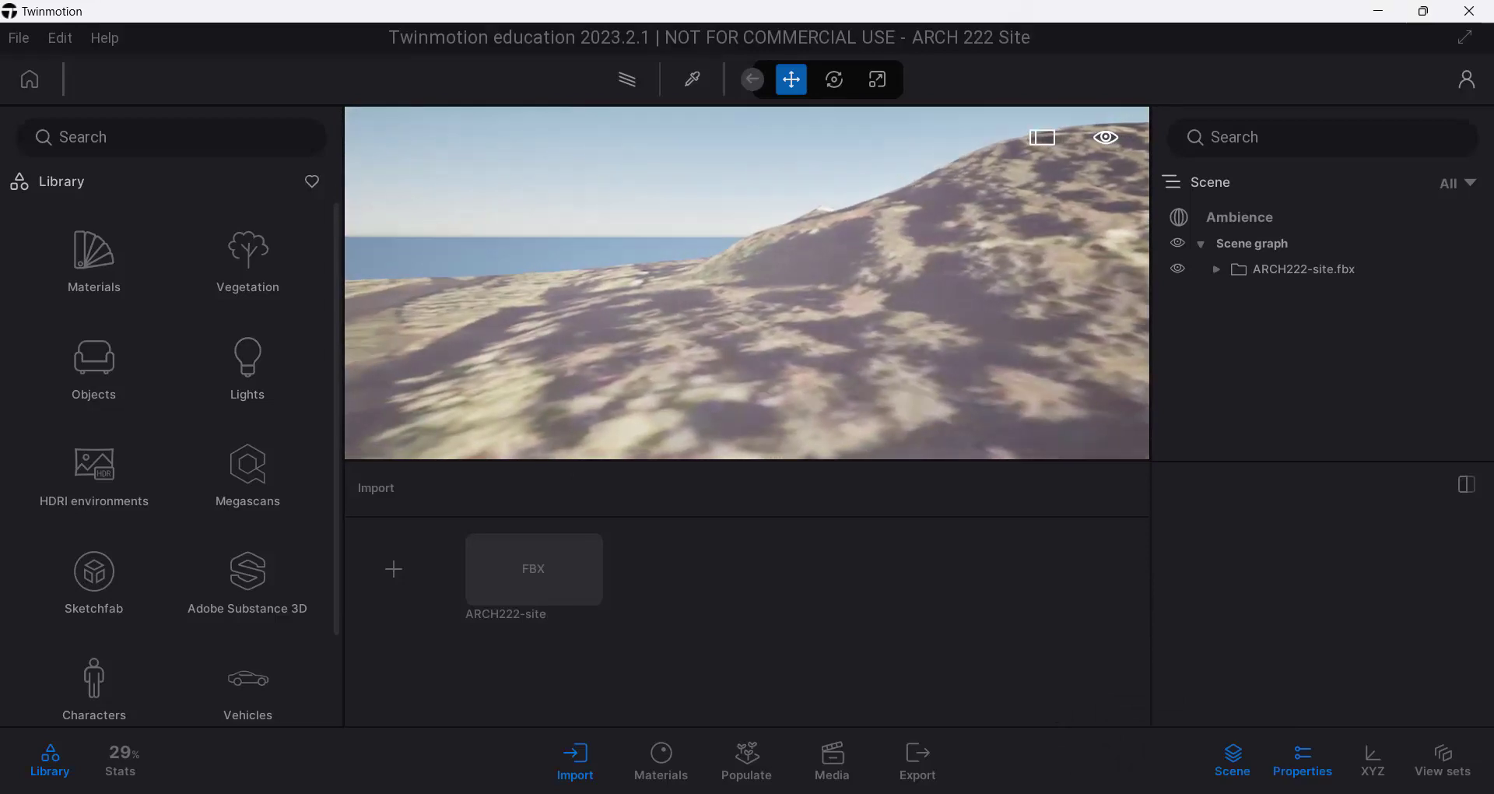
pyautogui.click(1308, 734)
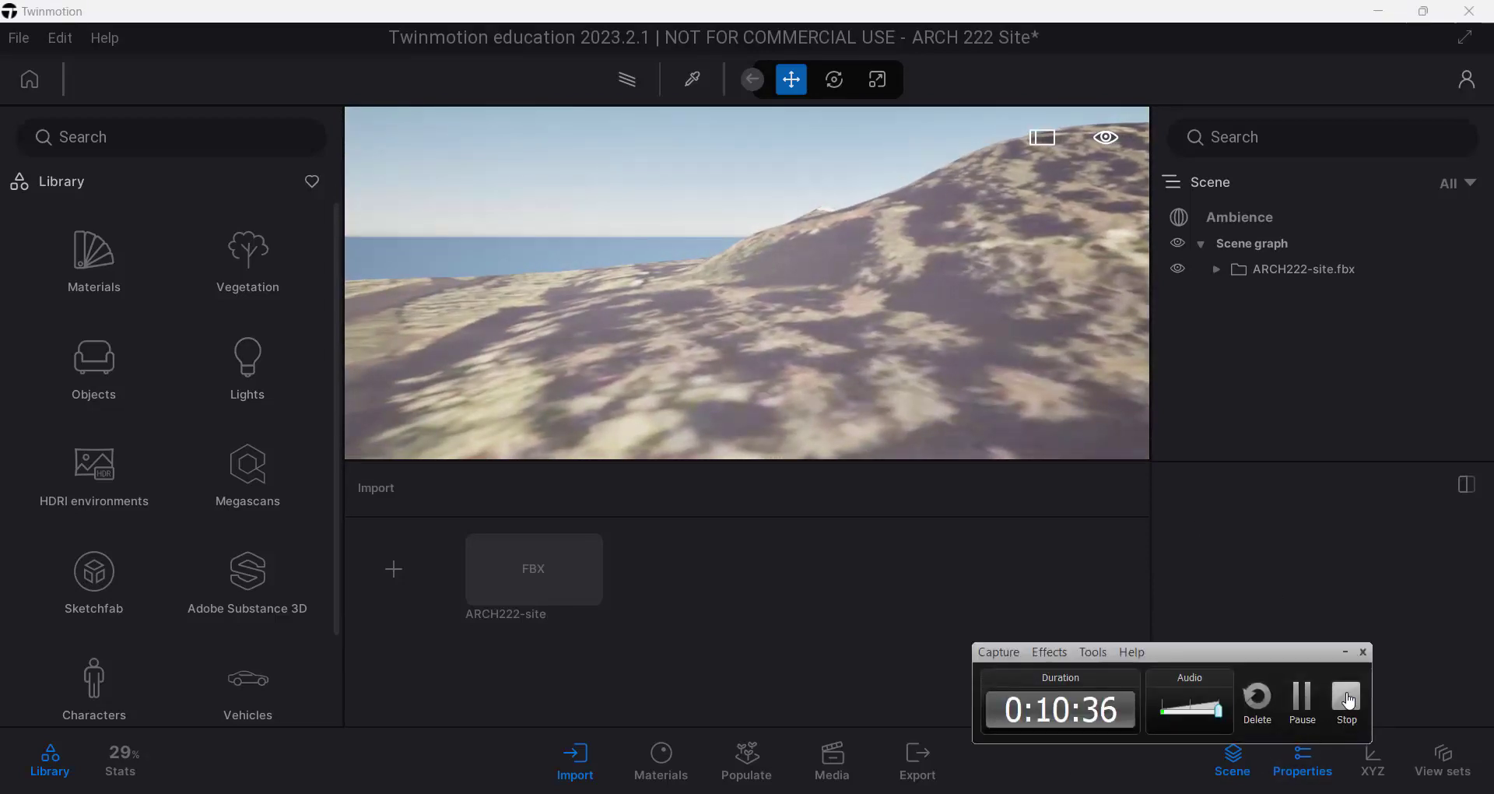